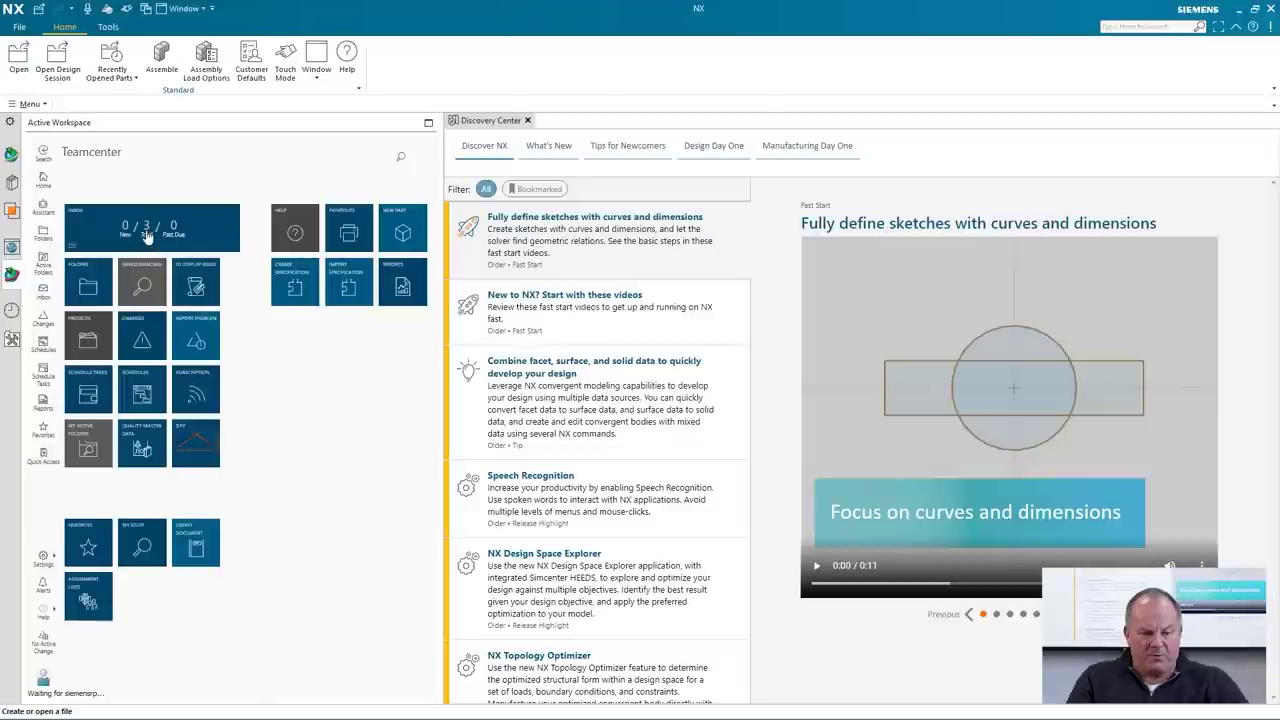
Mark the Contribute Solutions inbox task complete in Active Workspace.
click(146, 234)
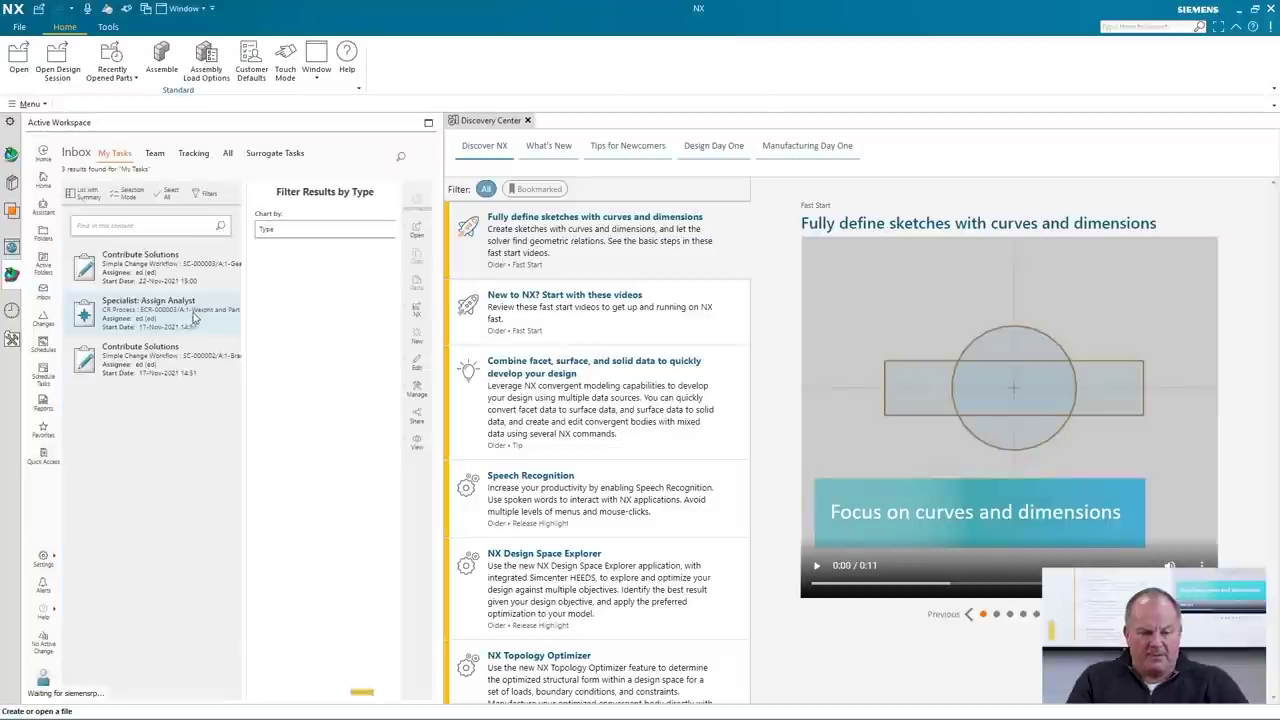
click(228, 260)
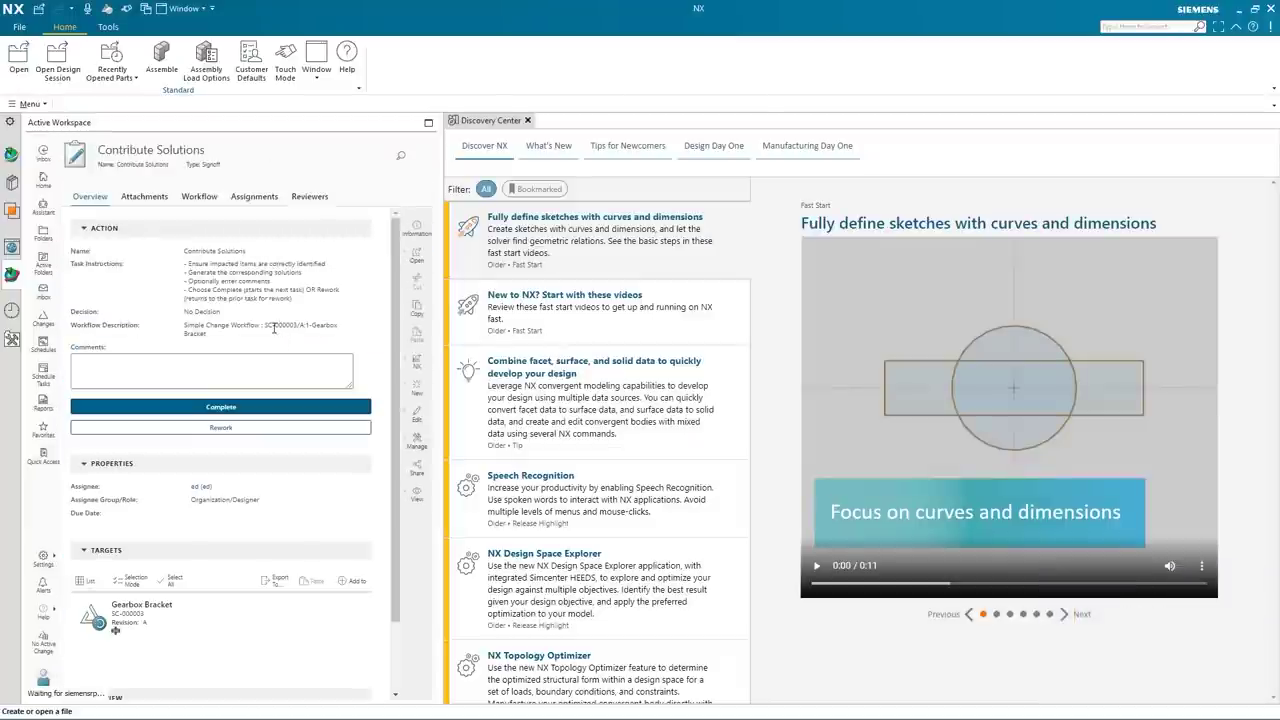
scroll(267, 325, down, 2)
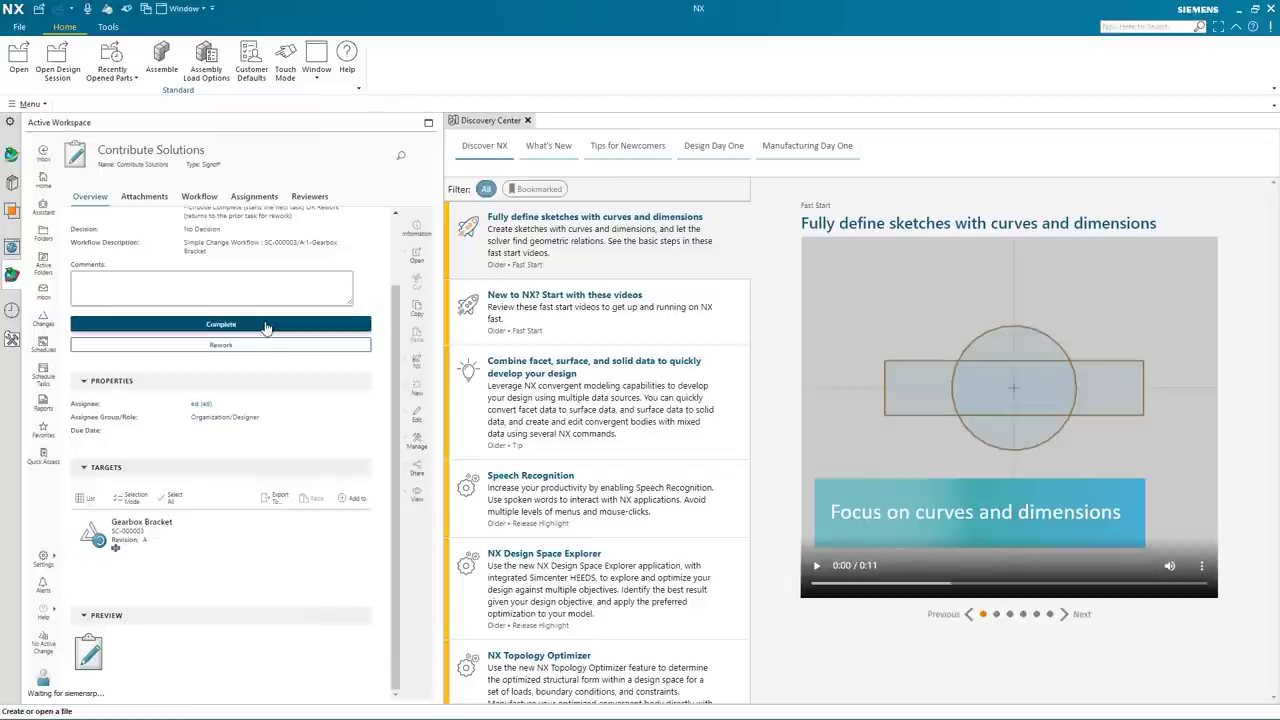
click(249, 532)
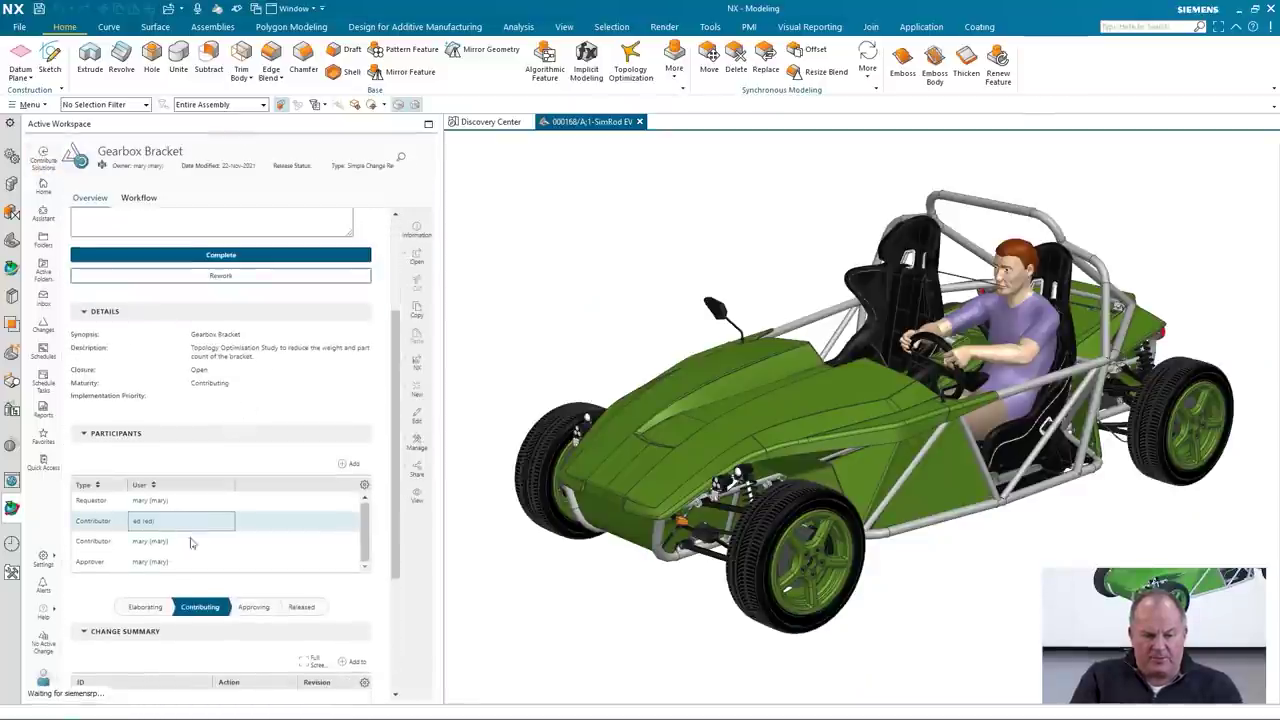
Open the motor gearing differential impacted item in NX, then start opening the 94-0258_01 bracket.
scroll(197, 543, down, 1)
scroll(192, 600, down, 1)
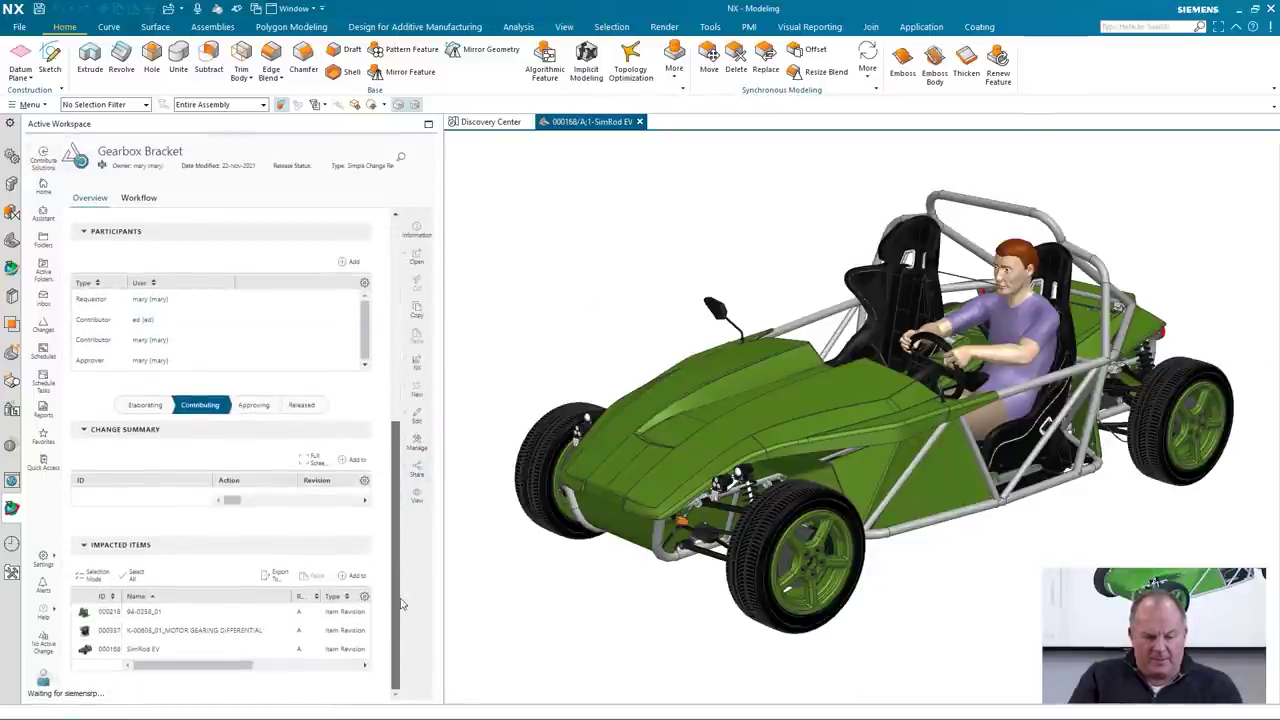
click(190, 631)
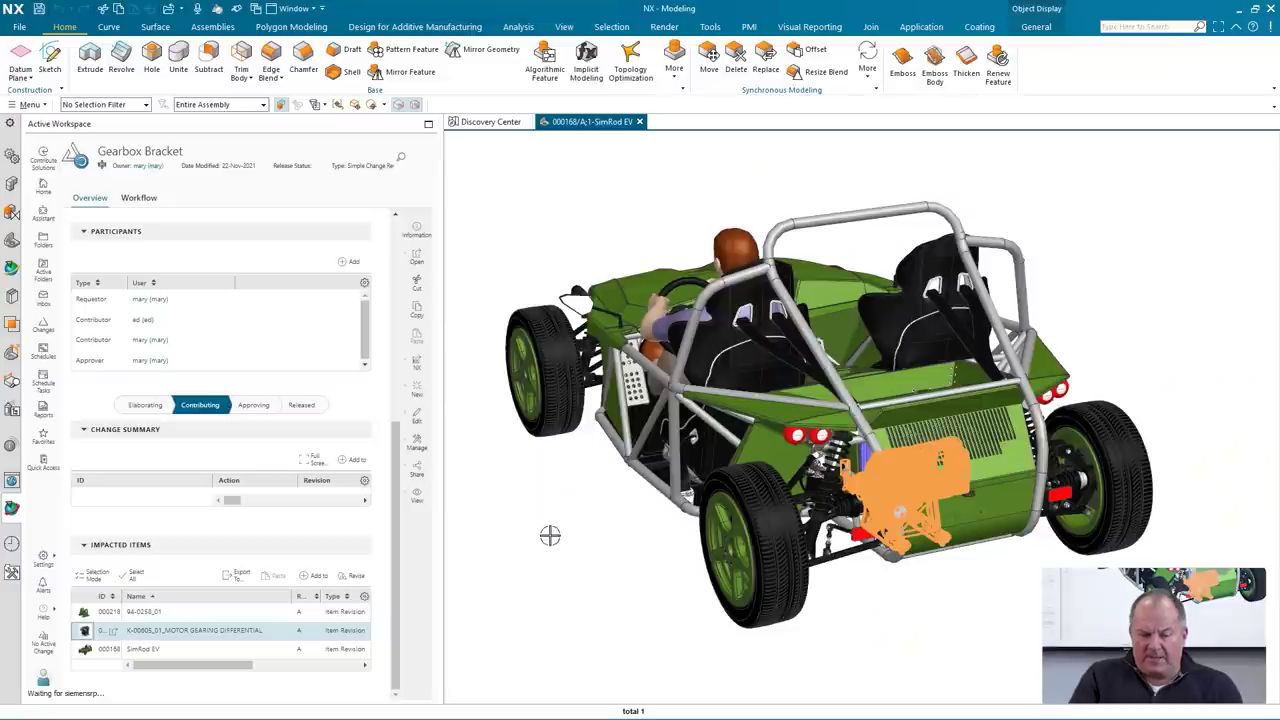
click(413, 367)
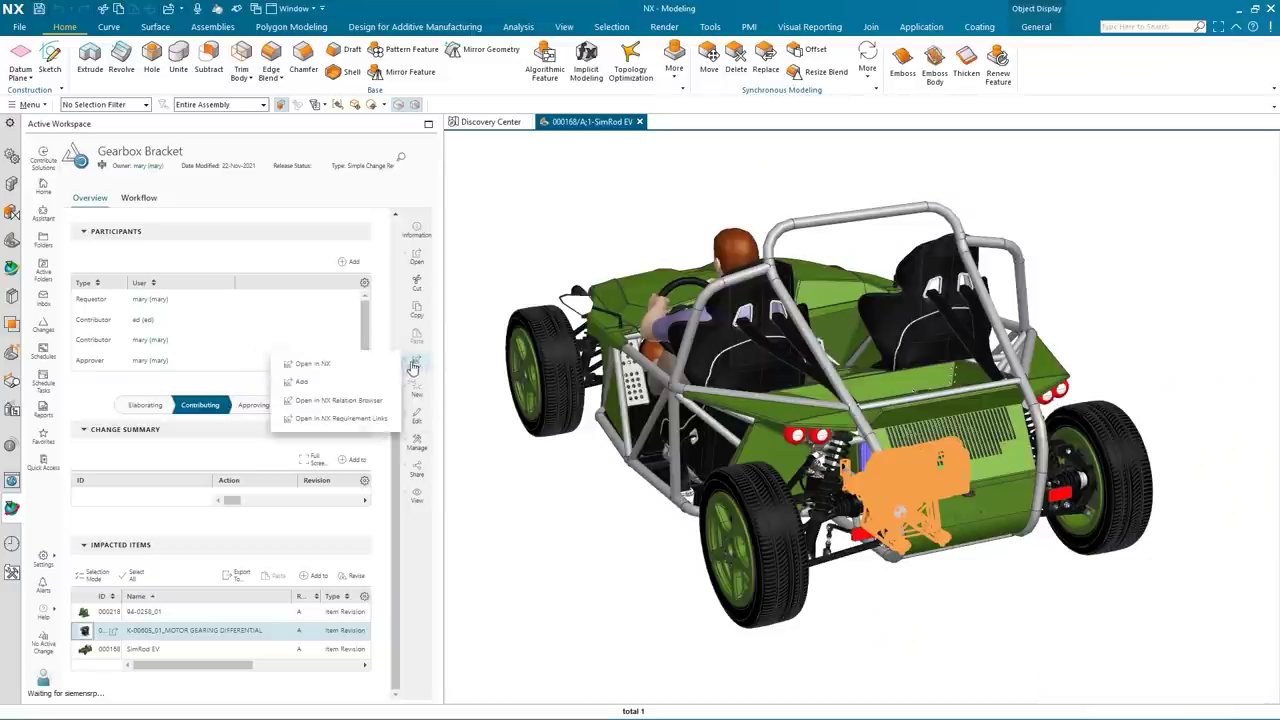
click(339, 366)
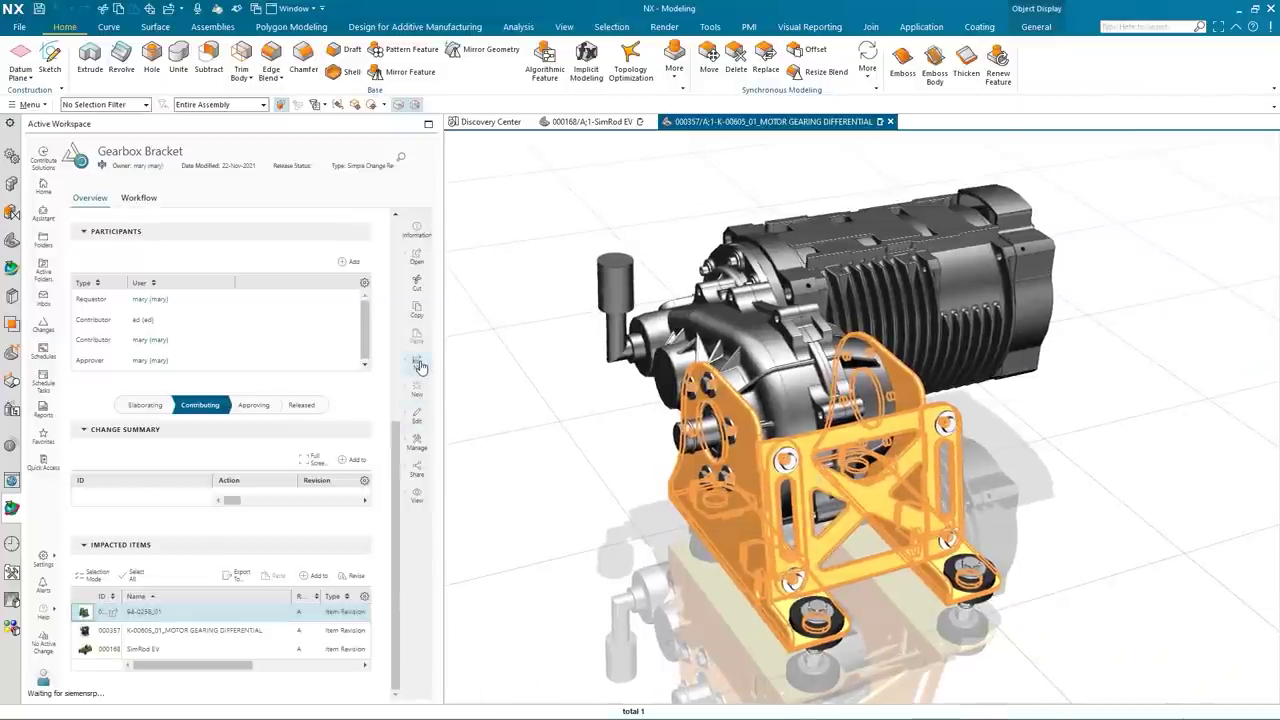
click(420, 366)
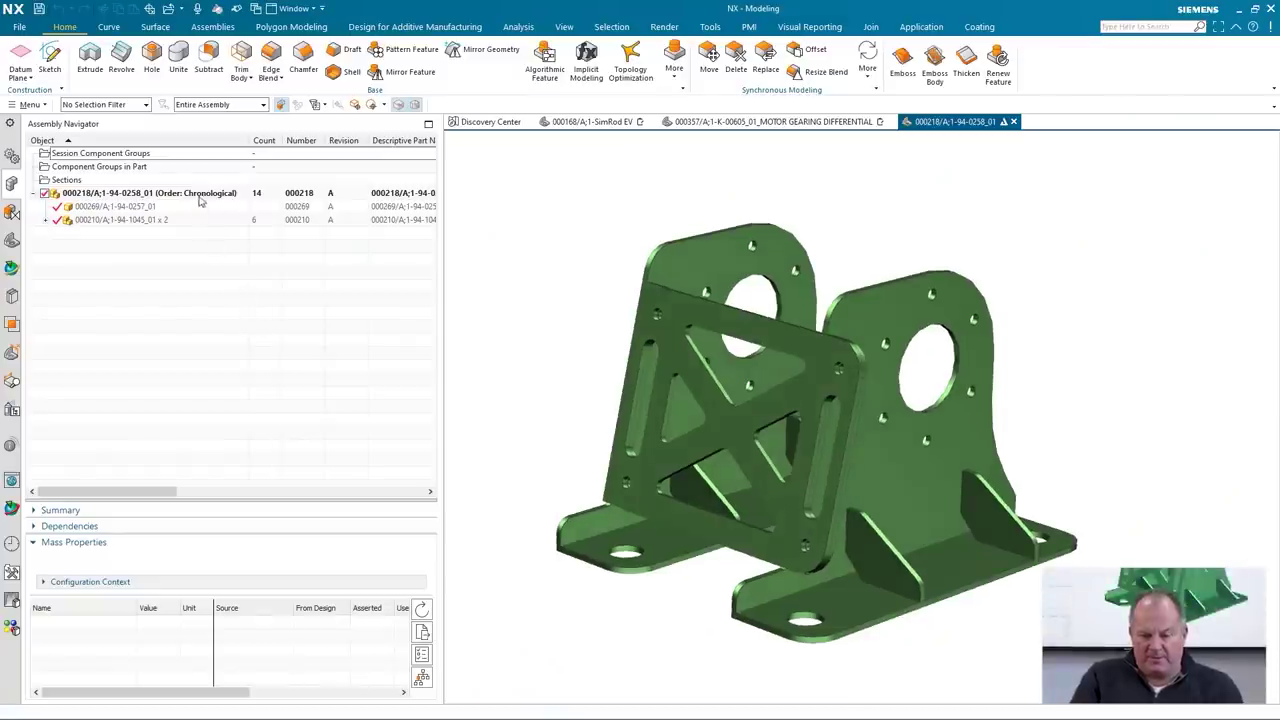
Search the workspace for 'topology' and open the Topology Optimised Gearbox Mount 000740/A;2 in NX.
click(201, 194)
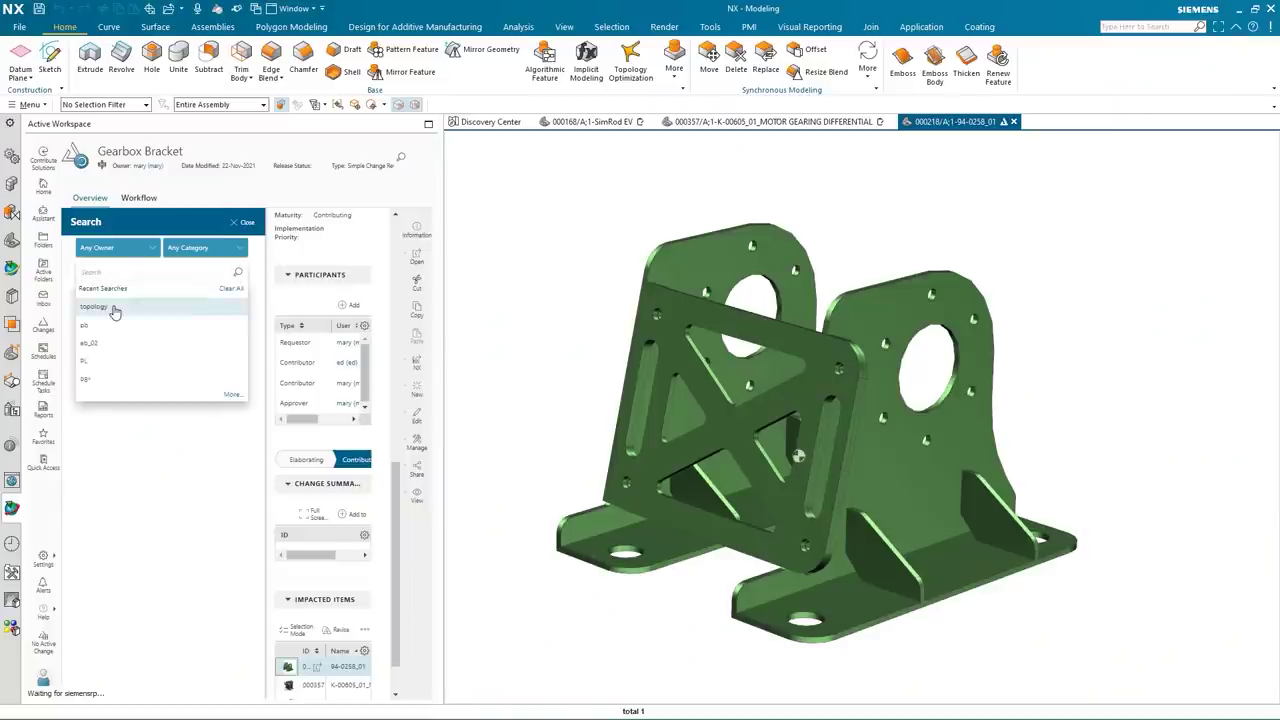
click(115, 313)
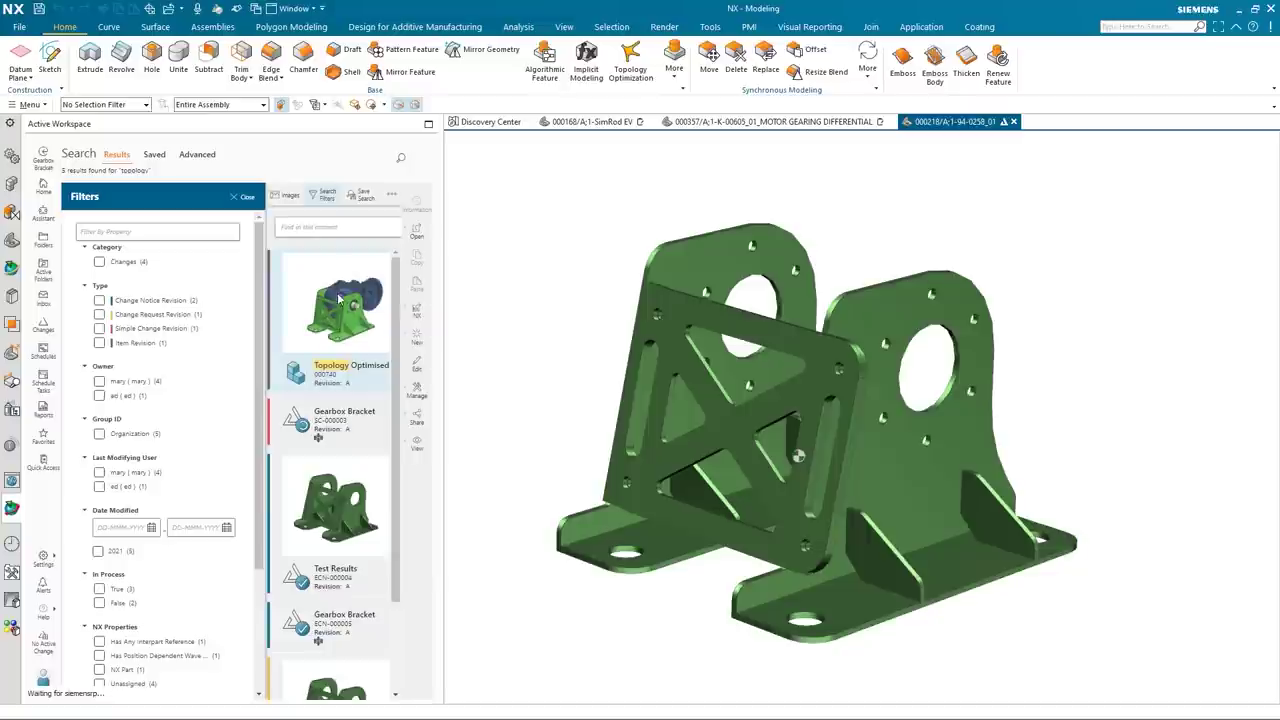
click(417, 341)
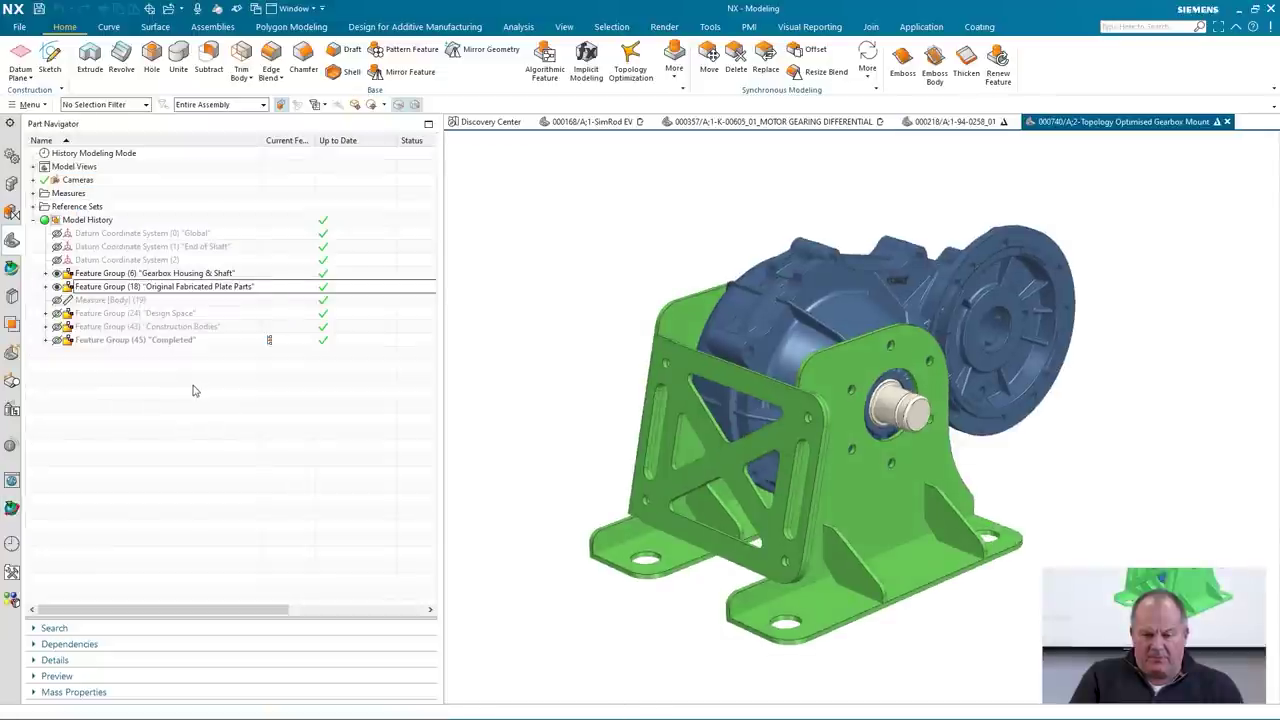
Enter topology optimization and show the part tree beside the optimization tree.
click(634, 71)
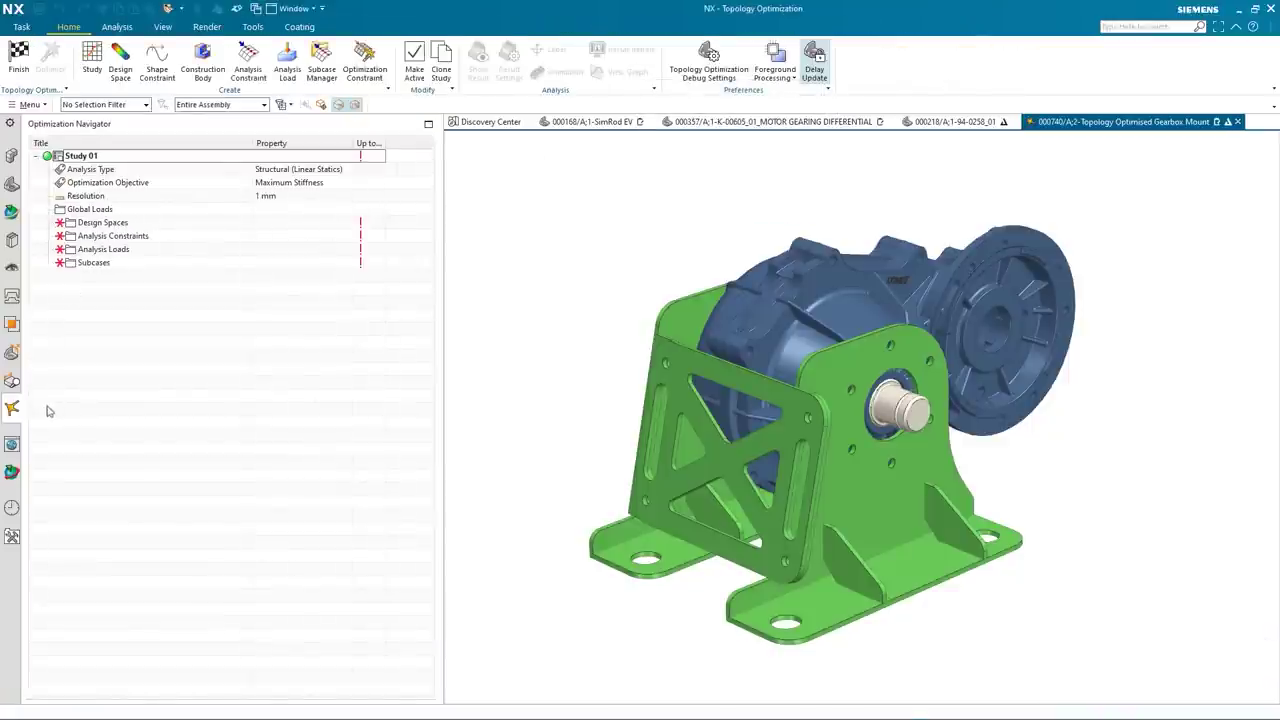
click(12, 408)
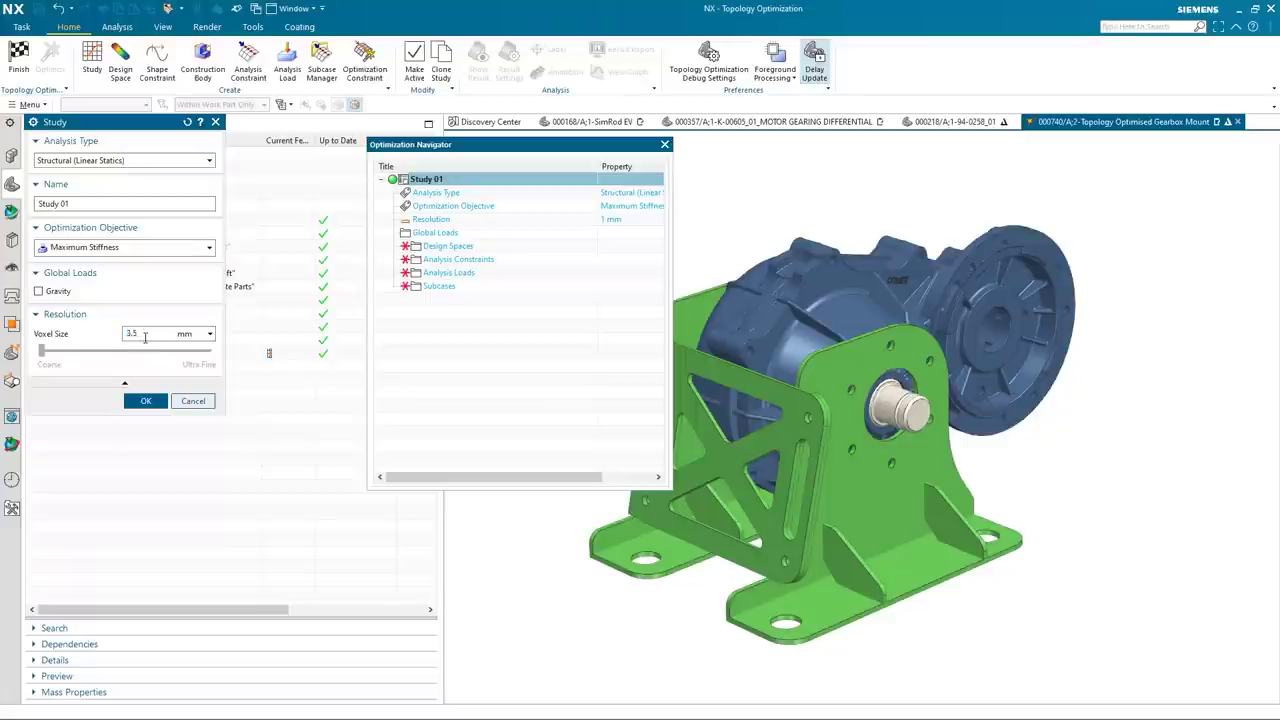
Confirm Study 01 at 3.5 mm resolution and hide the original green bracket.
click(146, 404)
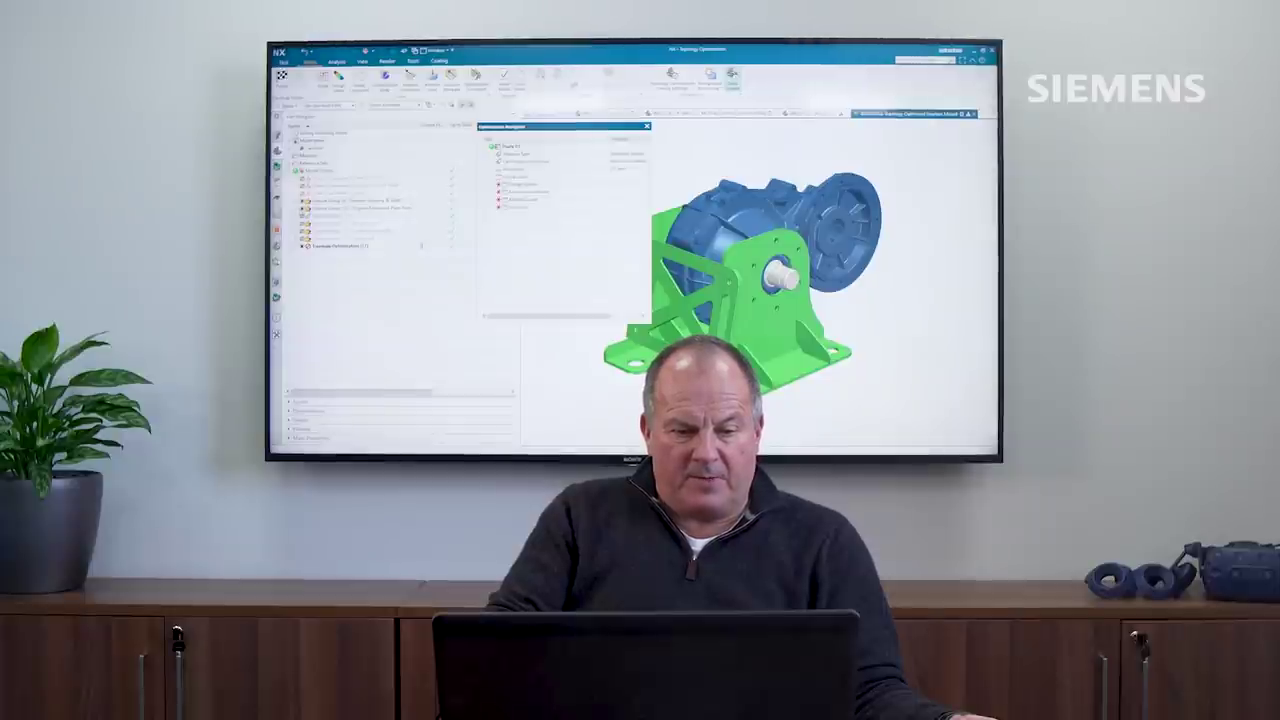
click(544, 214)
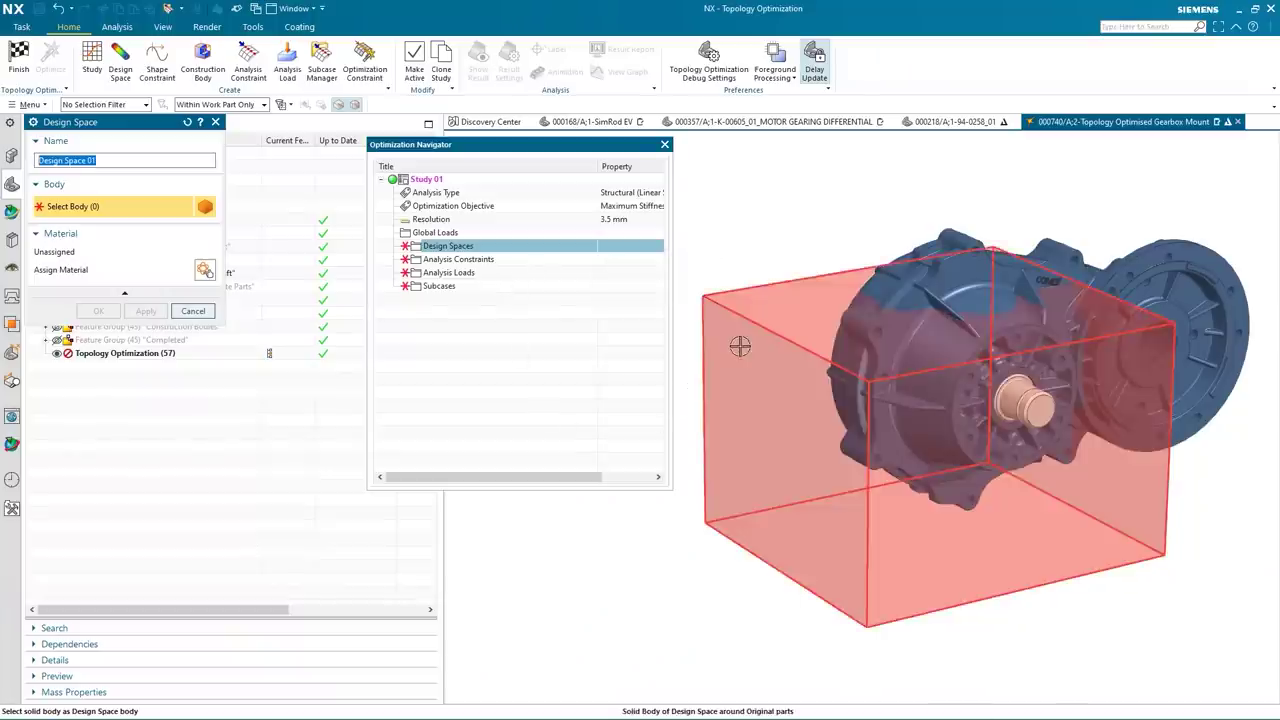
Make the box body an Aluminum_6061 design space and hide the gearbox housing and shaft.
click(751, 341)
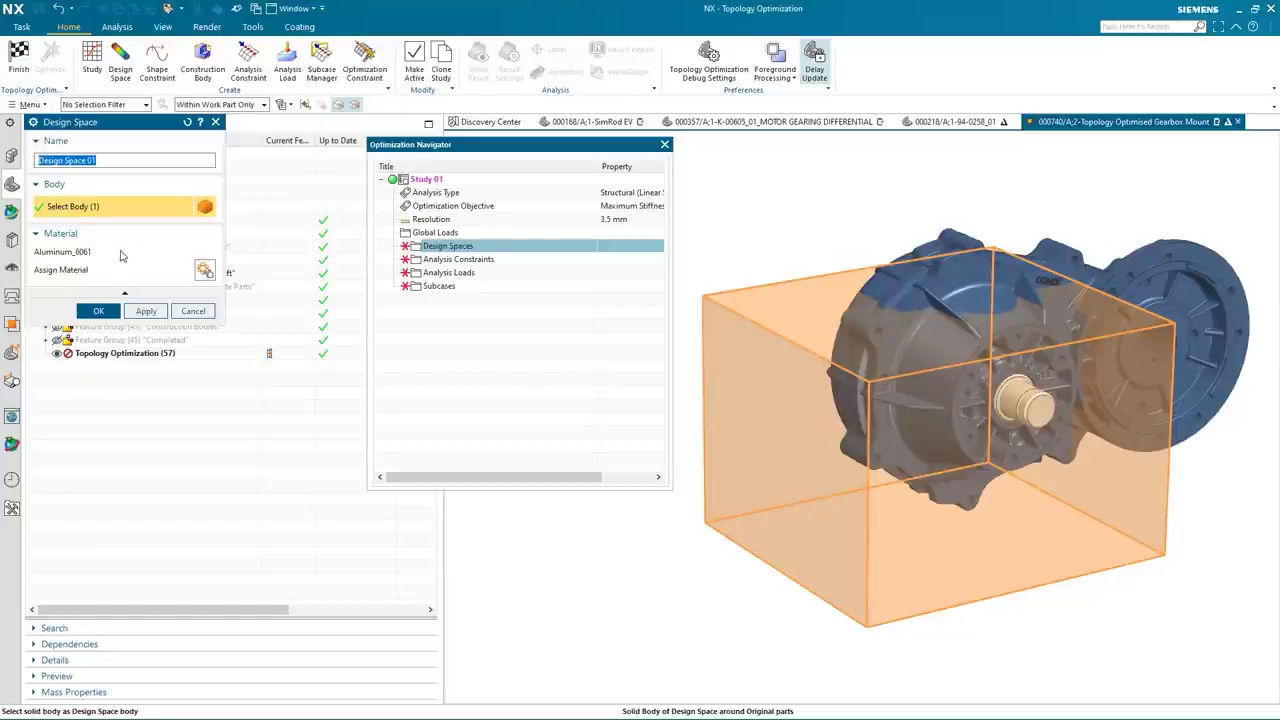
click(110, 312)
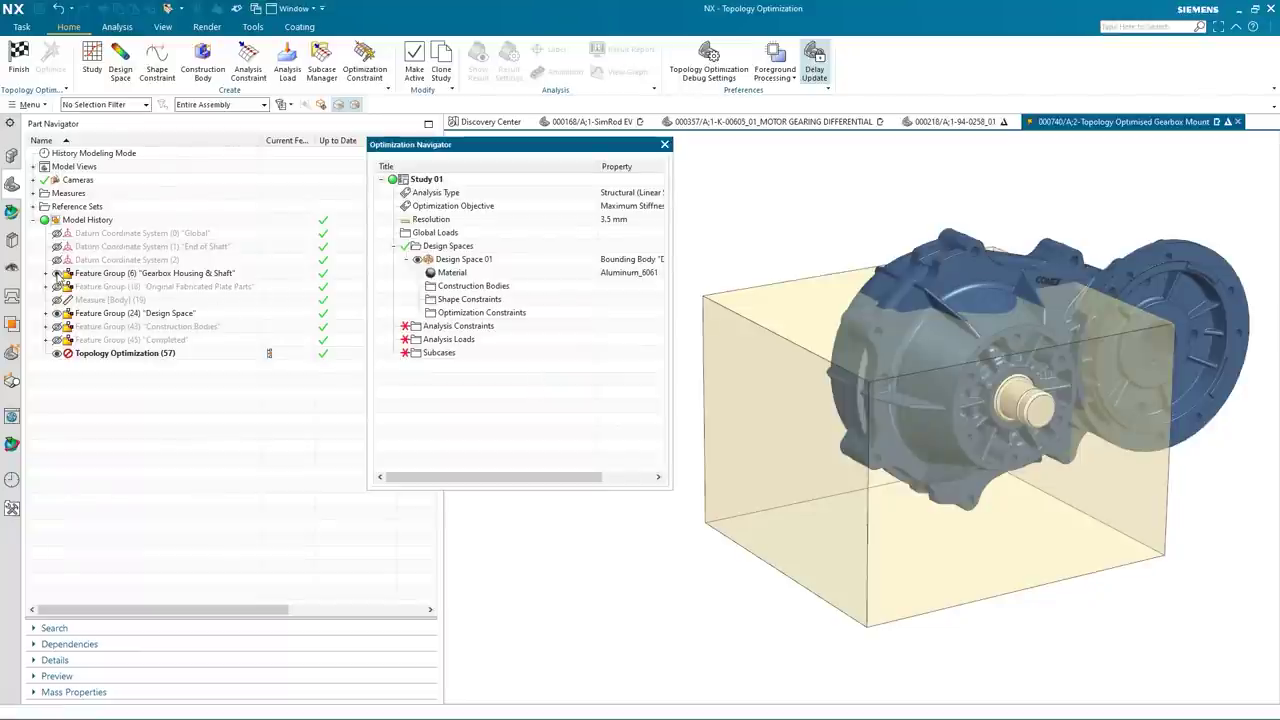
click(57, 273)
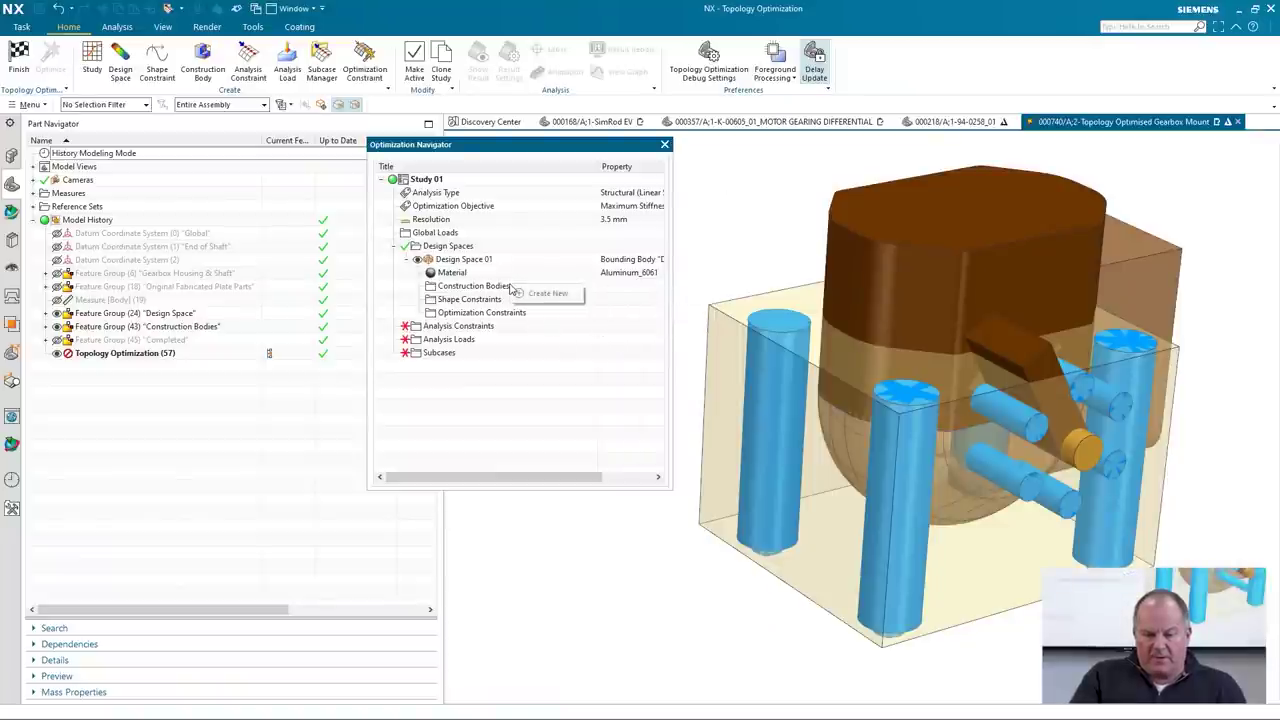
Create a grouped Keep Outs construction body from the two brown housing clearance bodies.
right_click(511, 288)
click(533, 293)
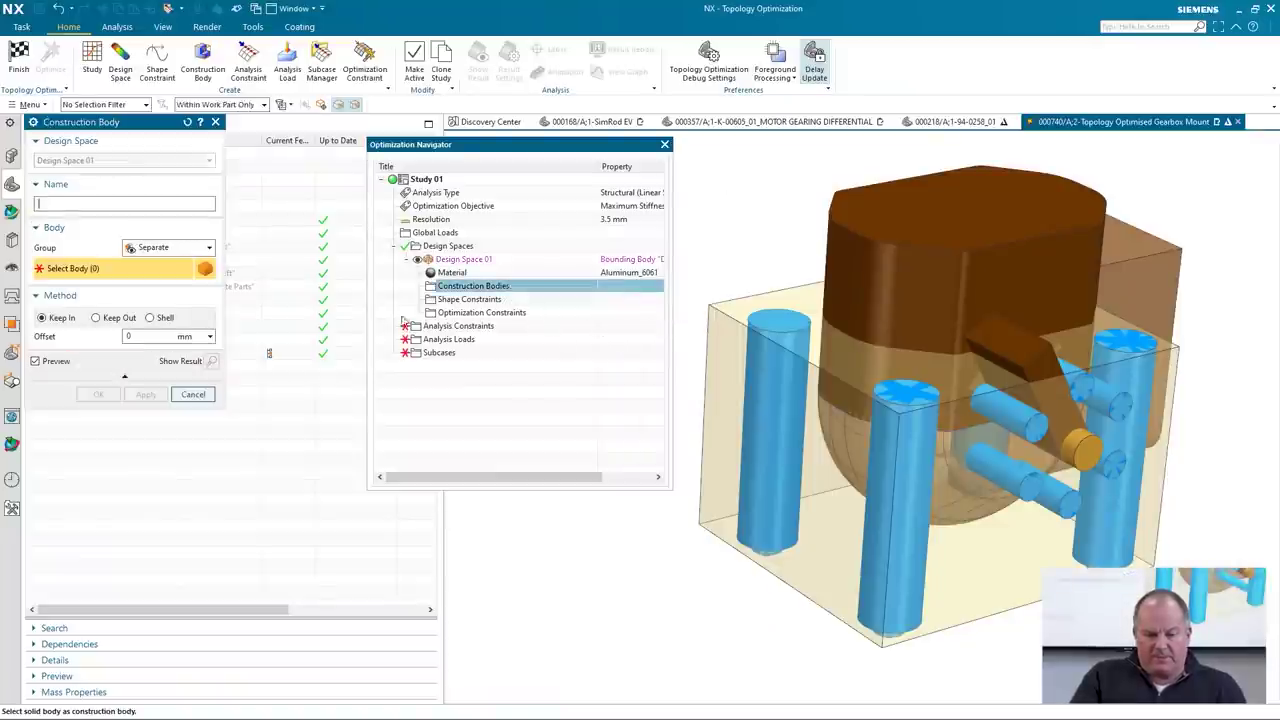
click(155, 251)
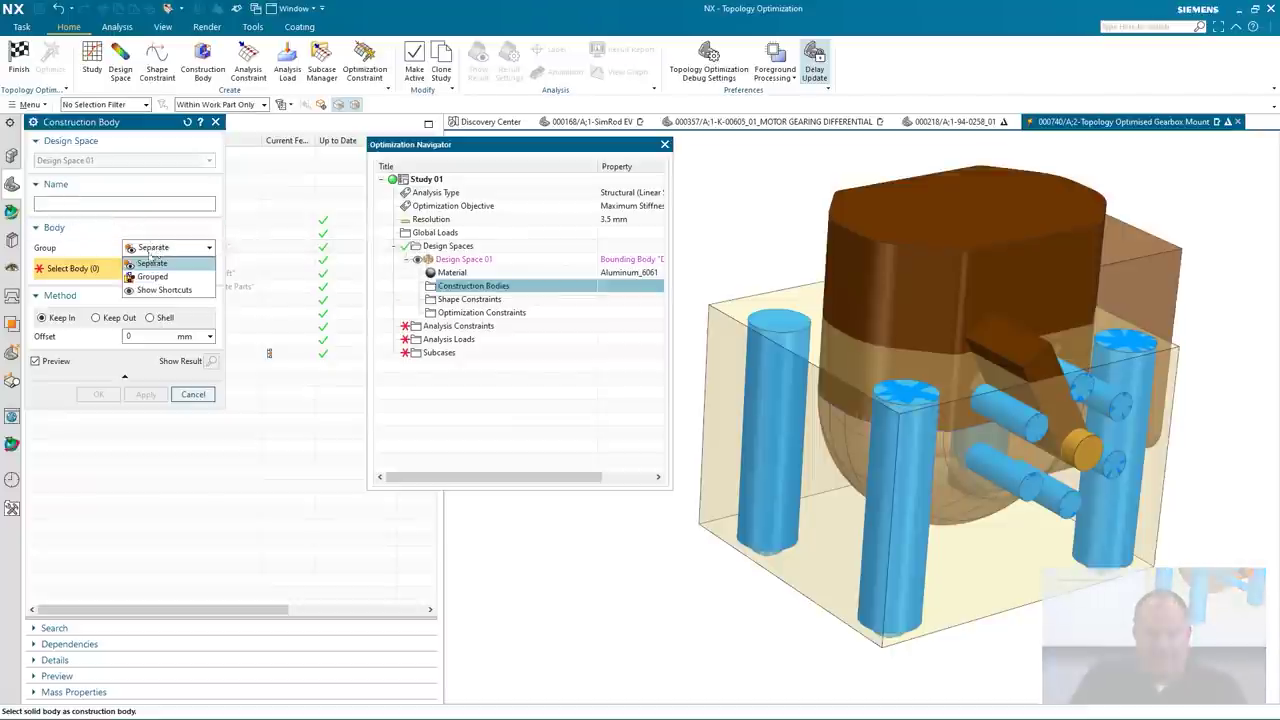
click(150, 267)
triple_click(89, 205)
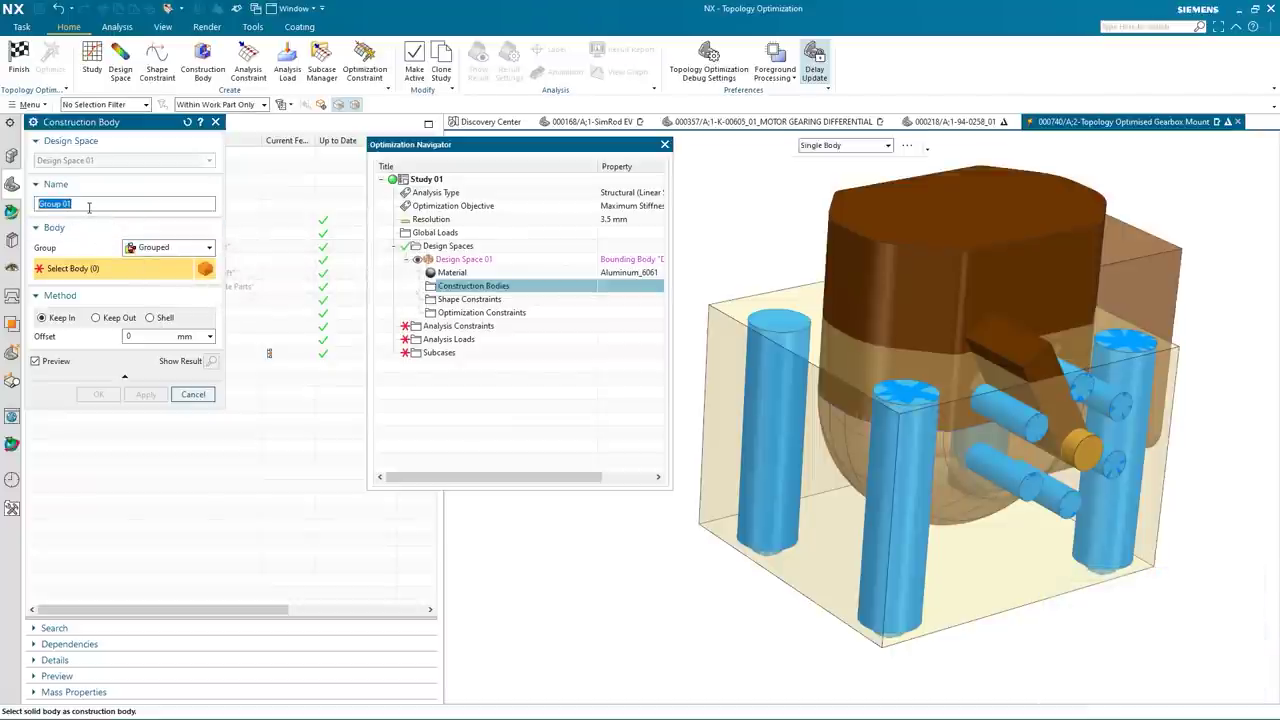
text(Keep Outs)
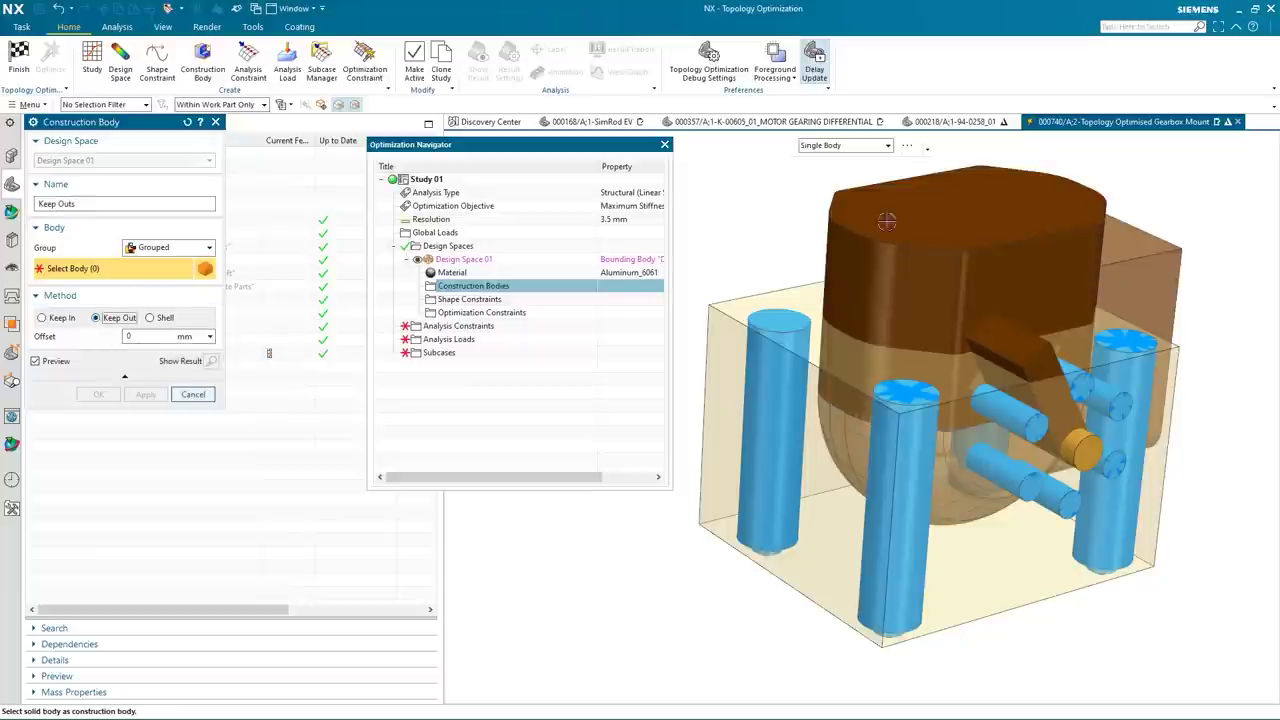
click(944, 231)
click(1128, 257)
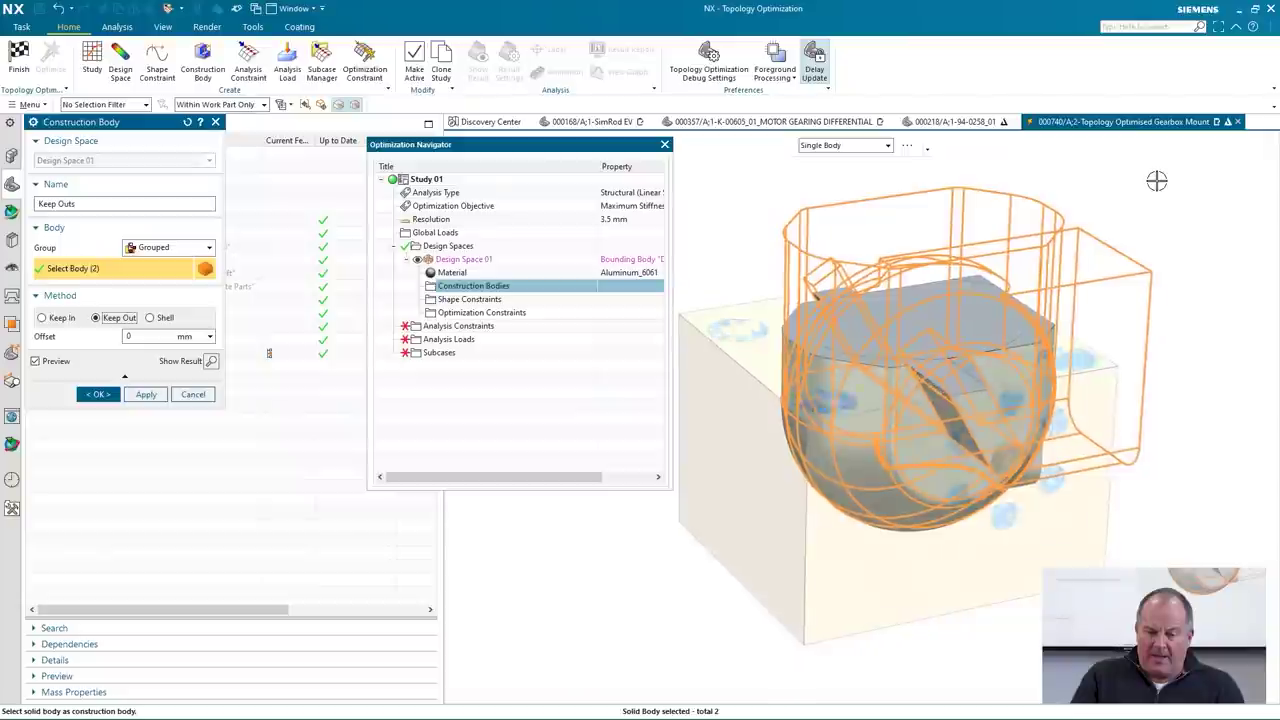
middle_drag(1156, 180, 1154, 180)
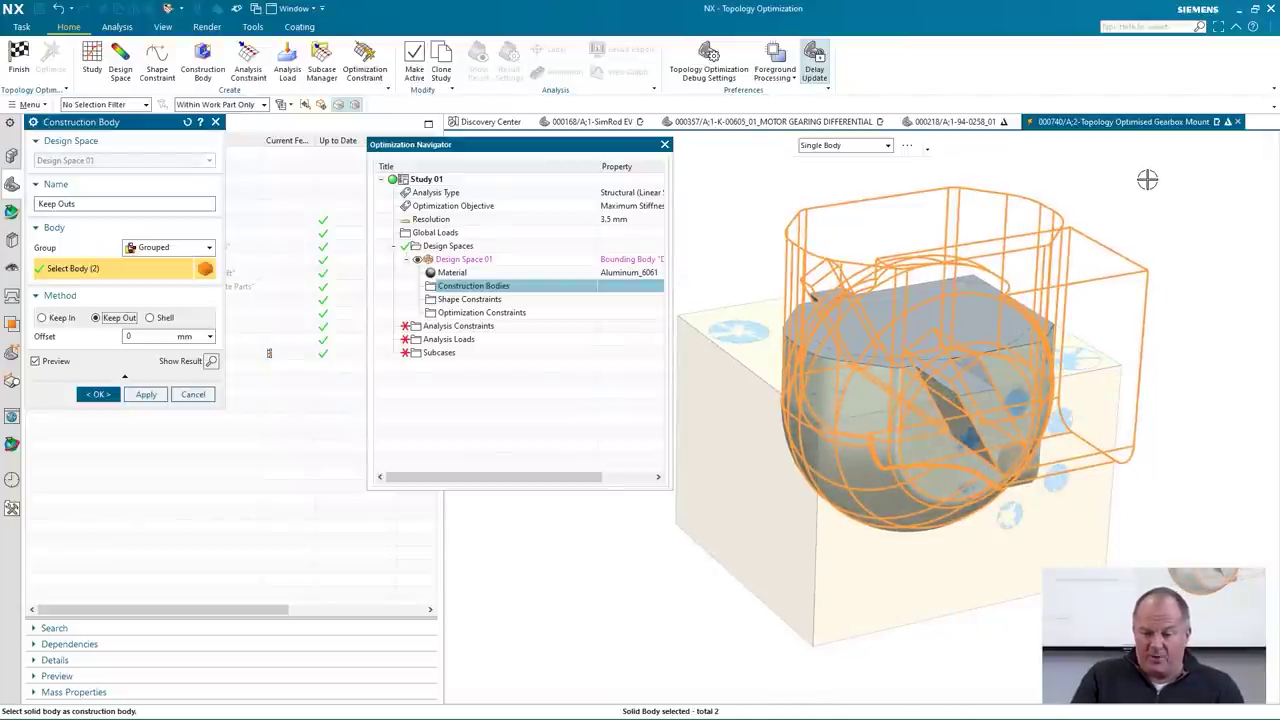
click(101, 396)
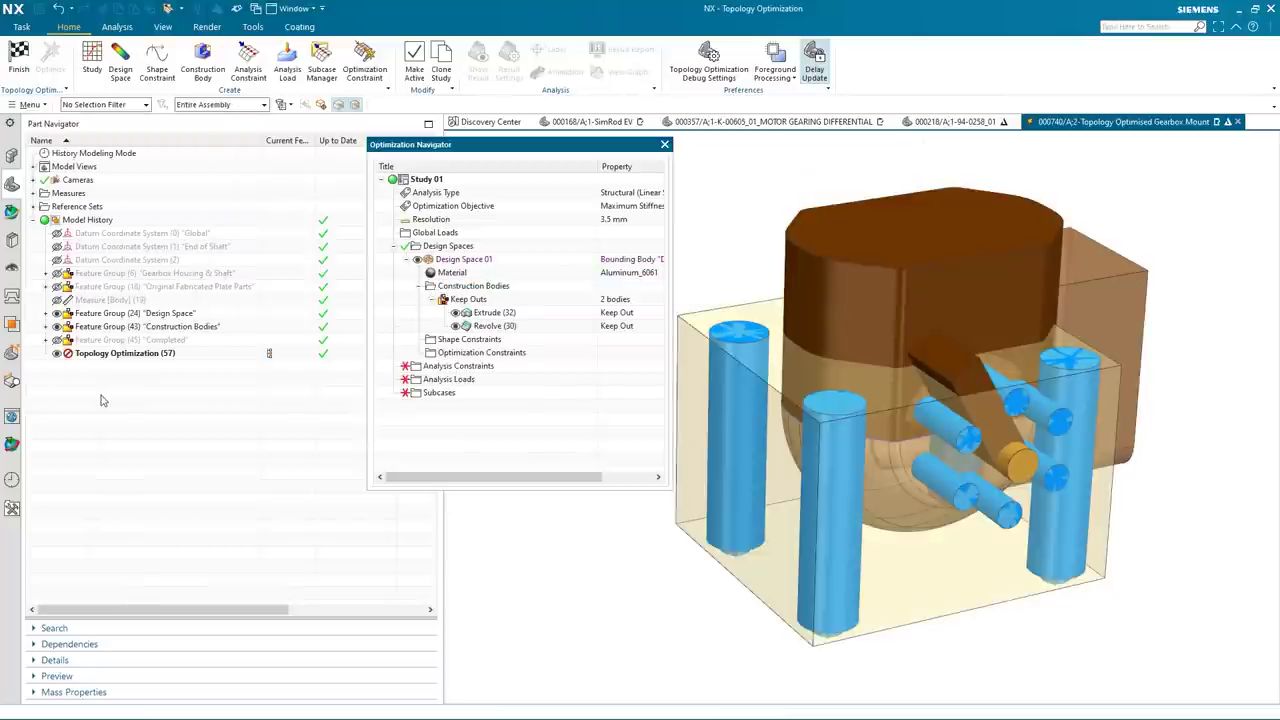
Hide the gearbox clearance and keep-out bodies so only the cylinders and shaft show.
click(45, 326)
click(69, 380)
click(69, 366)
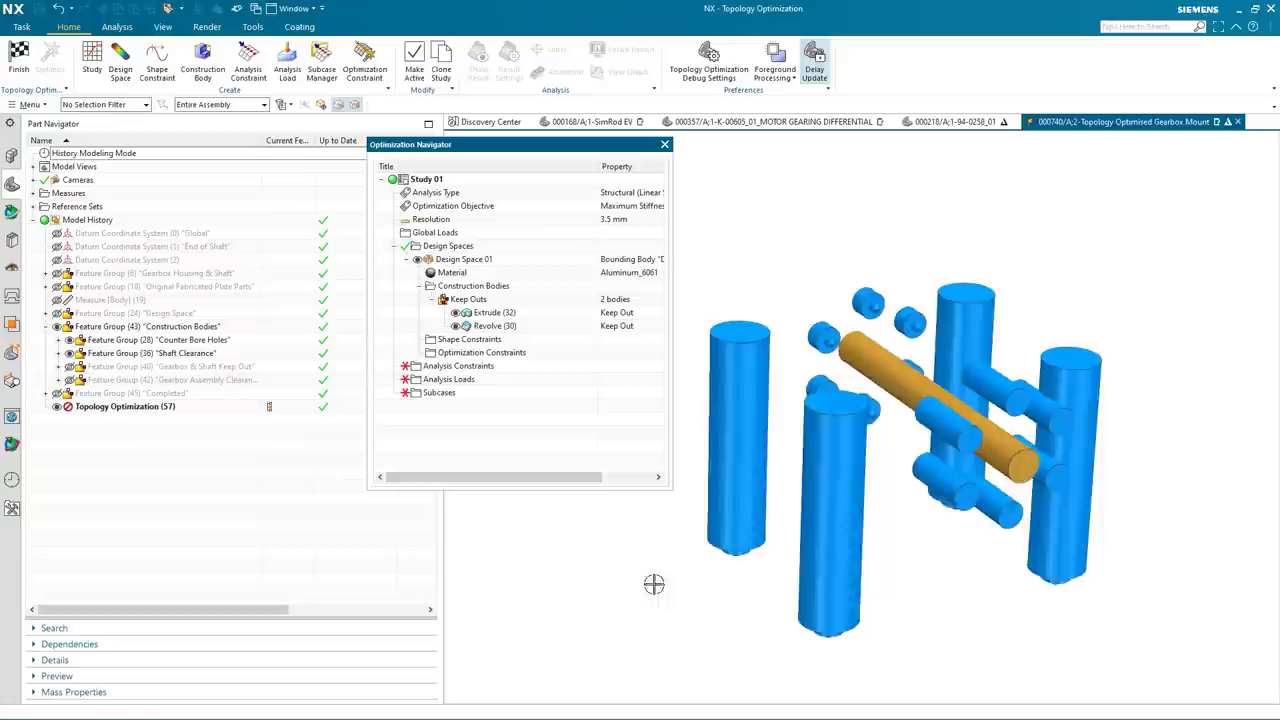
middle_drag(643, 583, 639, 579)
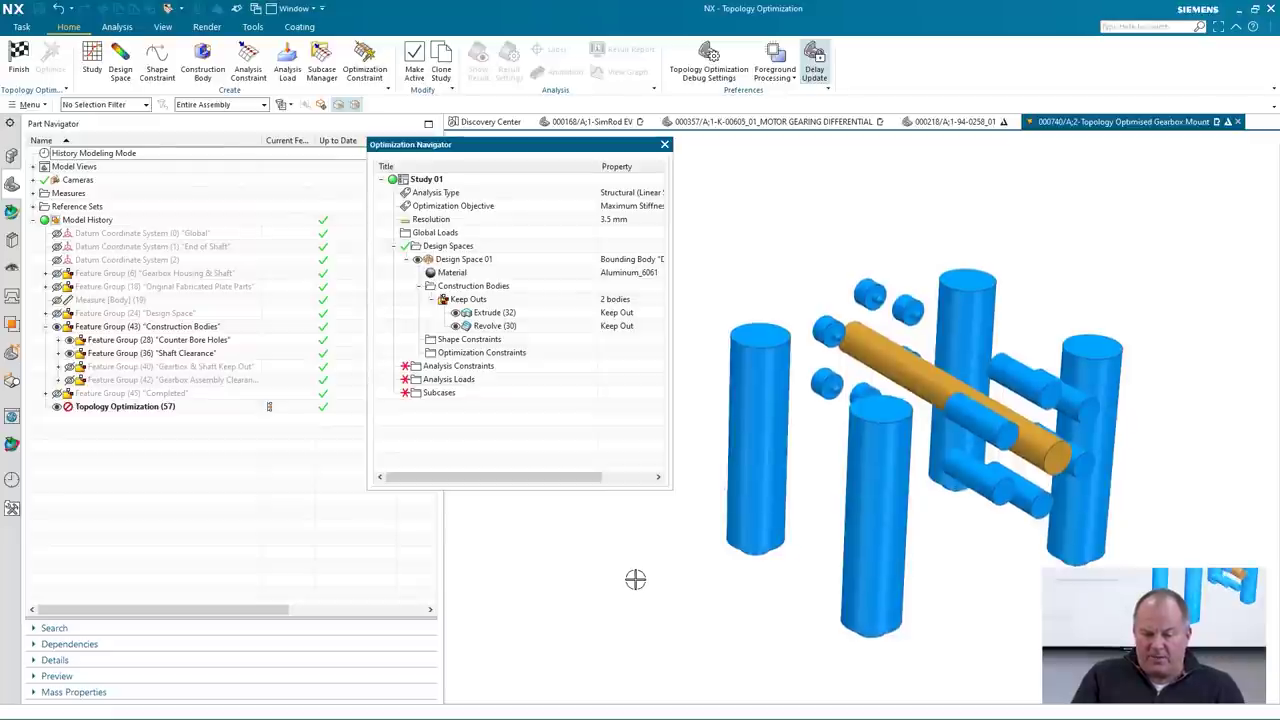
middle_drag(635, 579, 640, 570)
Start a grouped shell construction body named Base Mounting Holes with 12.5 mm wall thickness.
right_click(492, 287)
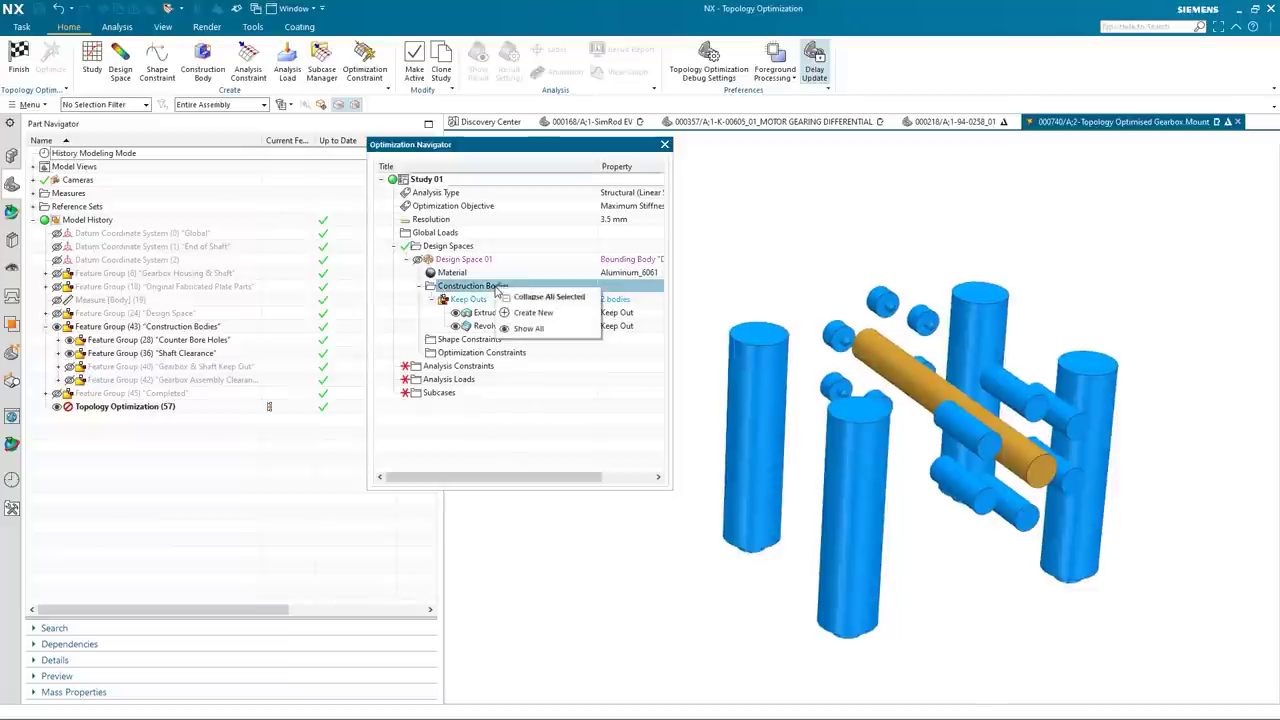
click(520, 314)
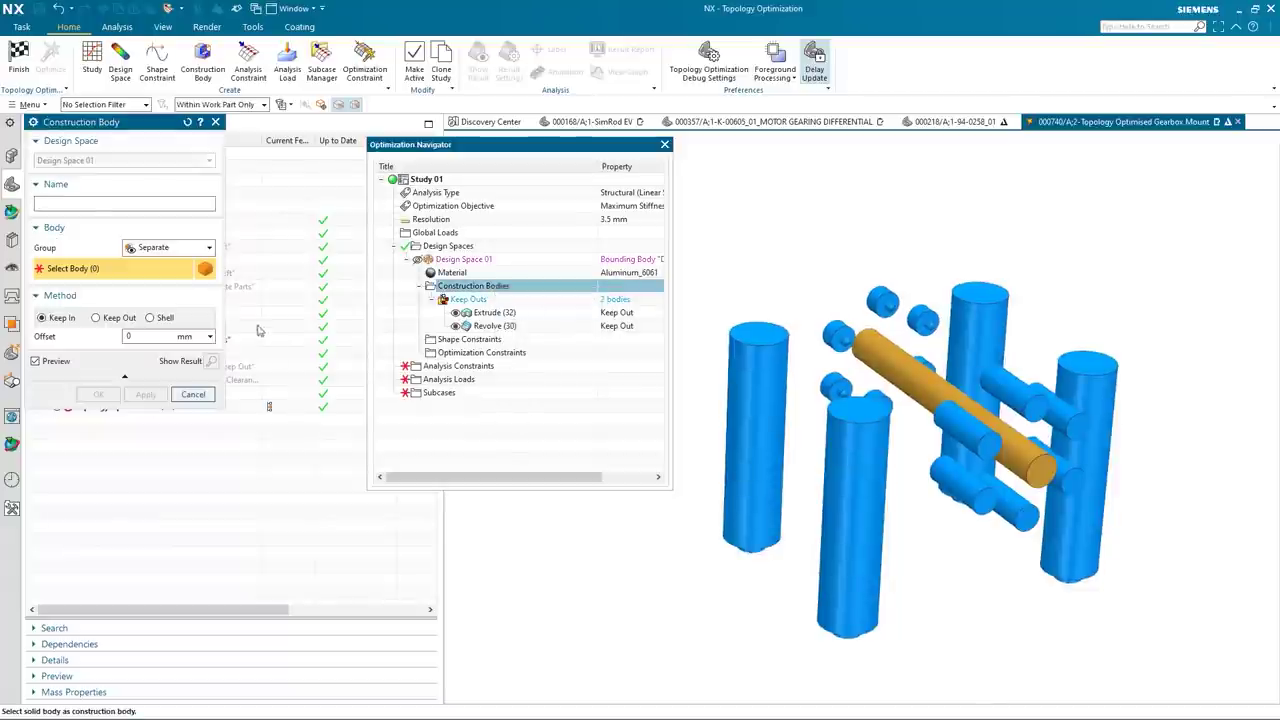
click(182, 250)
click(166, 278)
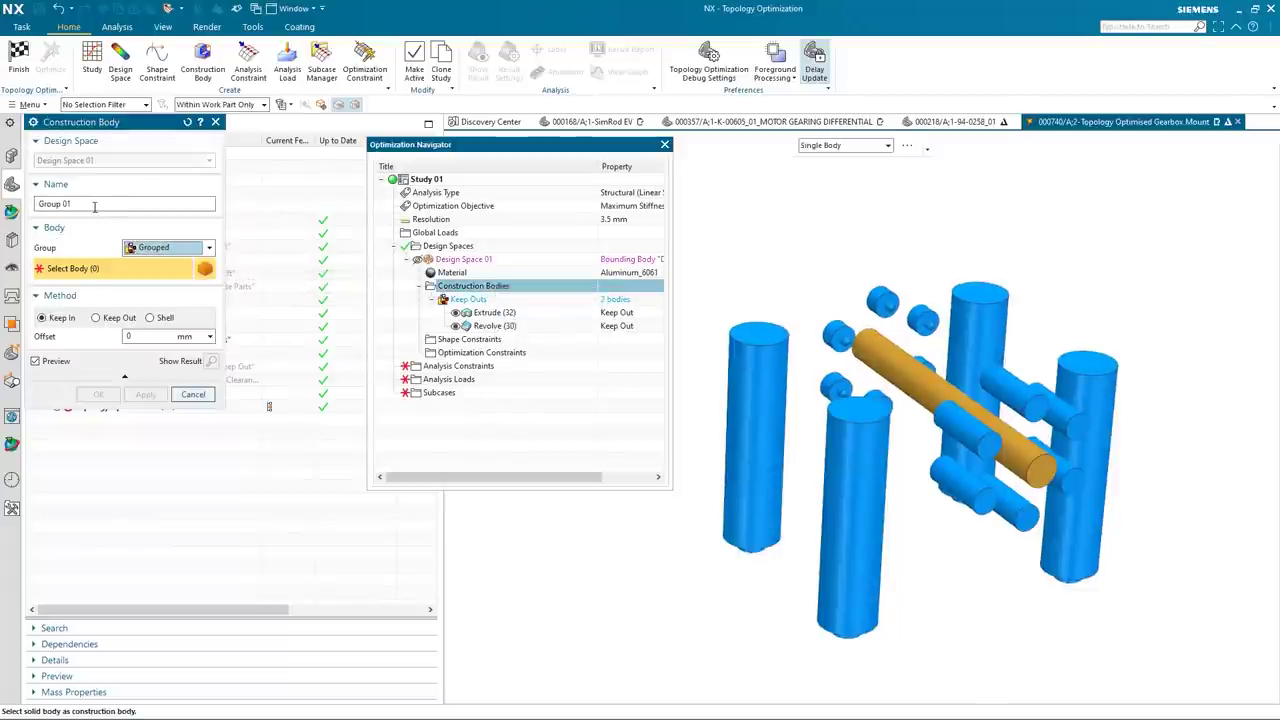
triple_click(75, 205)
text(Base Mounting Holes)
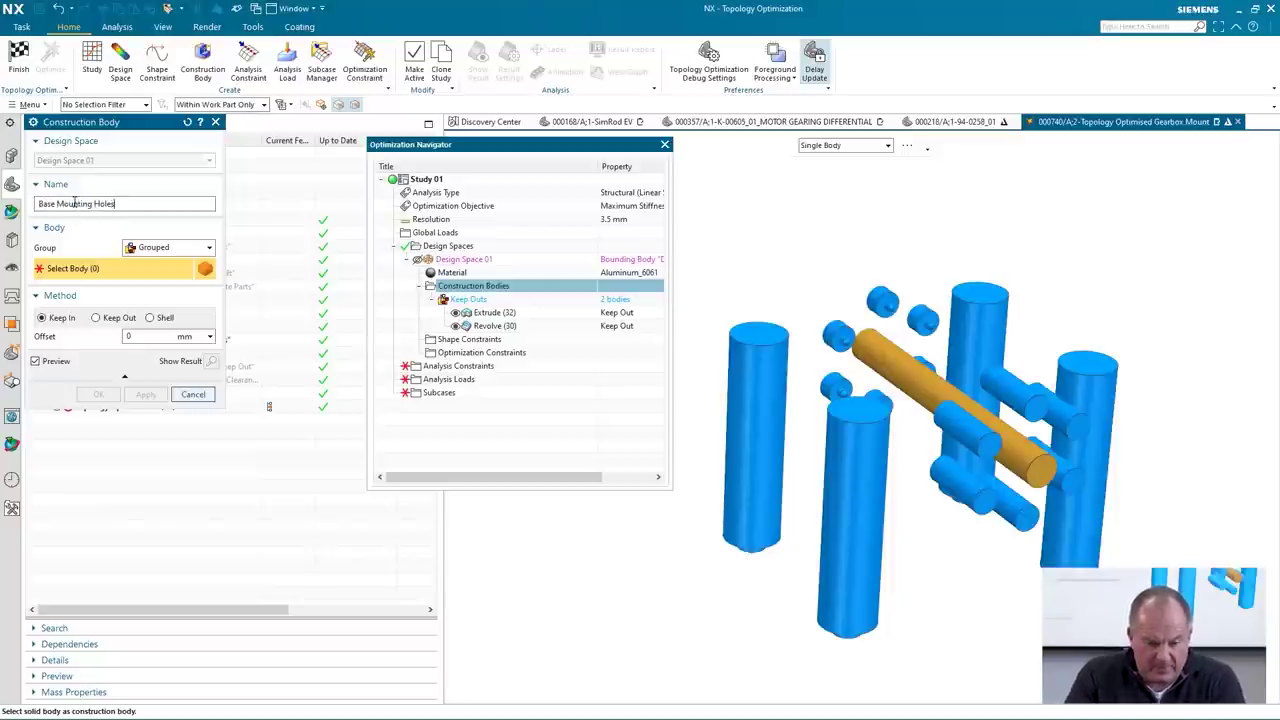
click(150, 318)
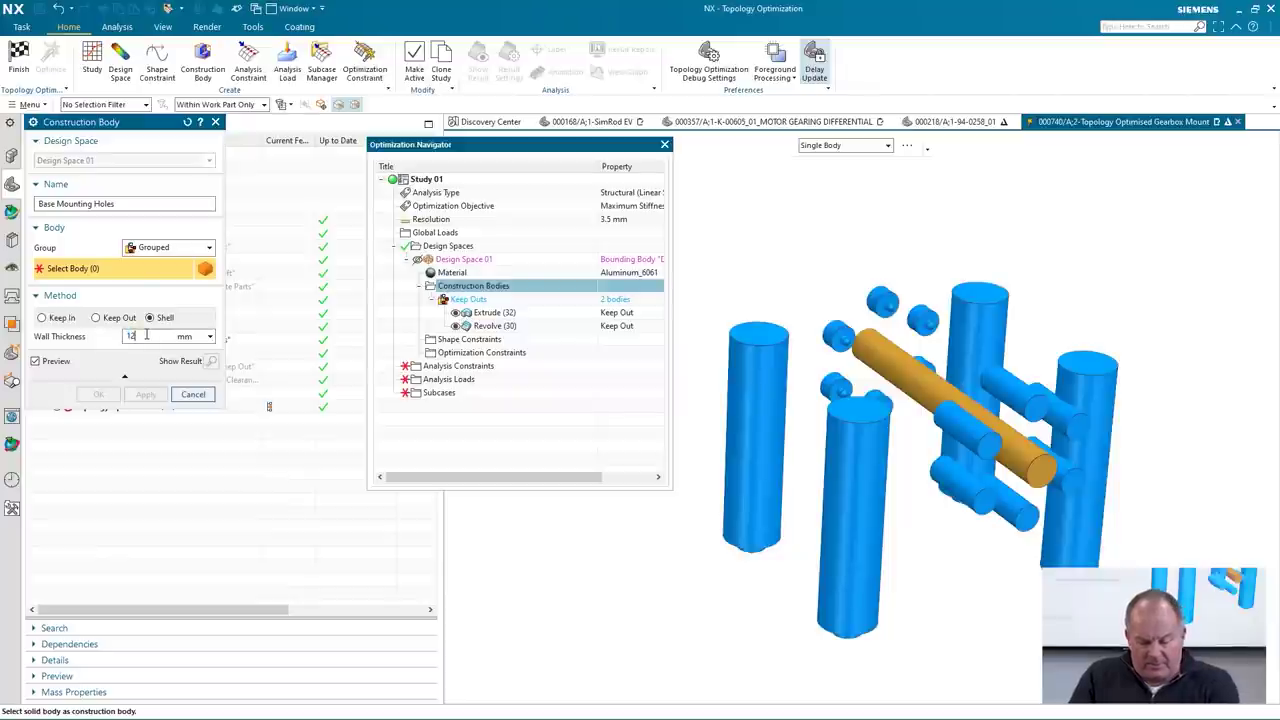
text(12)
key(Return)
Select the four Ø25 counterbored hole bodies and confirm Base Mounting Holes.
click(837, 500)
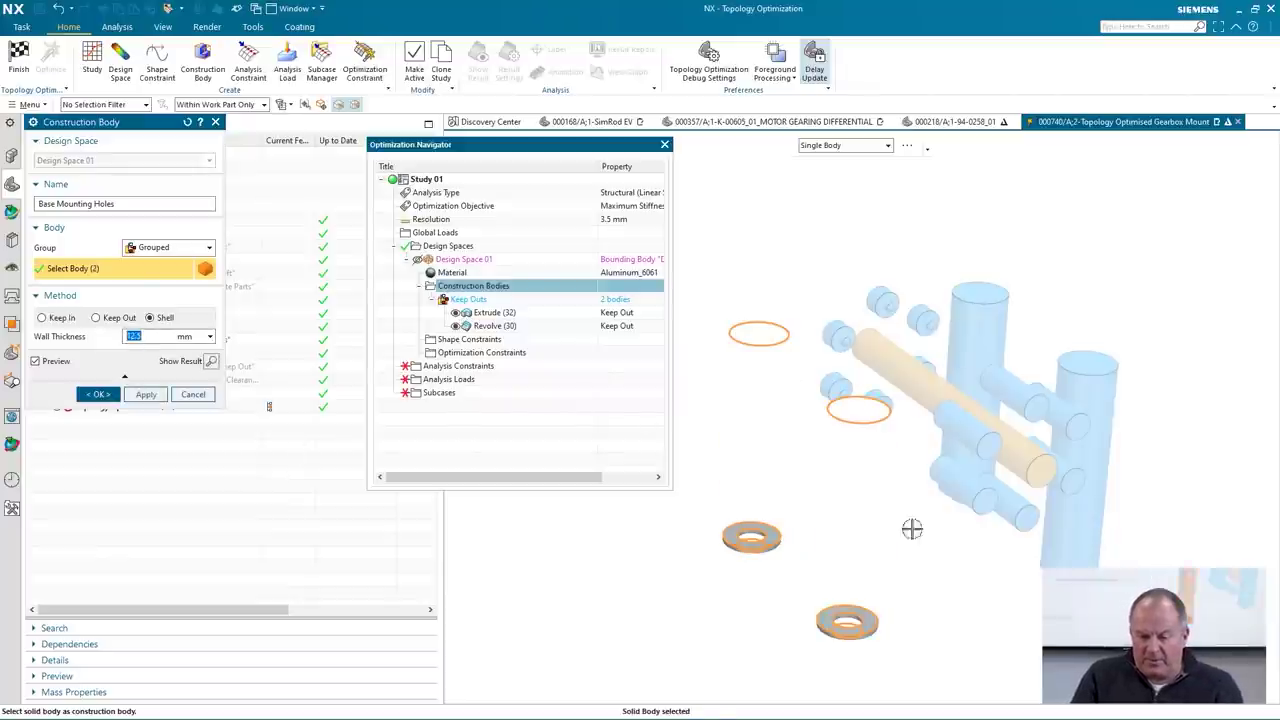
click(1078, 399)
click(982, 312)
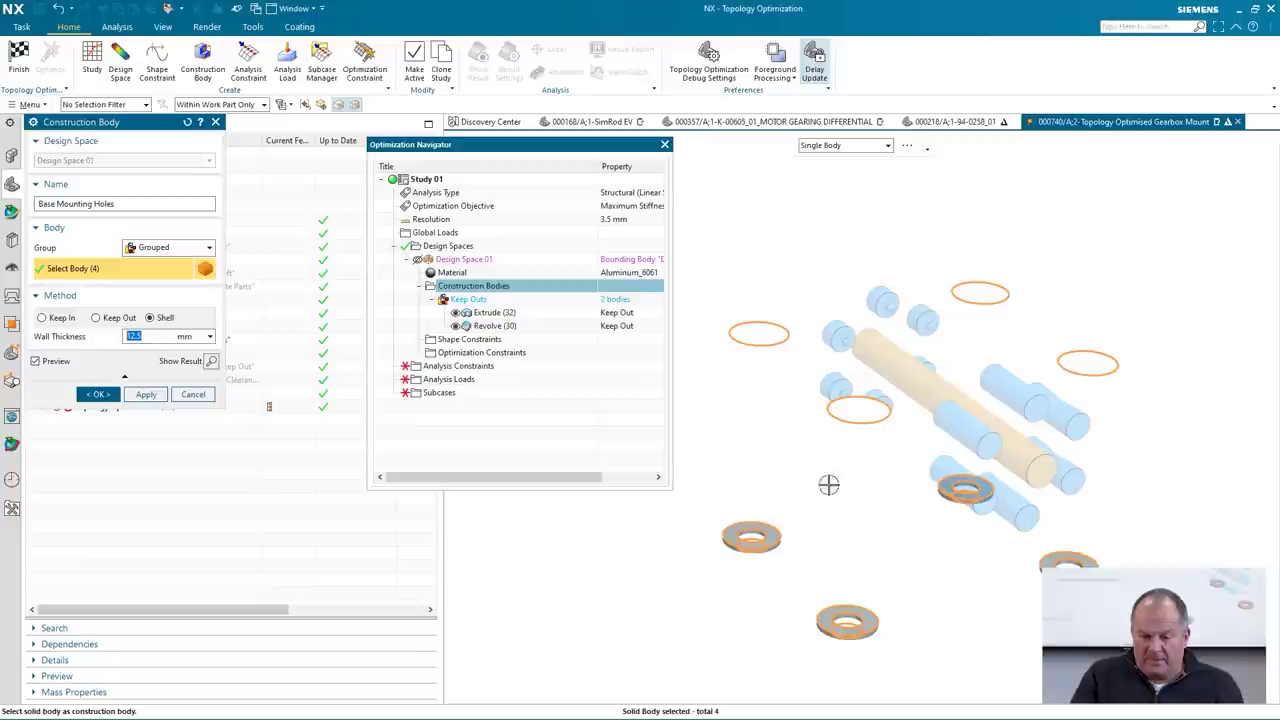
key(Return)
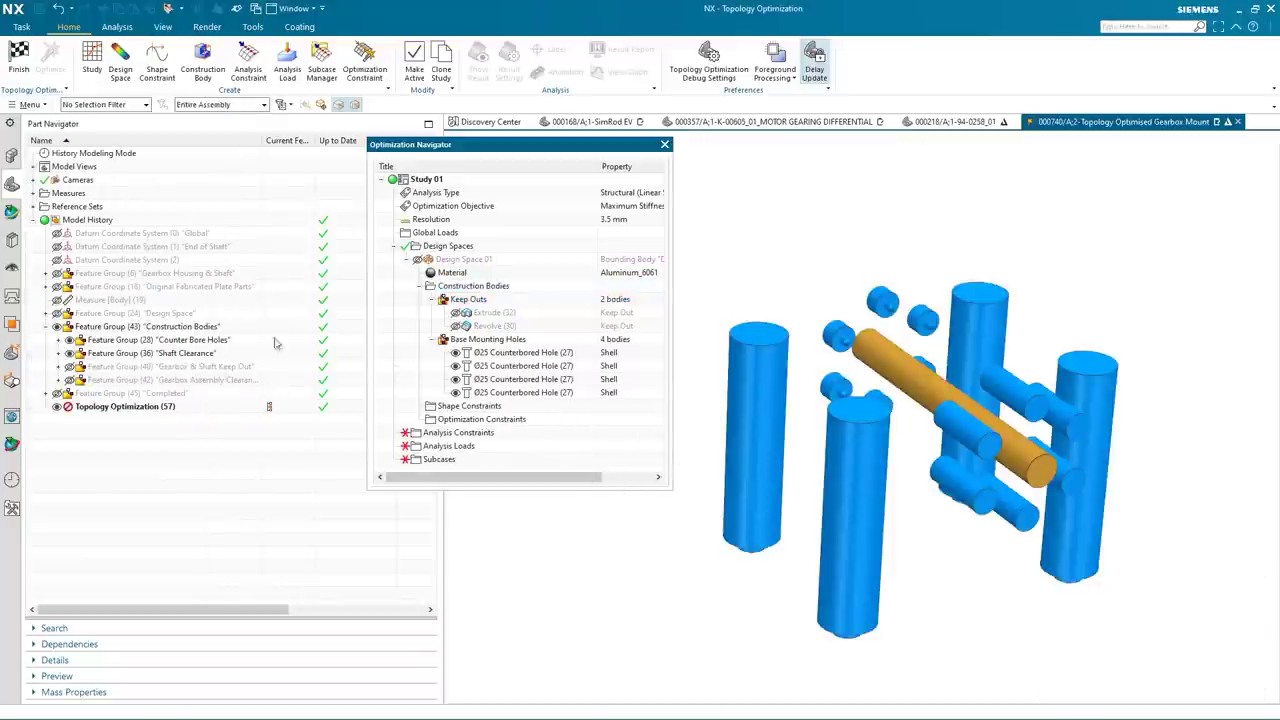
Start a grouped construction body named Gear Box Mounting Holes.
right_click(492, 288)
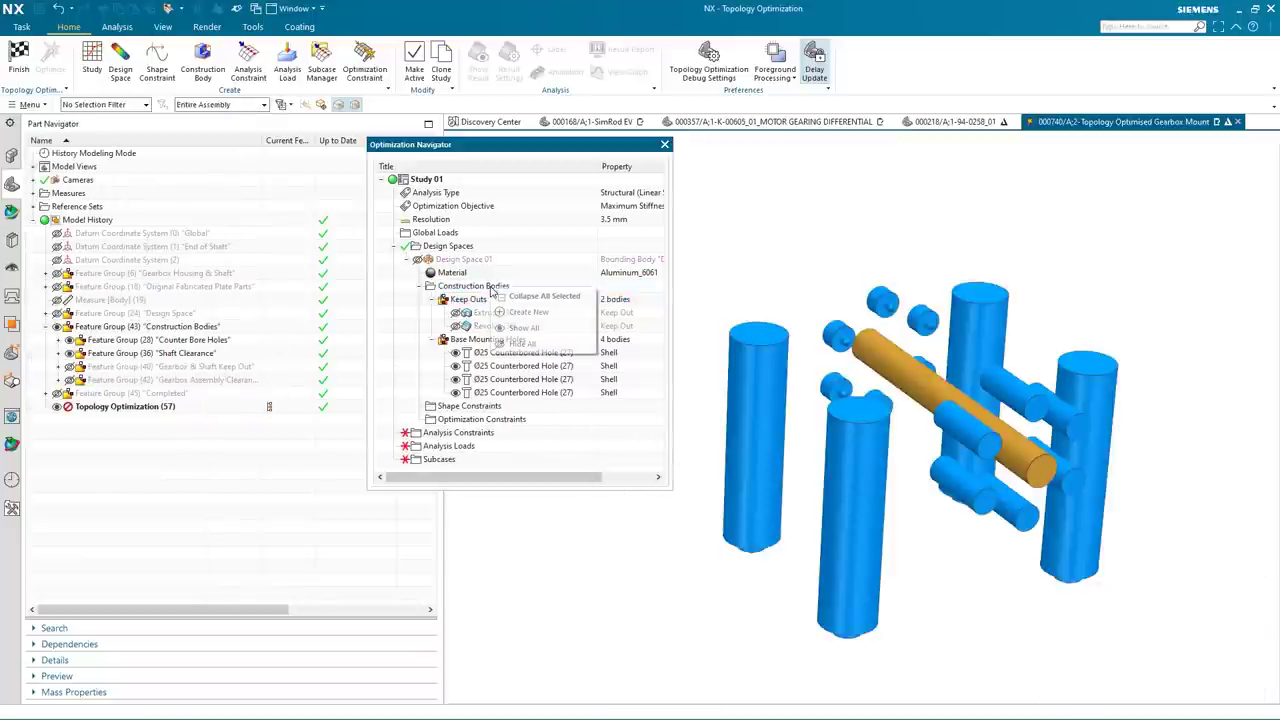
click(537, 313)
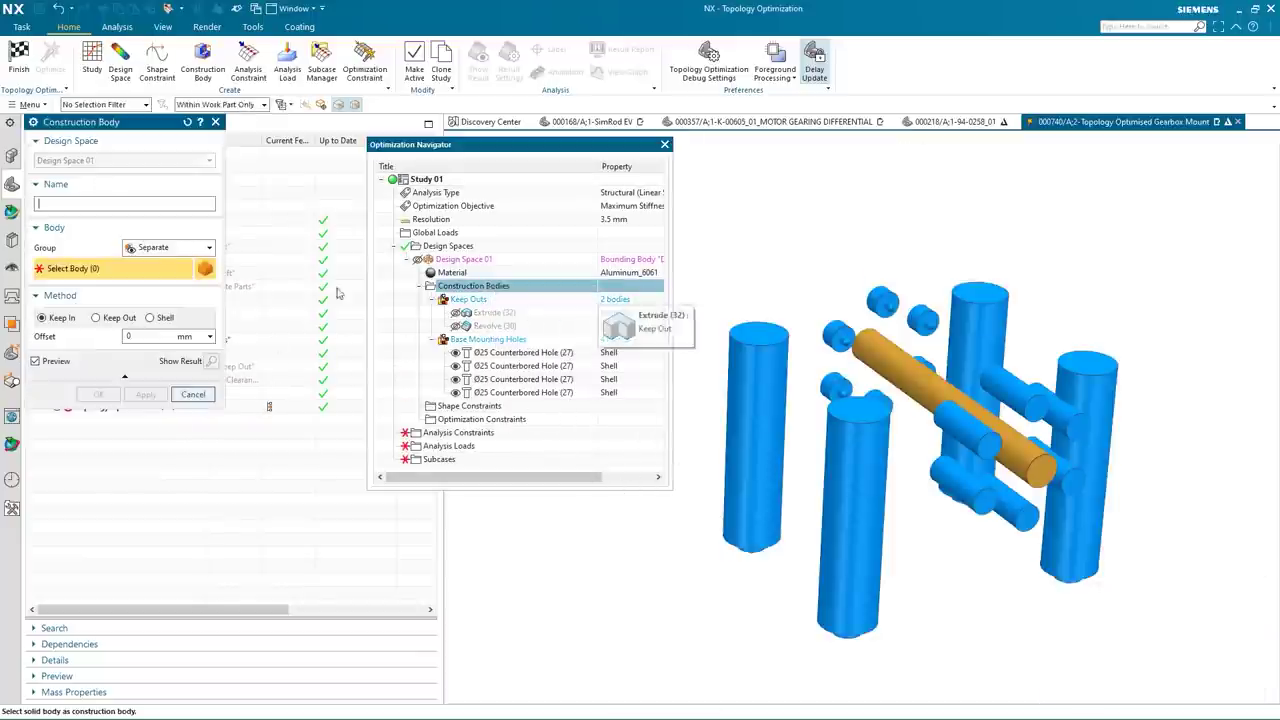
click(152, 250)
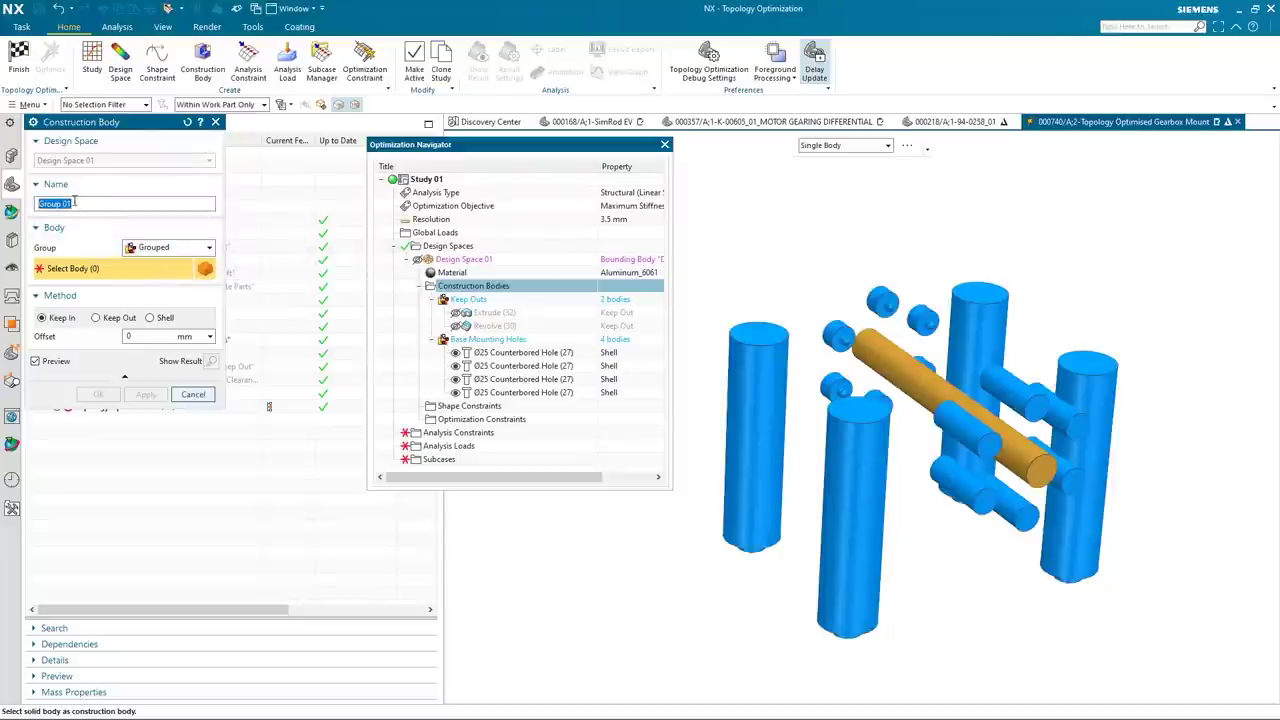
text(Gear)
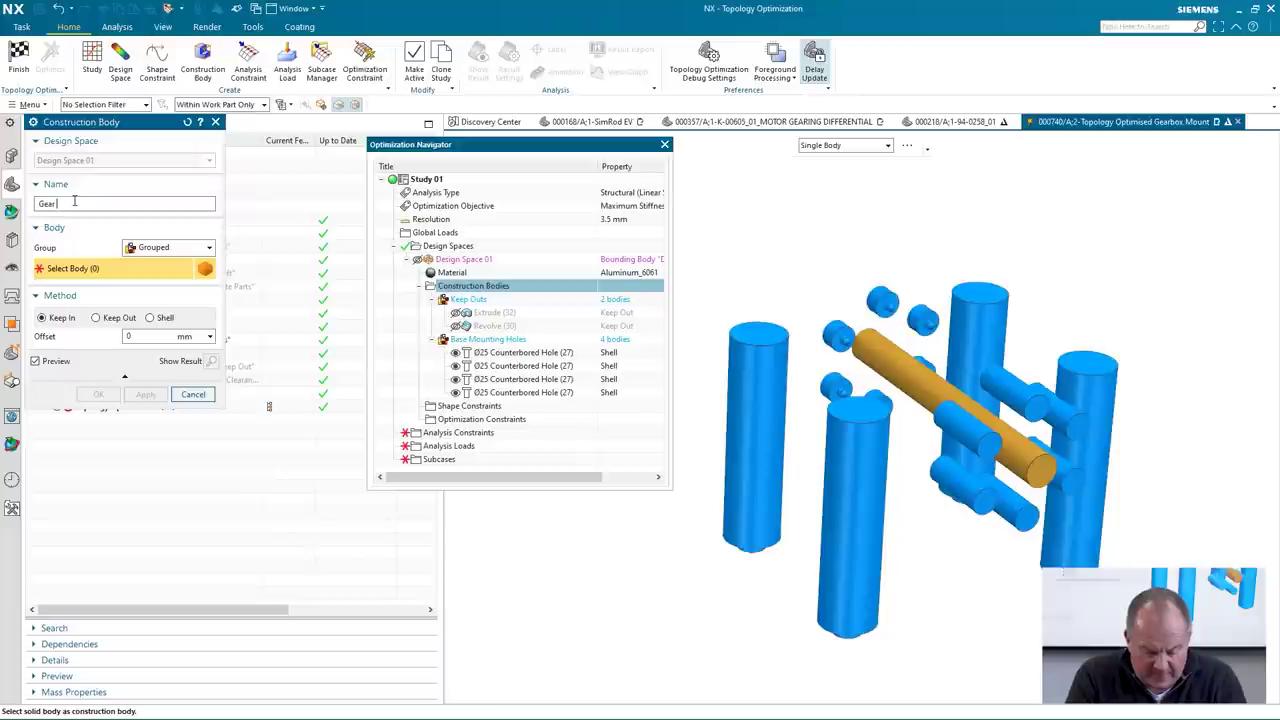
text( Box M)
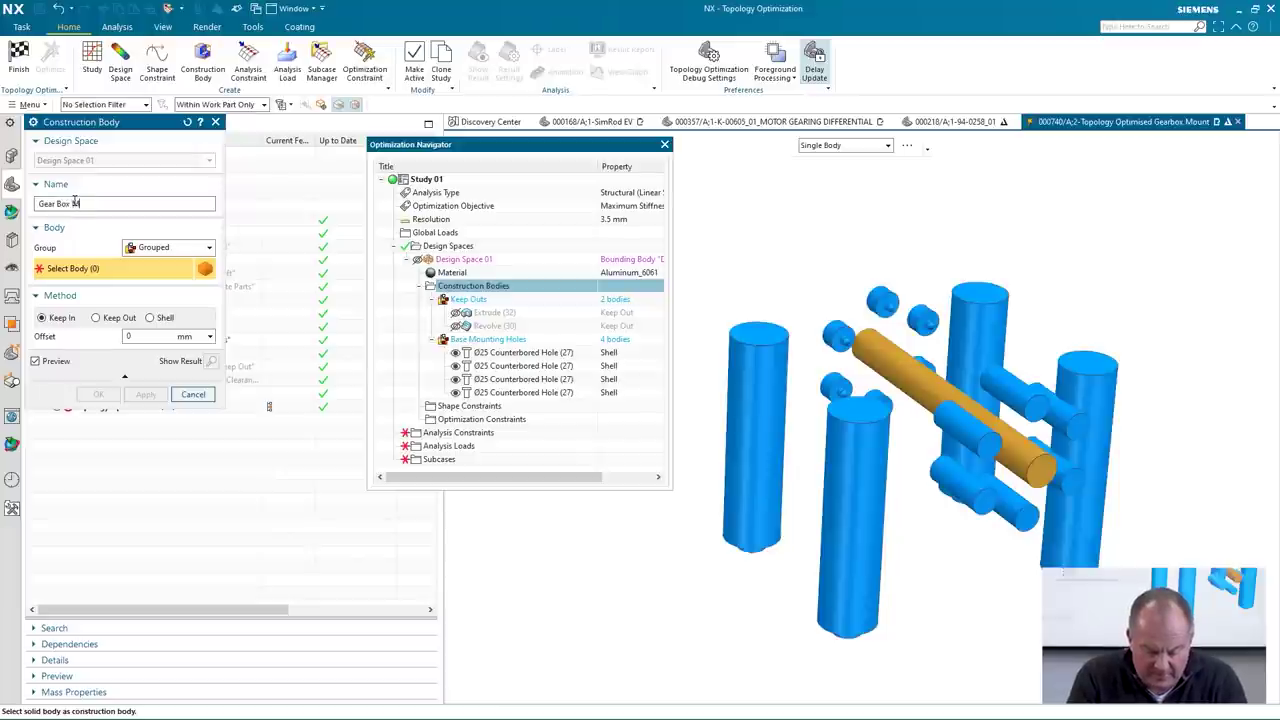
text(ounting Holes)
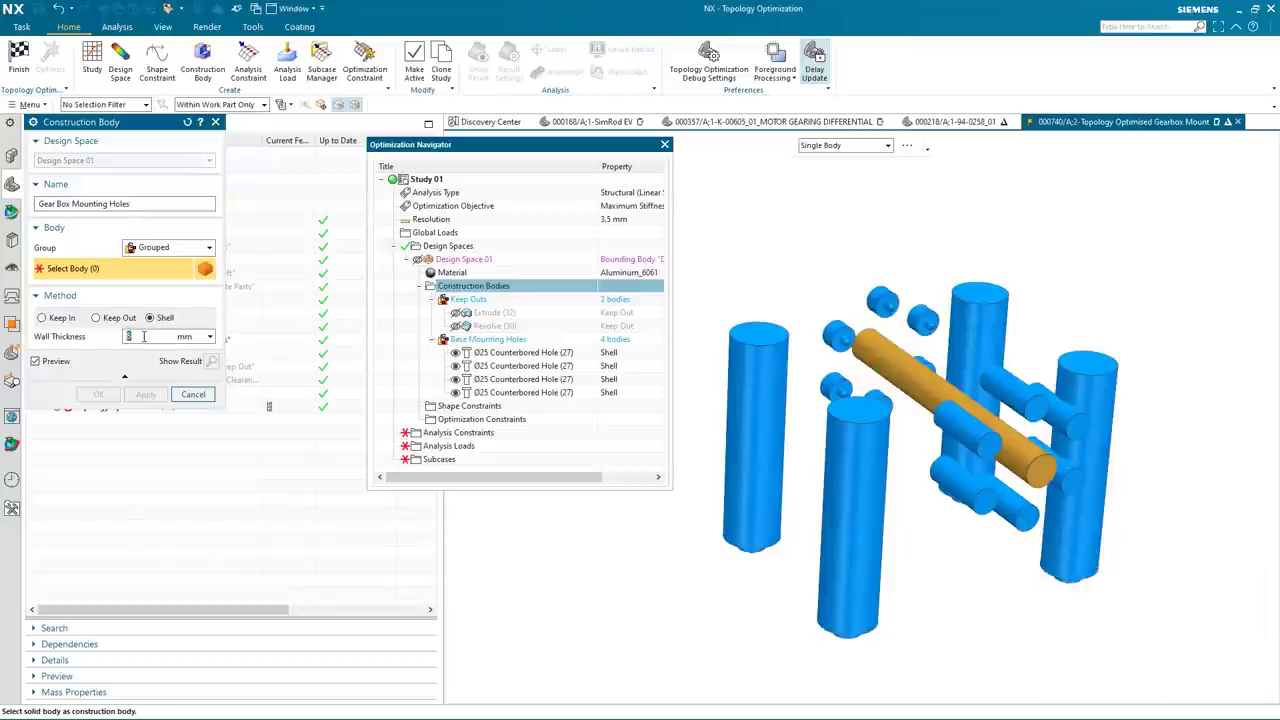
Select the twelve Ø8 gearbox mounting hole bodies, including those behind the shaft bar.
click(849, 321)
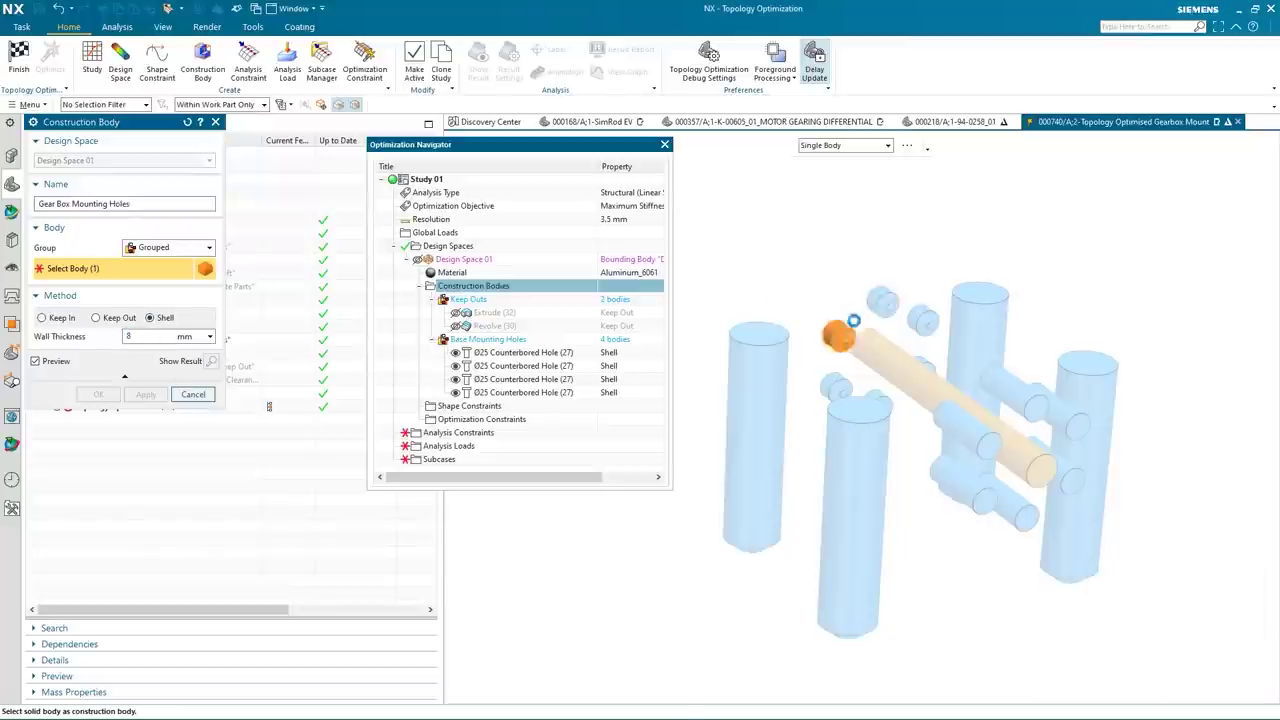
middle_drag(929, 357, 871, 344)
click(871, 344)
shift+middle_drag(991, 543, 980, 534)
click(980, 534)
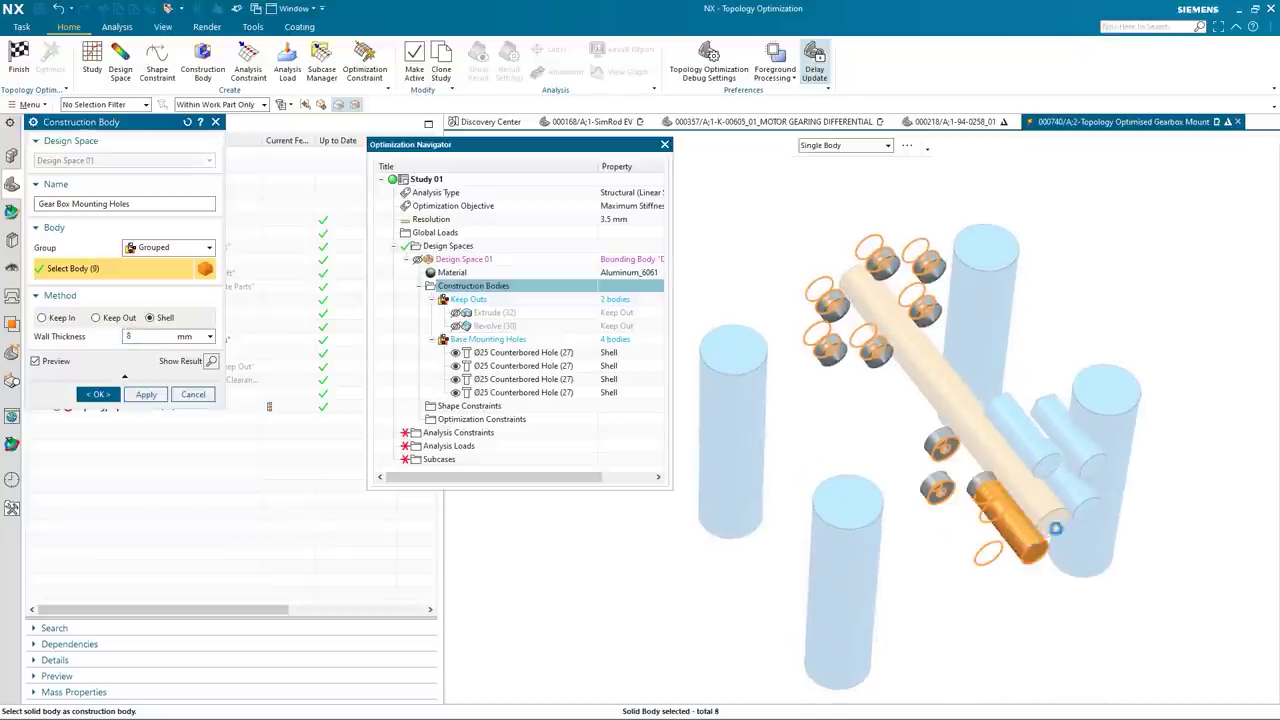
click(1057, 518)
click(1063, 491)
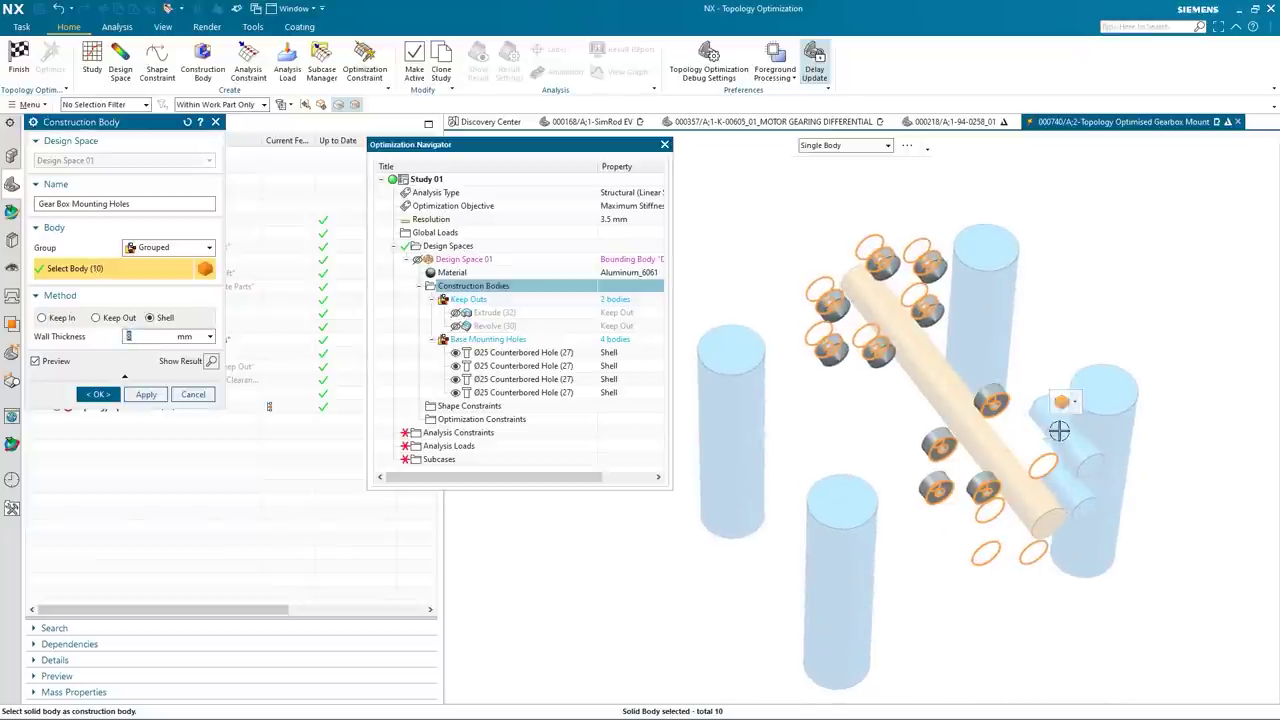
click(1070, 491)
middle_drag(508, 556, 466, 563)
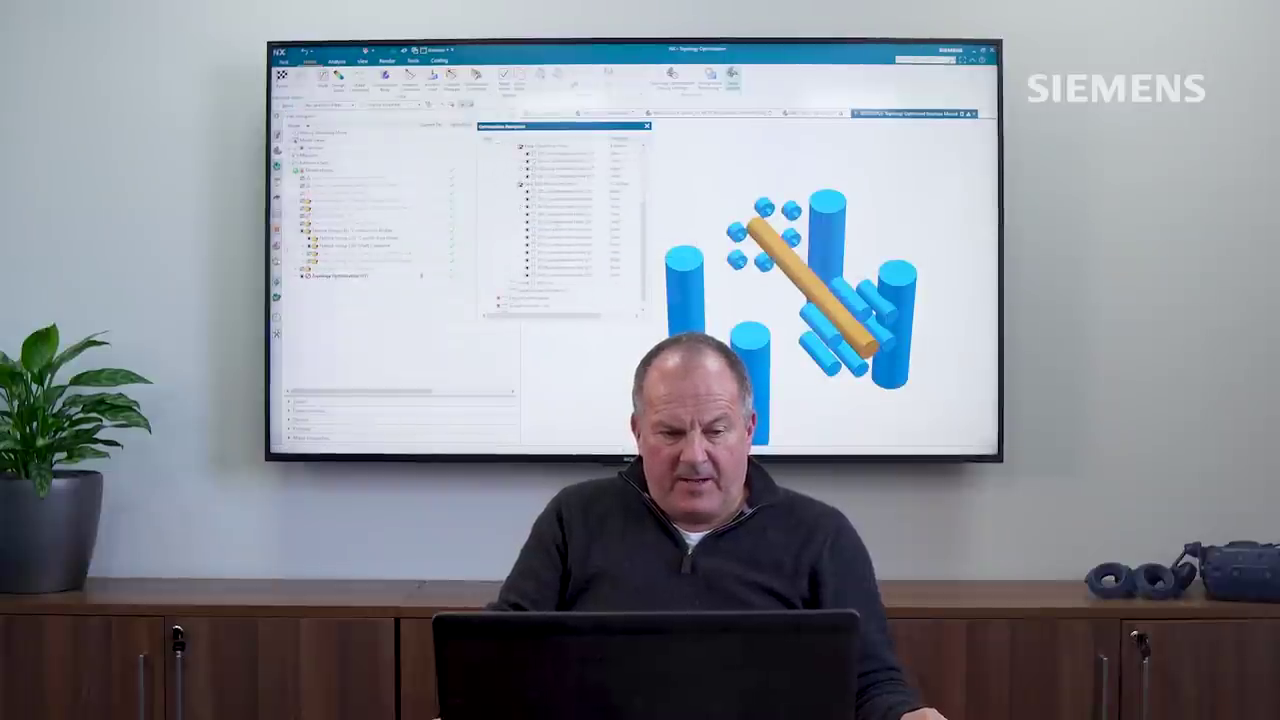
Define a separate keep-out body named Shaft Clearance, setting its offset and selecting the shaft.
right_click(508, 288)
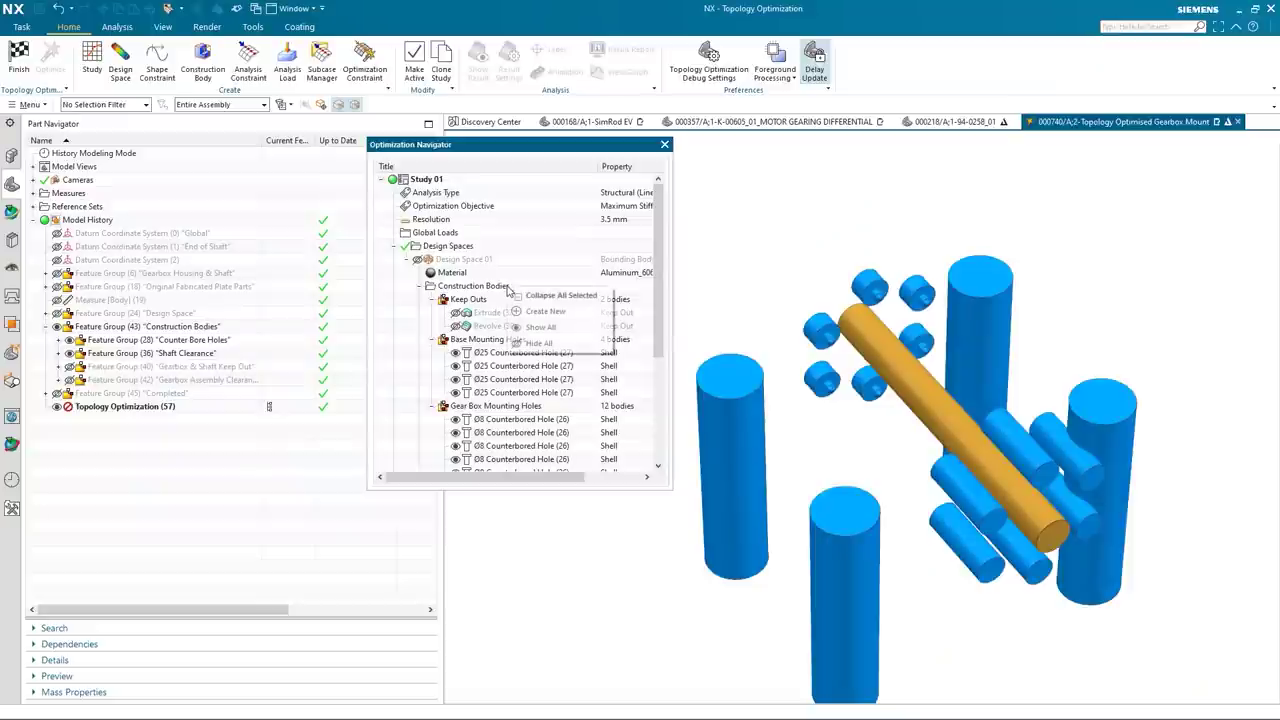
click(548, 311)
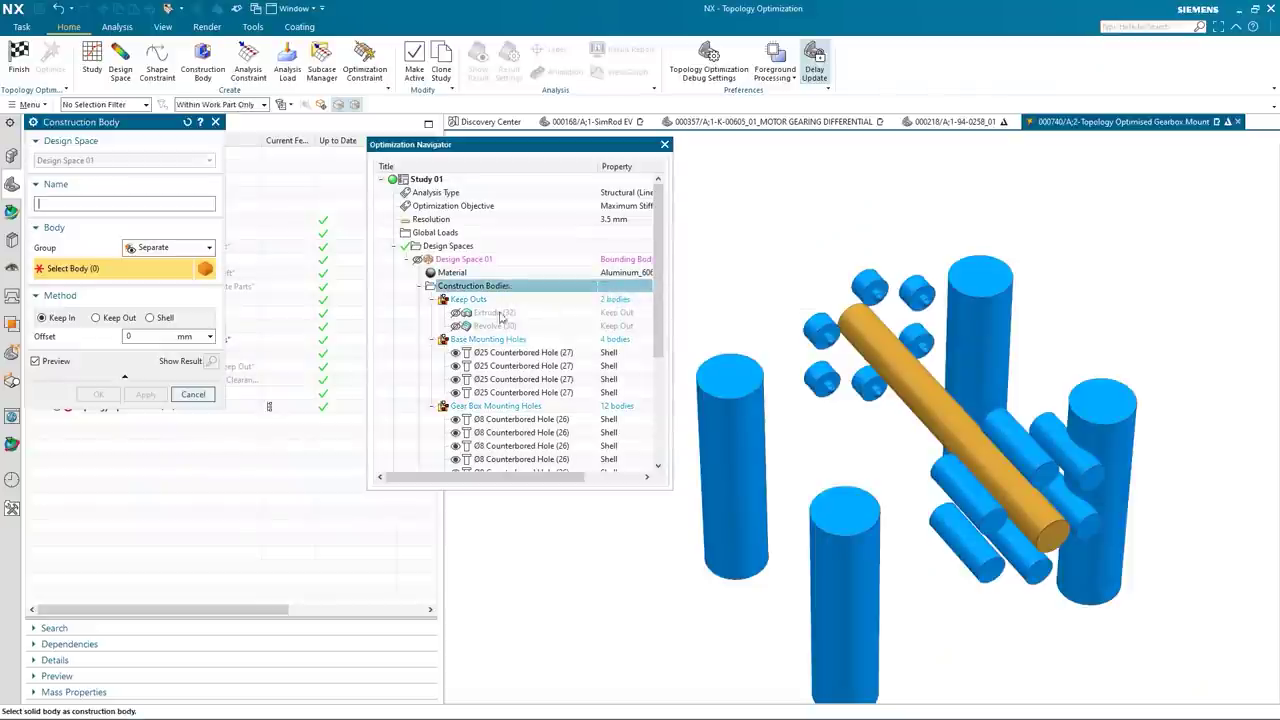
click(160, 252)
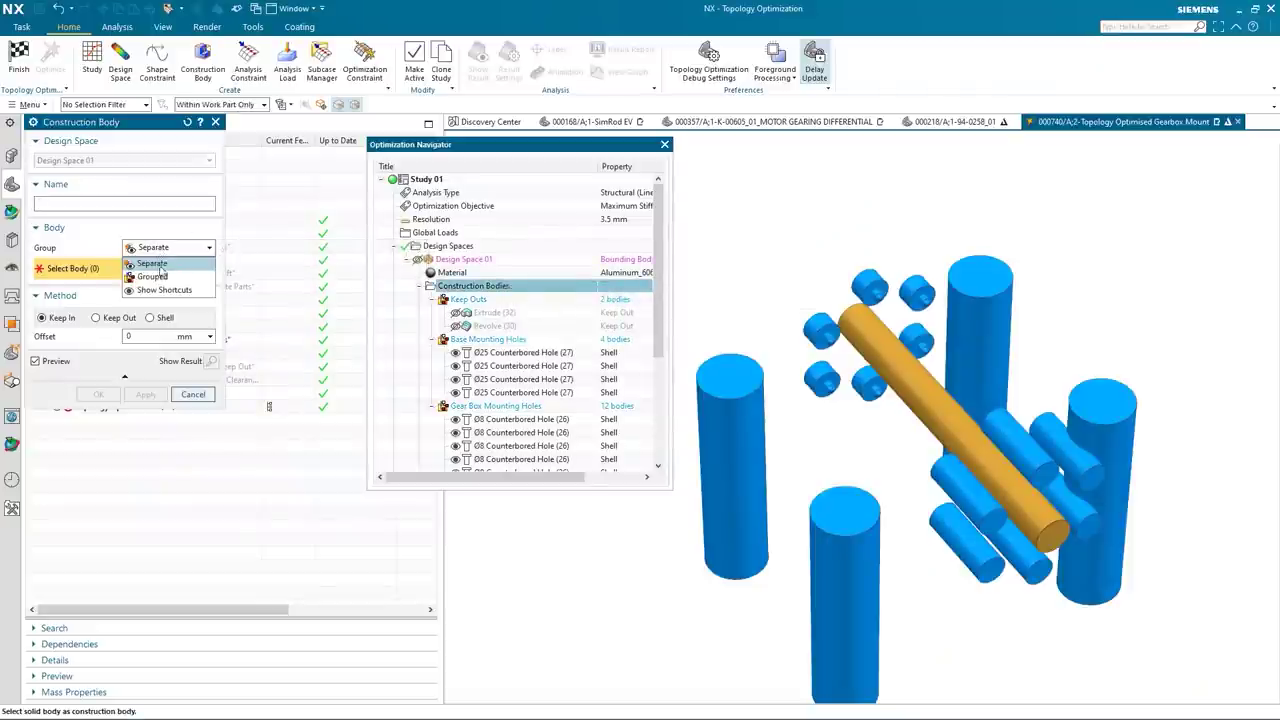
click(150, 259)
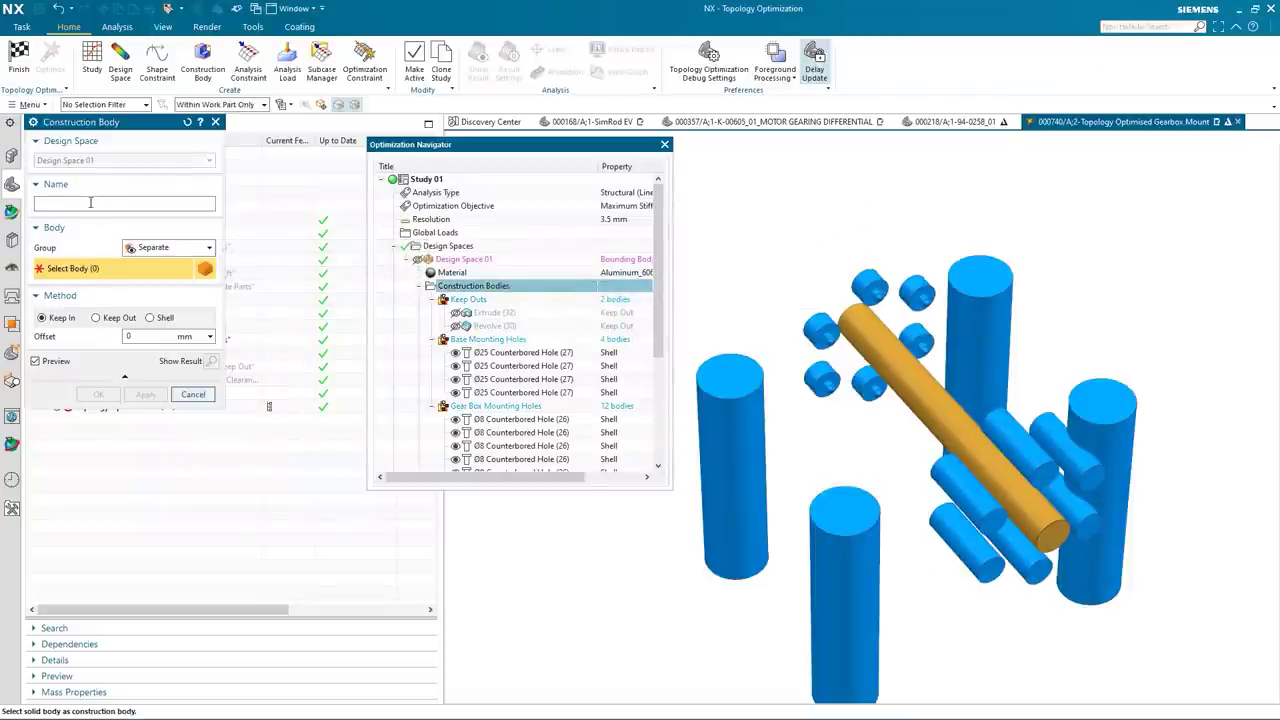
text(Shag)
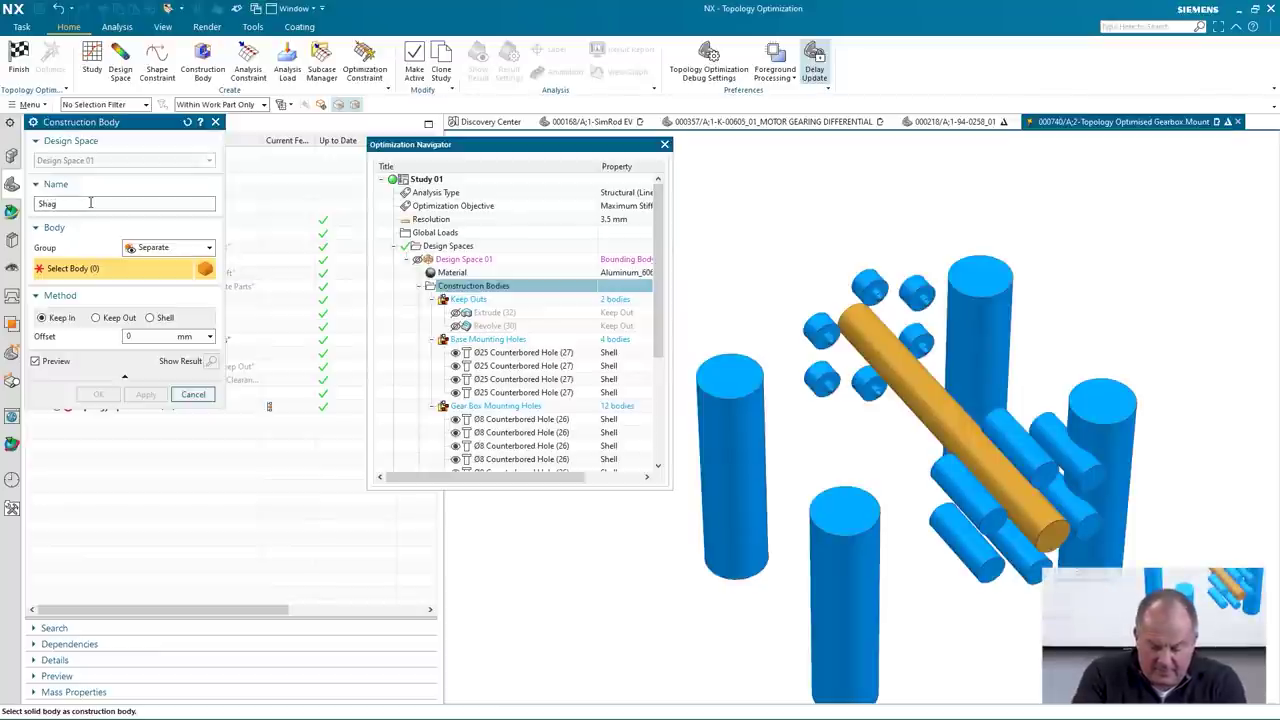
key(BackSpace)
text(ft Cle)
key(BackSpace)
key(BackSpace)
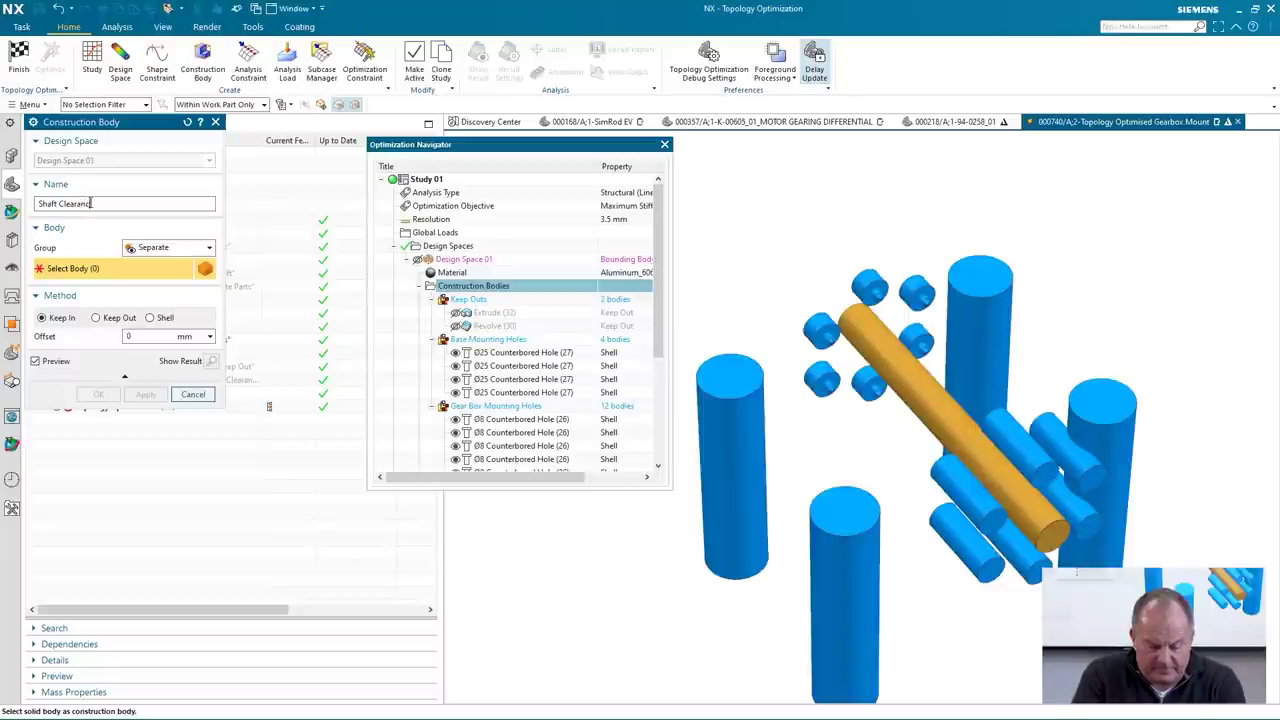
double_click(137, 336)
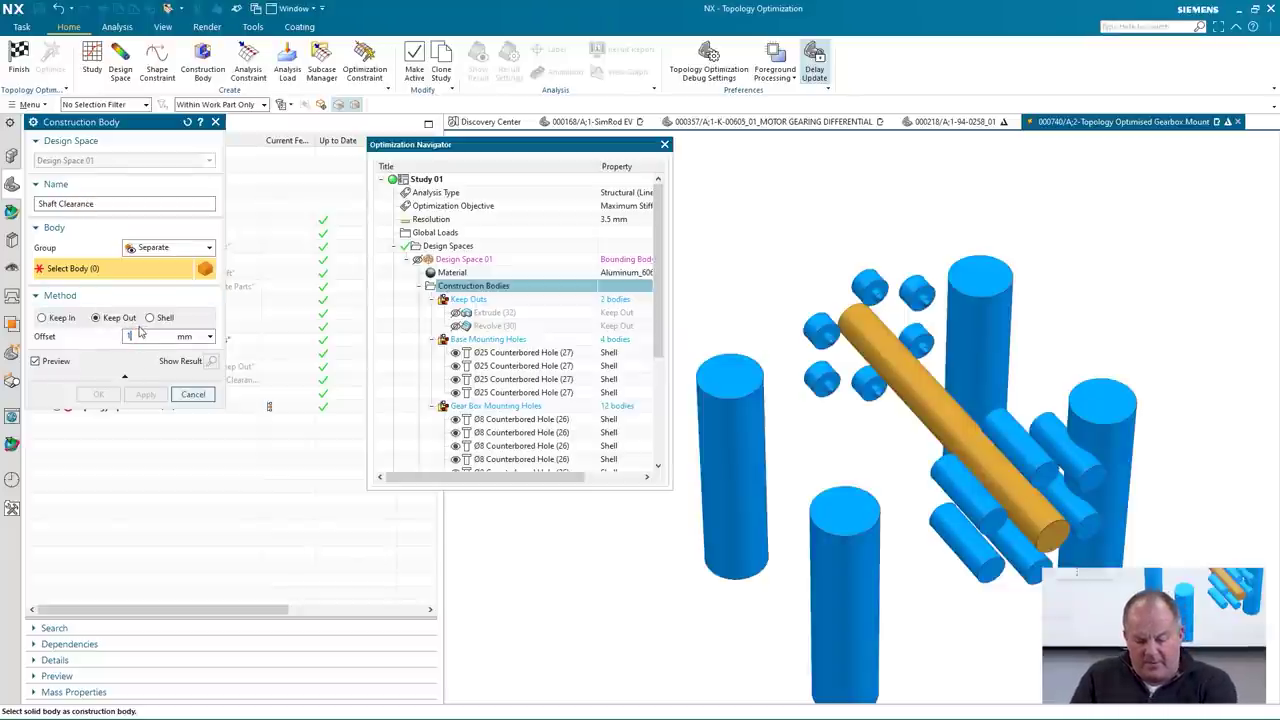
click(916, 381)
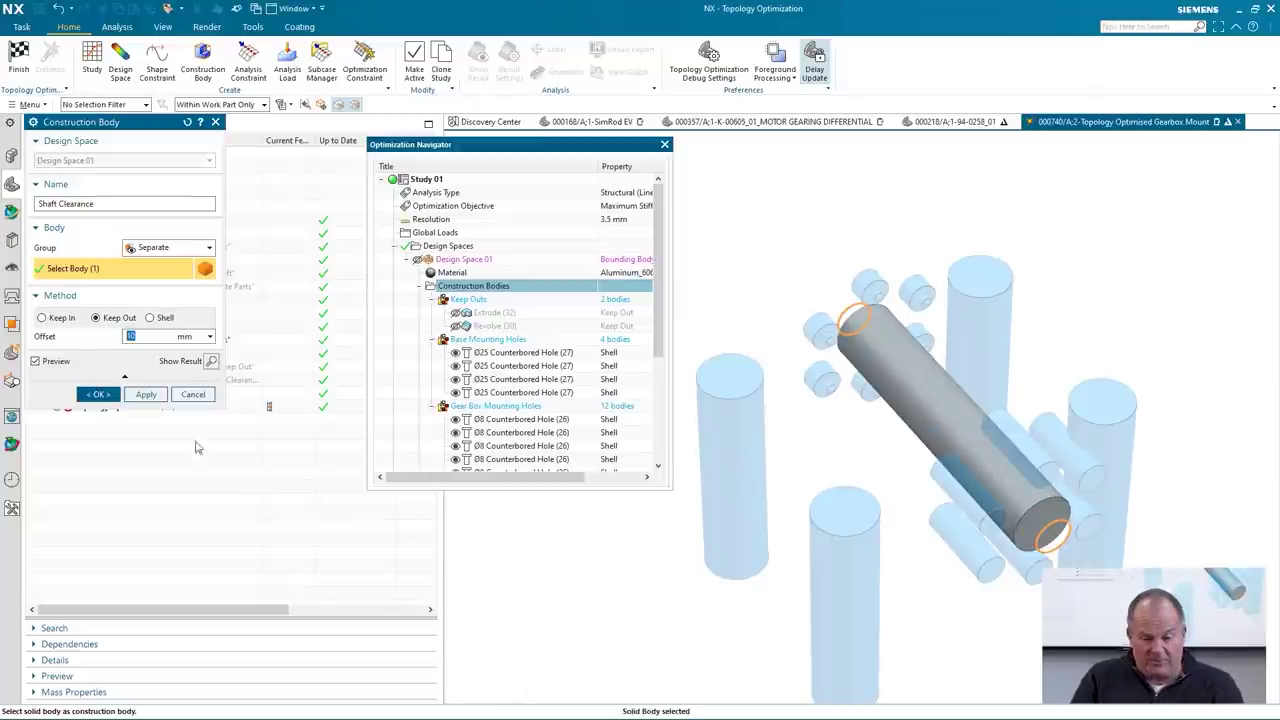
Confirm Shaft Clearance as a keep-out body and add the 2.75 kg Mass Target 01 constraint.
click(100, 394)
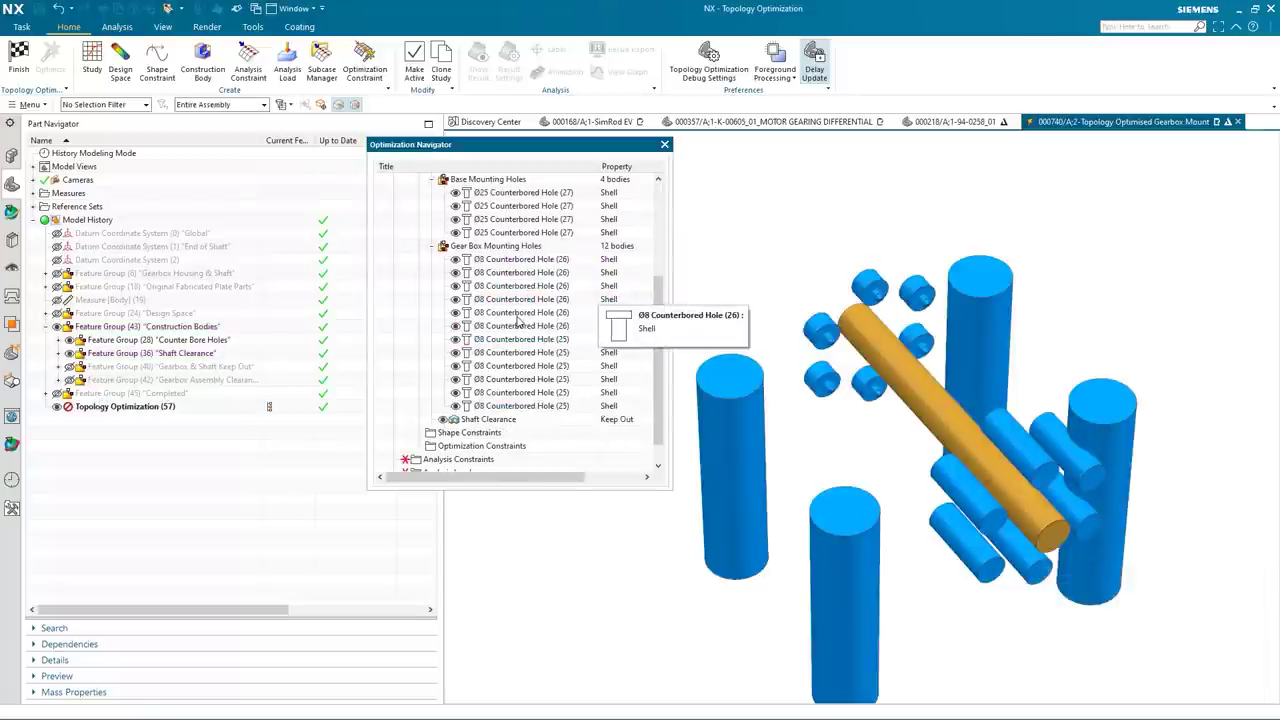
scroll(586, 400, down, 1)
scroll(578, 402, up, 3)
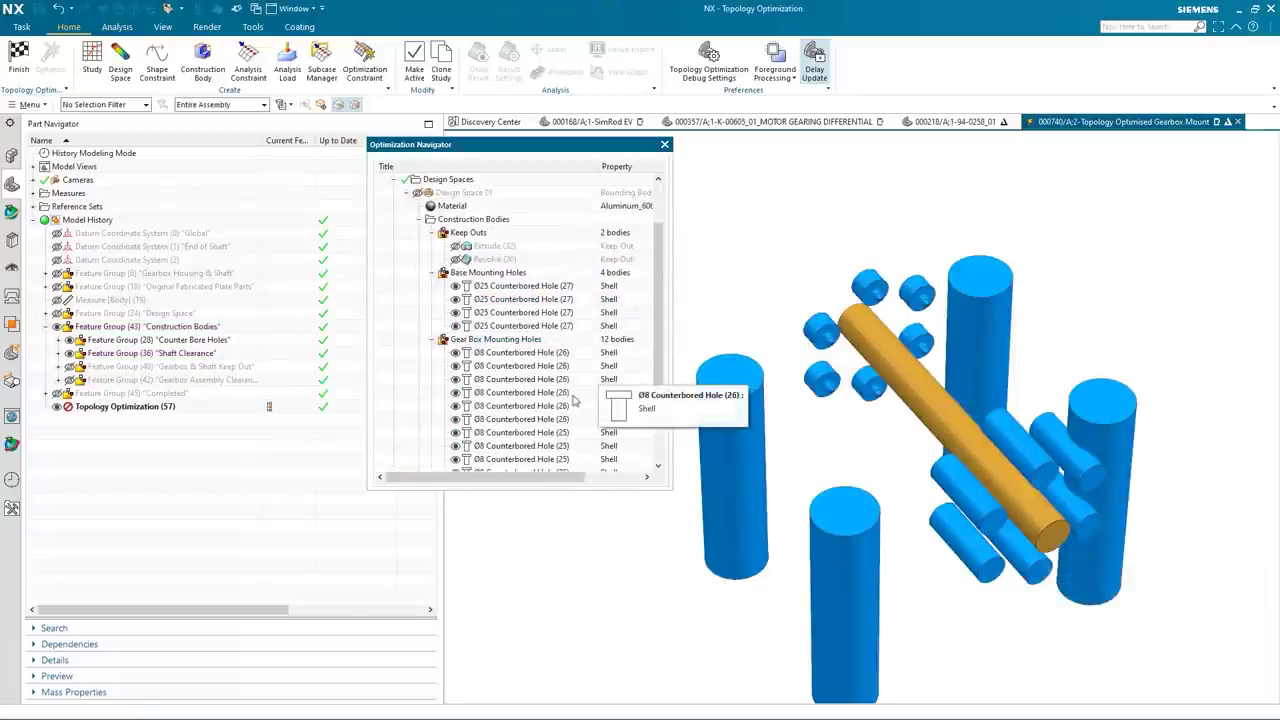
scroll(610, 420, down, 3)
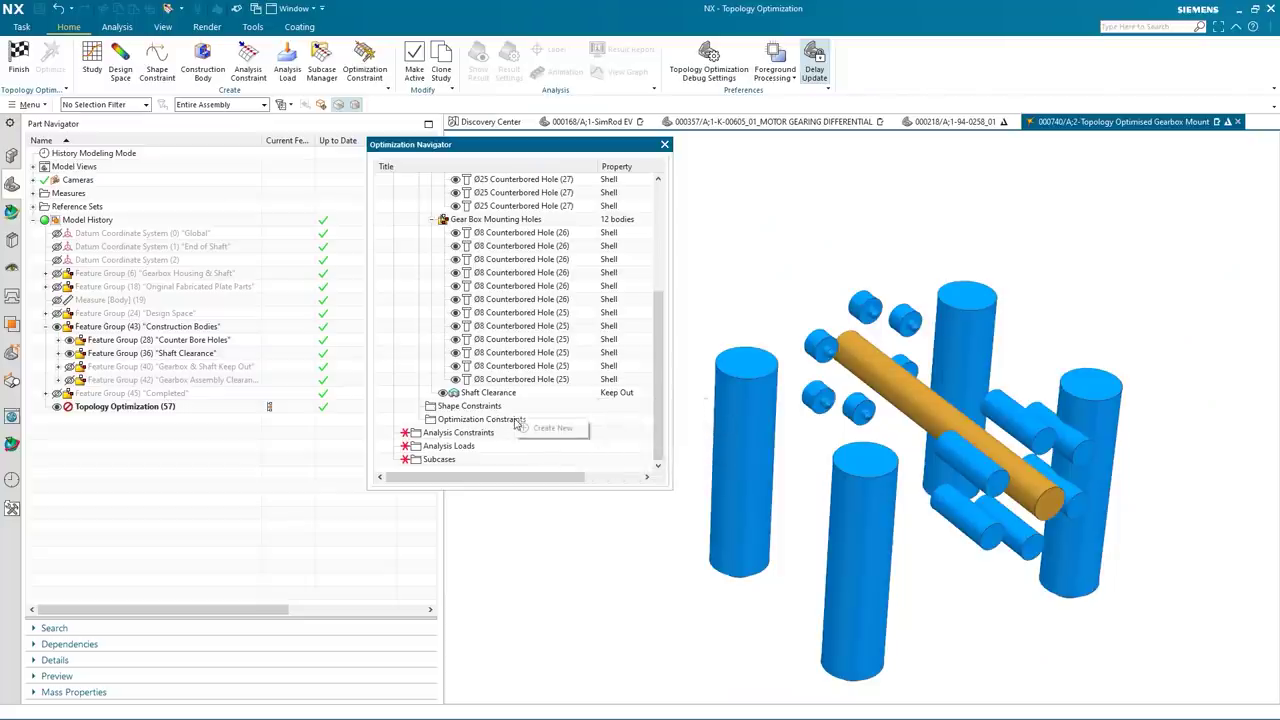
right_click(520, 420)
click(550, 428)
text(2)
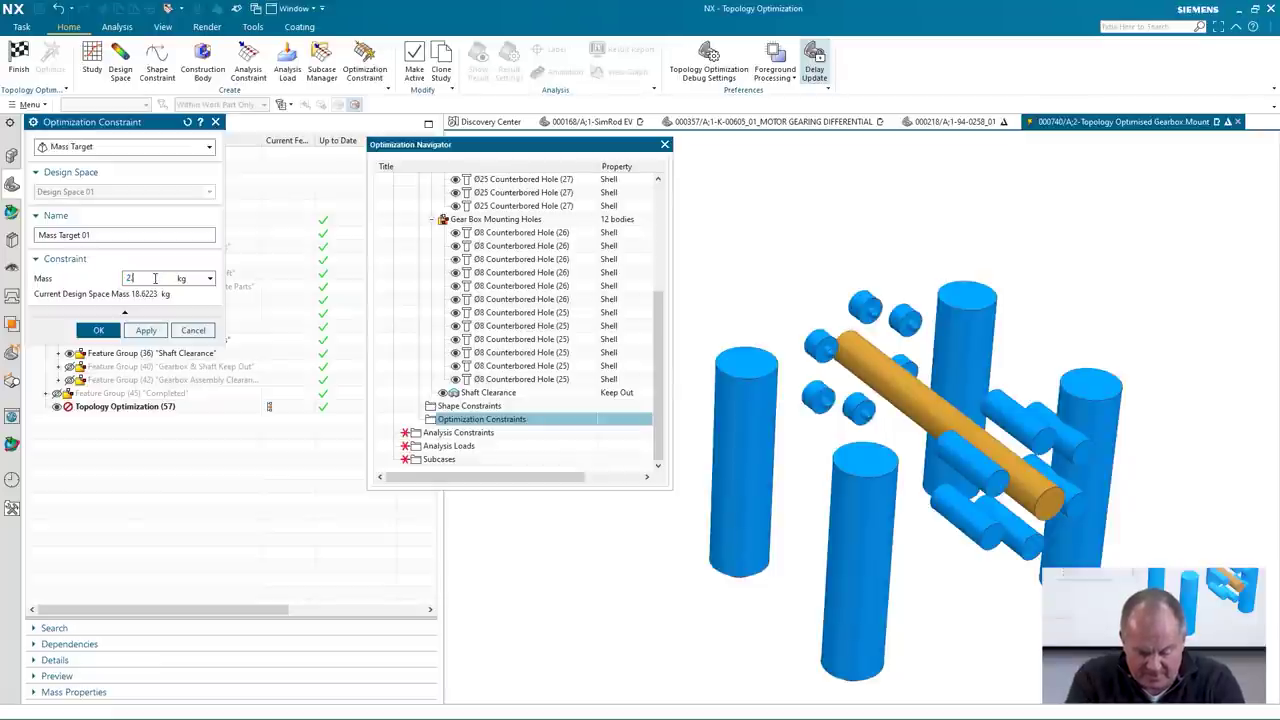
text(.75)
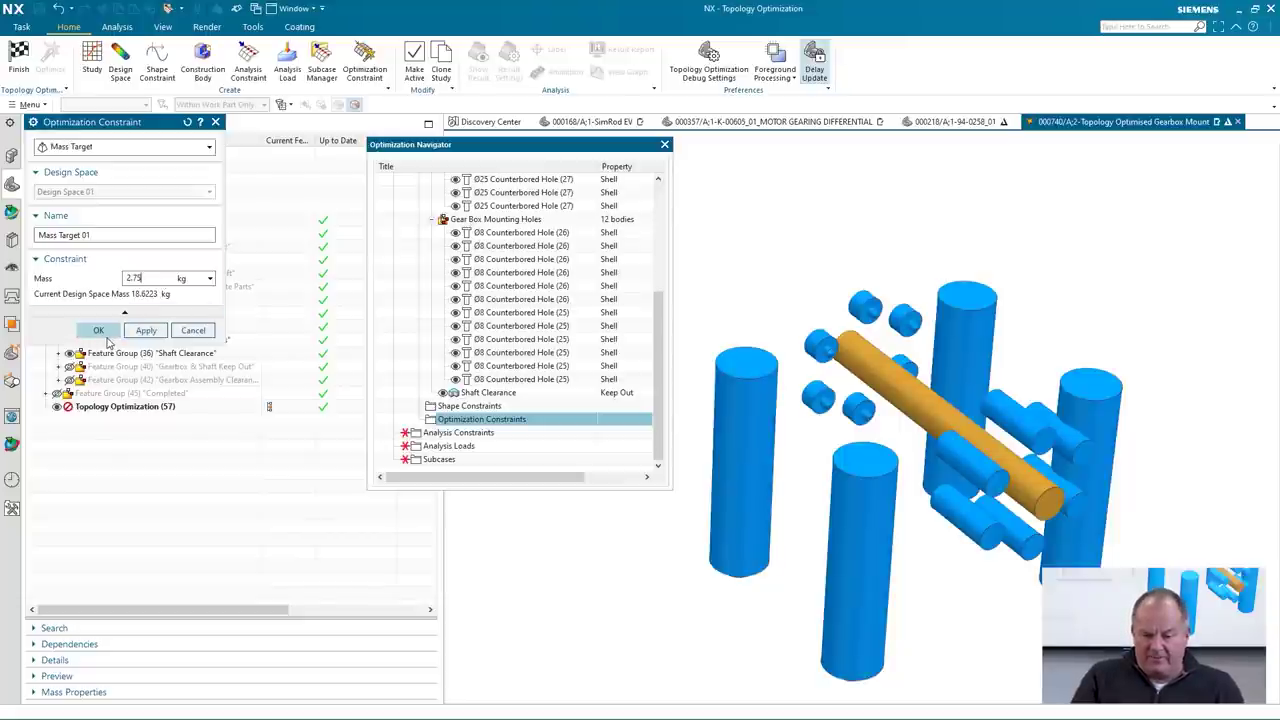
click(100, 331)
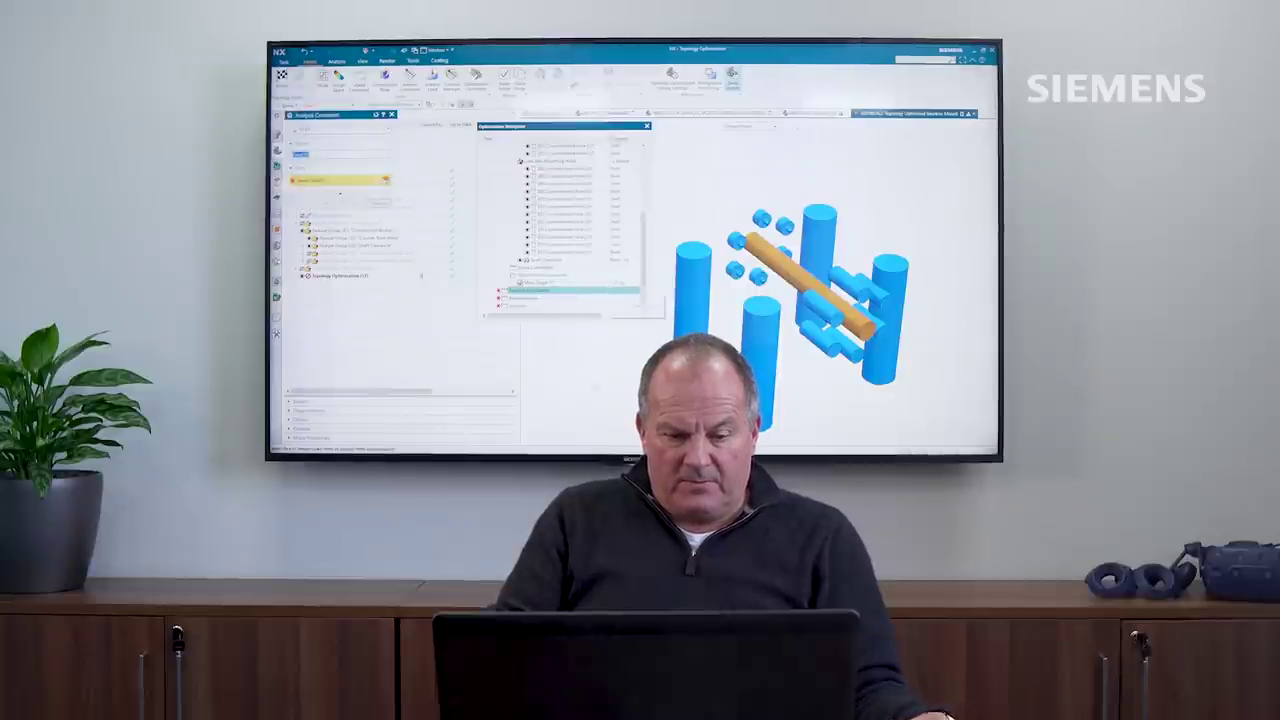
Orbit the model and select the left and middle cylinder bottom faces for Fixed 01.
mouse_move(600, 380)
middle_down()
mouse_move(622, 396)
mouse_move(640, 380)
middle_up()
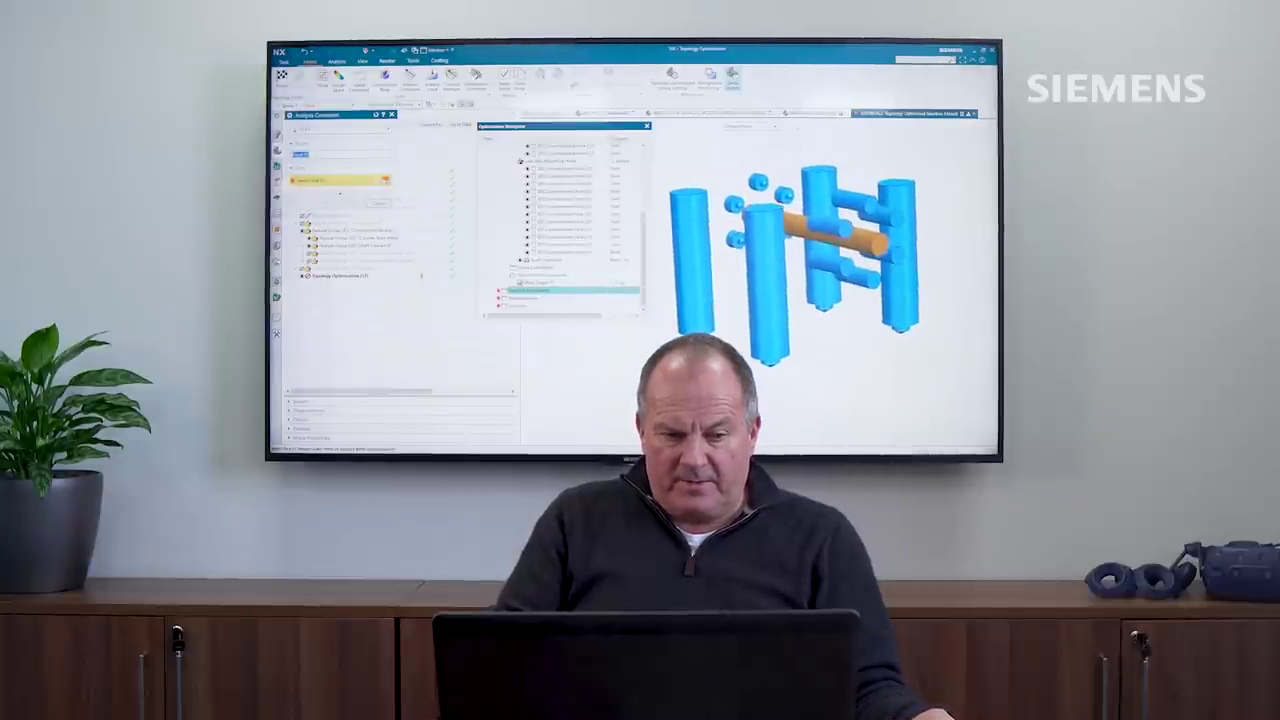
middle_drag(640, 380, 665, 370)
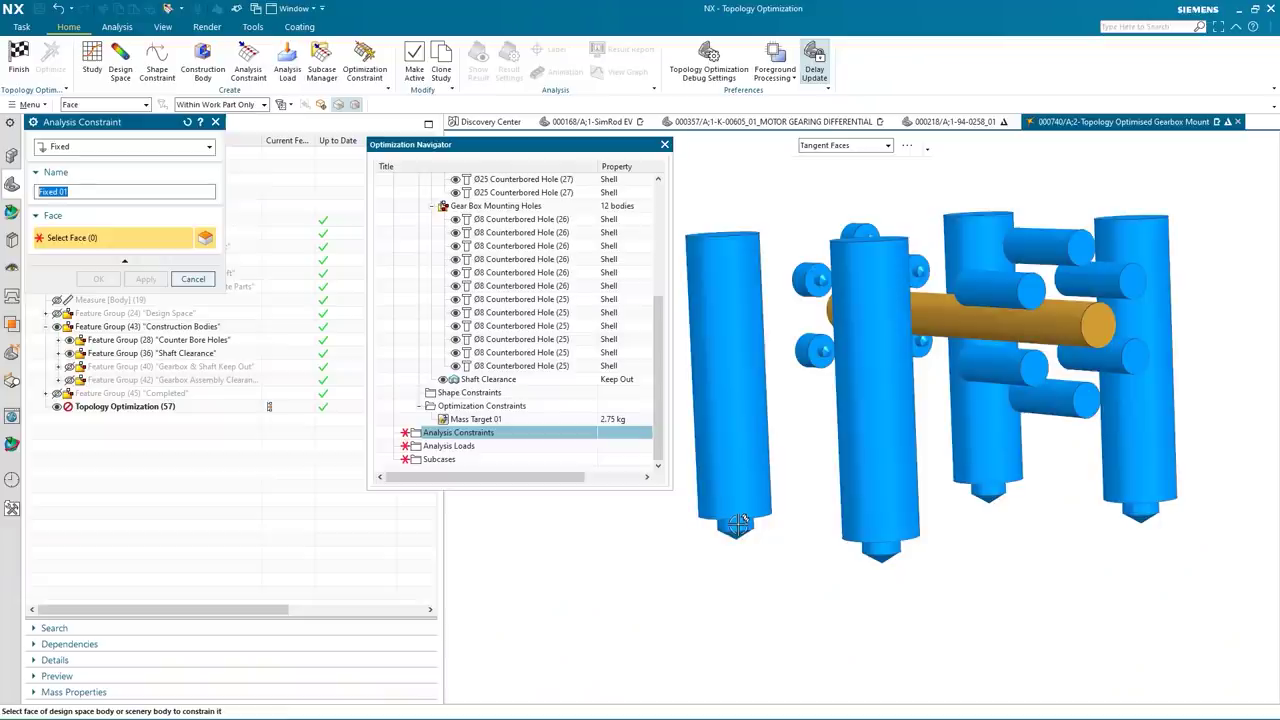
click(737, 522)
click(879, 546)
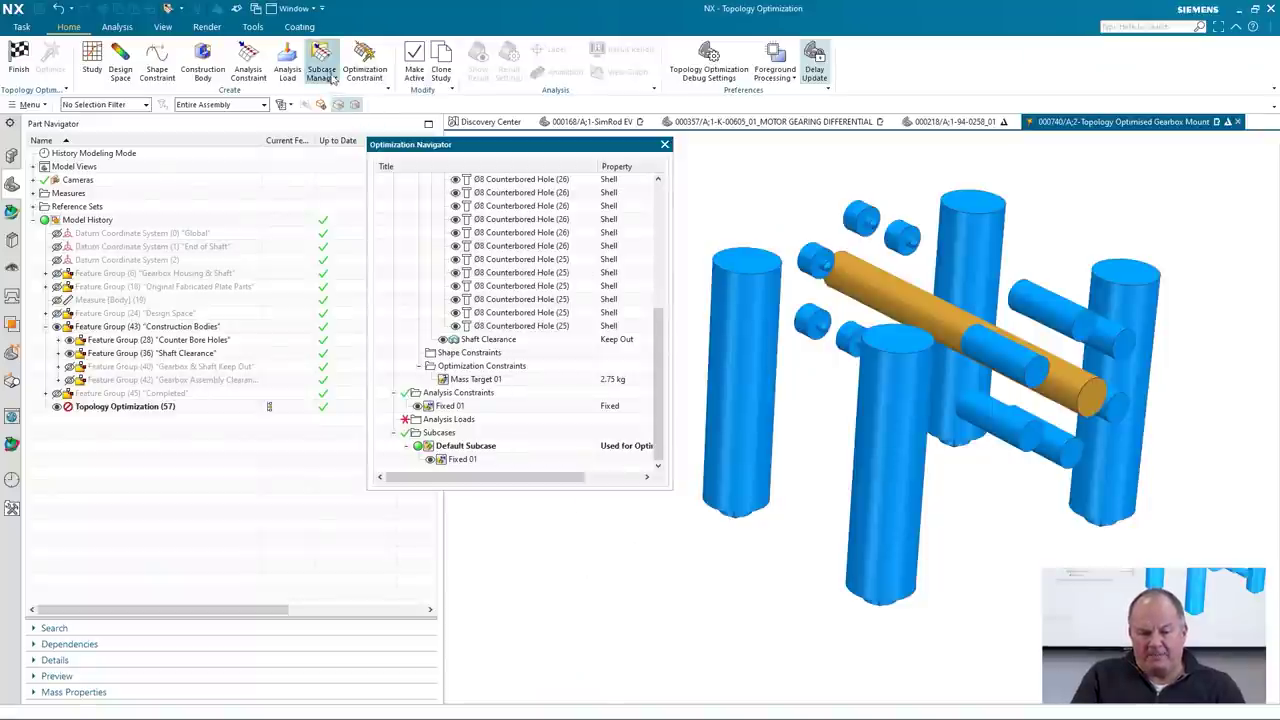
Add new subcases in the Subcase Manager and copy Fixed 01 into Subcases 2 and 3.
click(327, 76)
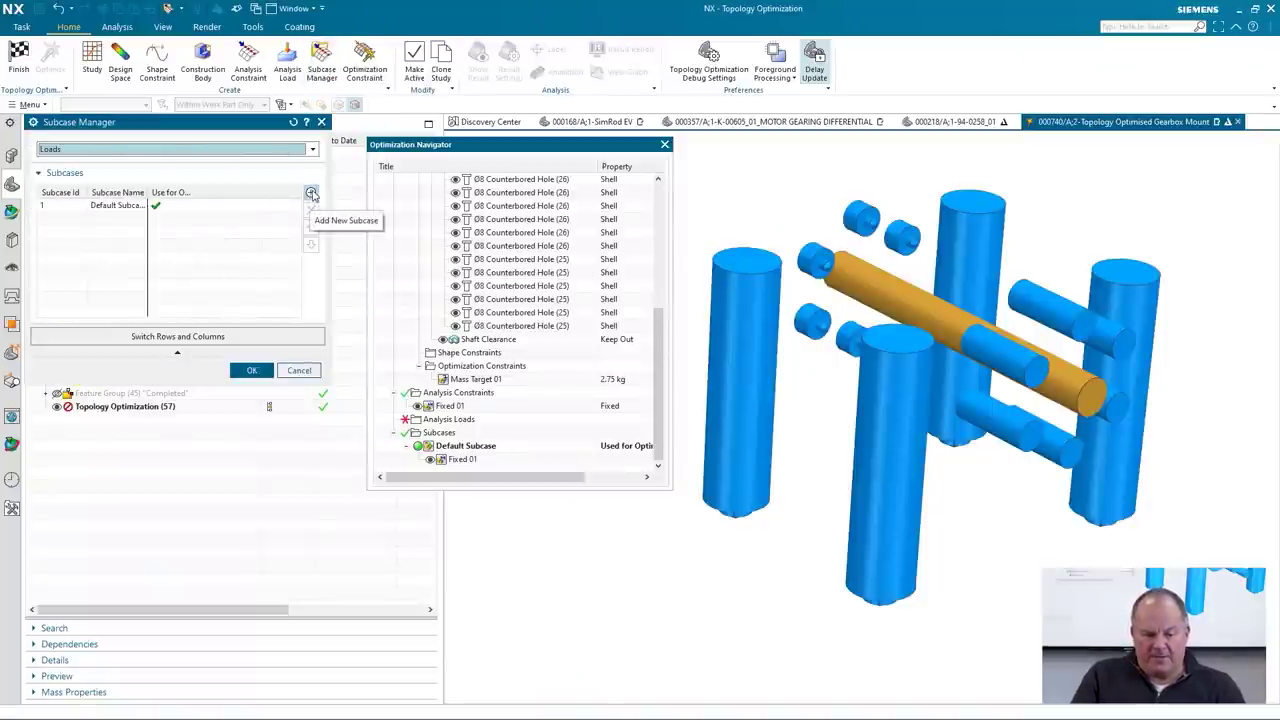
click(311, 193)
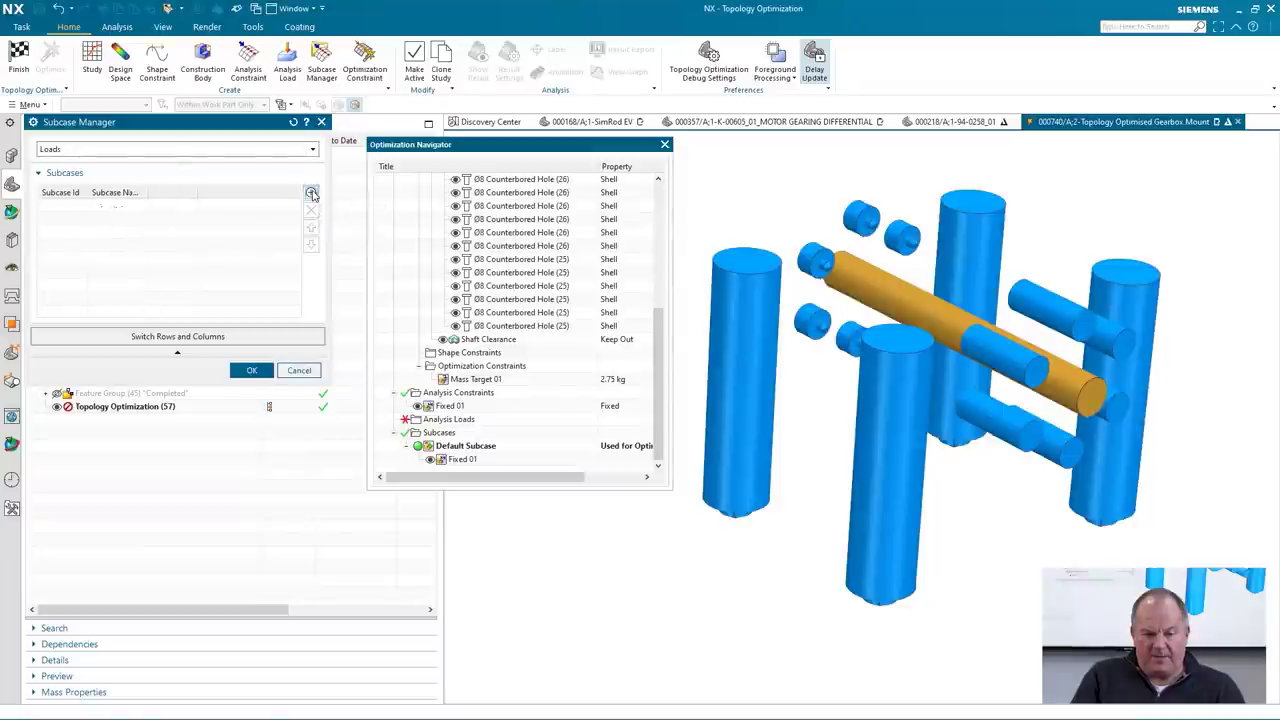
click(253, 370)
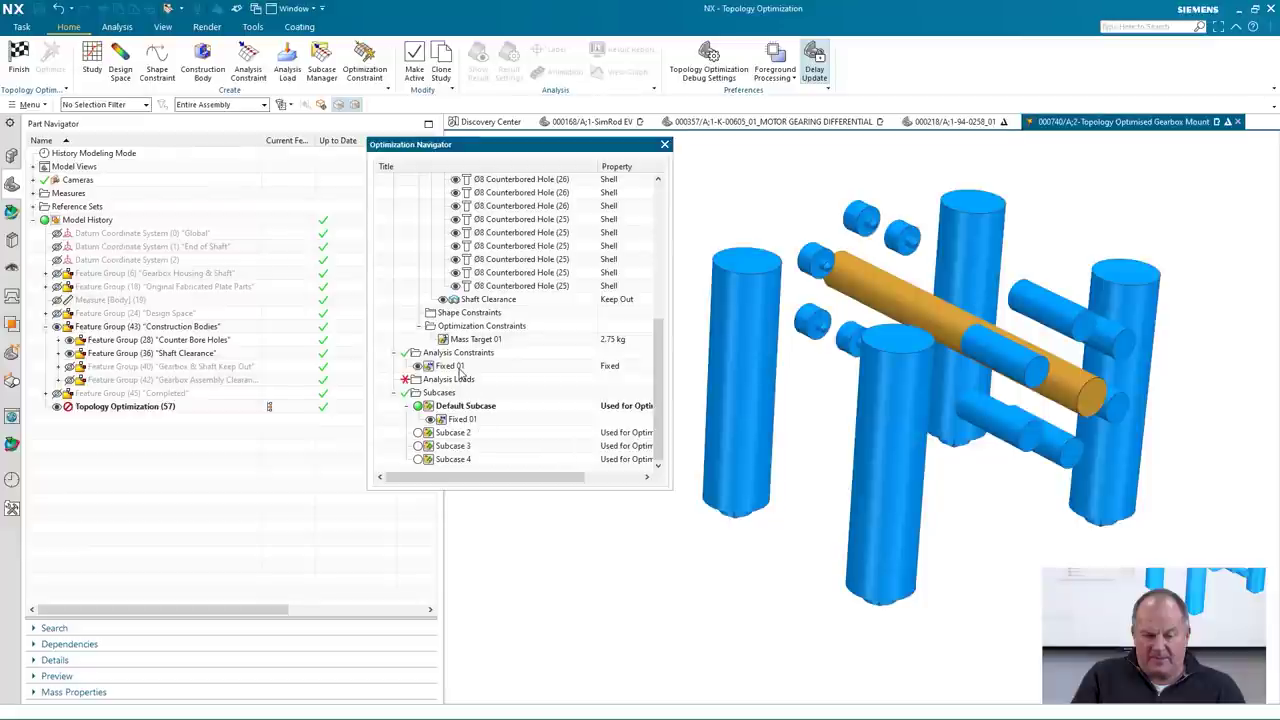
drag(462, 368, 453, 432)
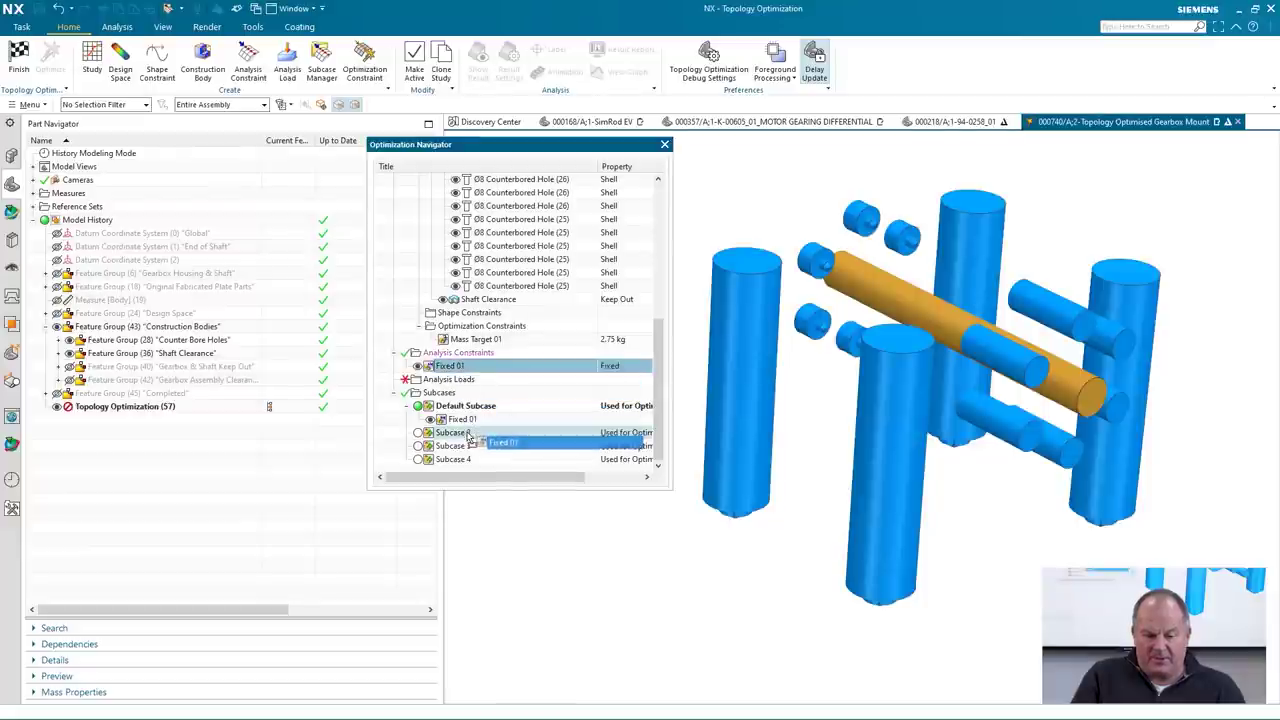
drag(452, 368, 453, 459)
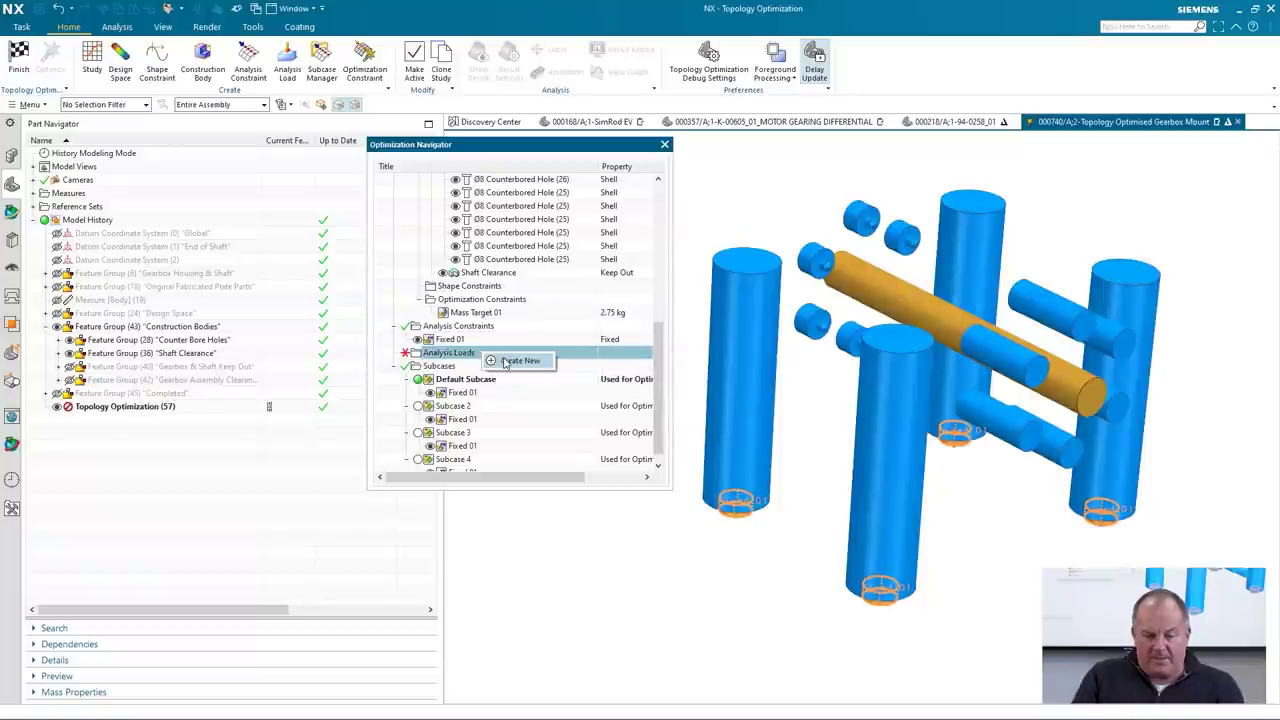
Apply 1000 N forces to the first small mounting-cylinder faces.
click(518, 361)
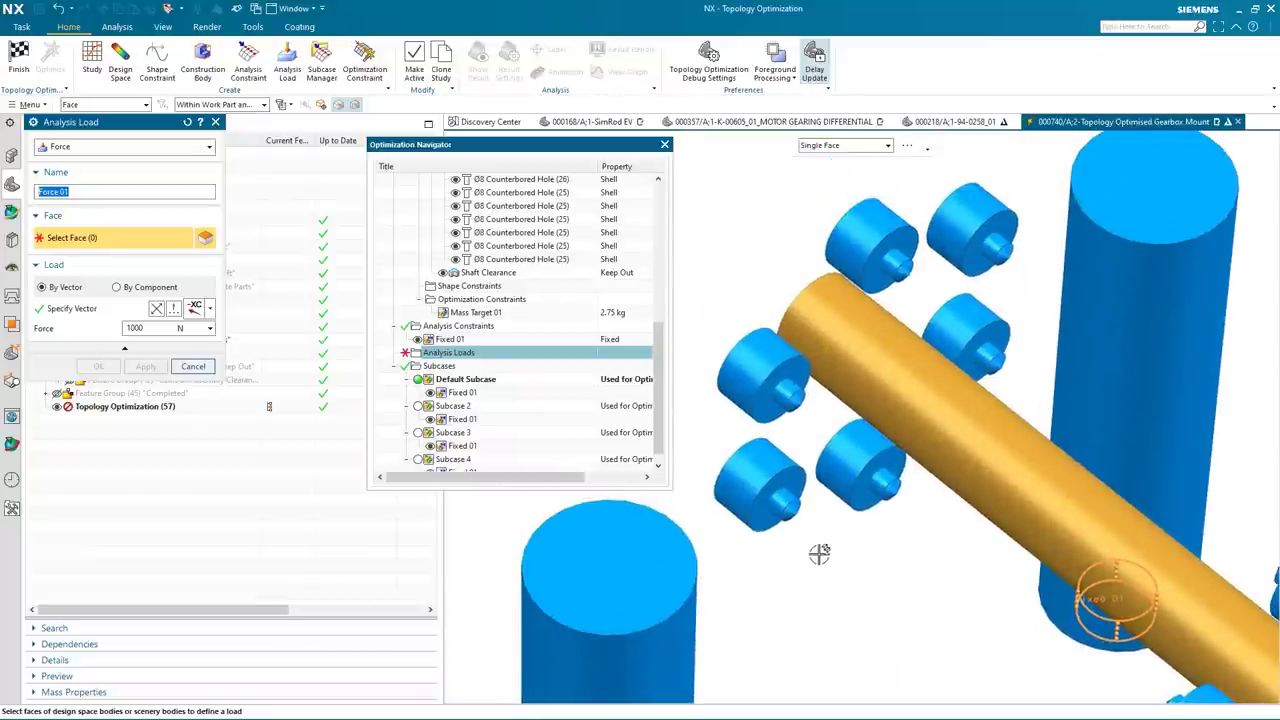
click(787, 500)
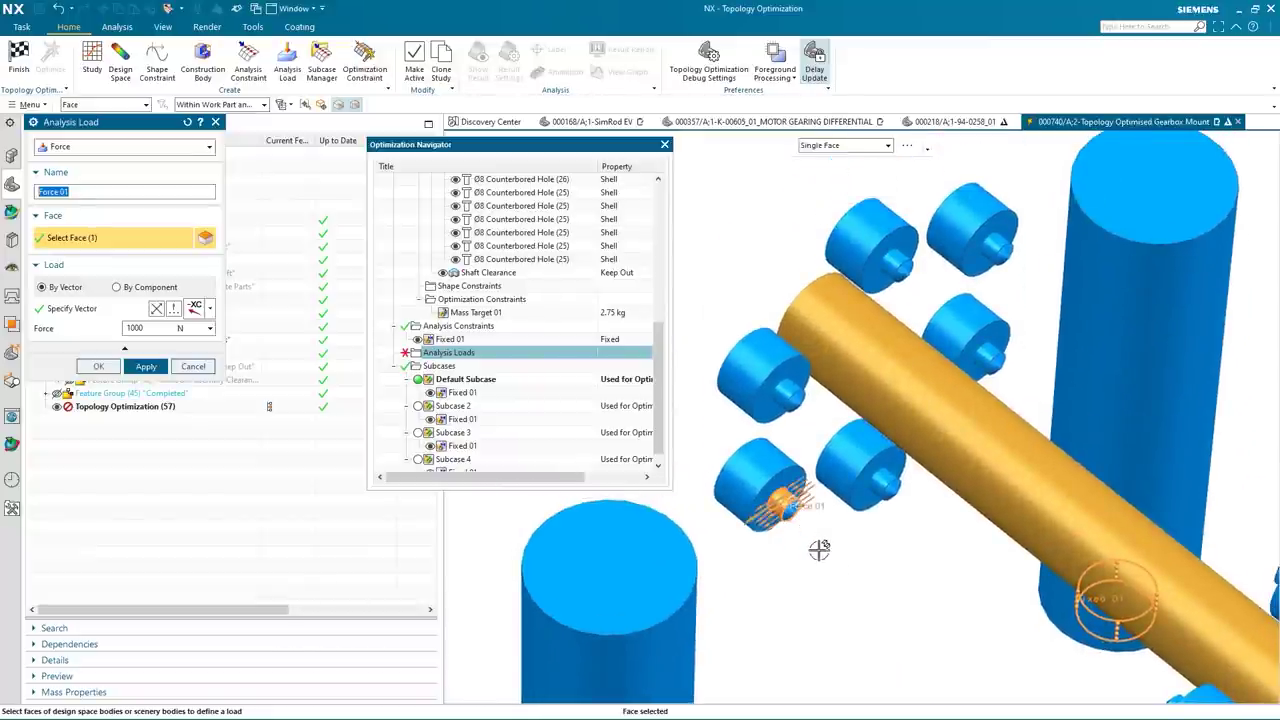
middle_click(819, 548)
click(878, 482)
middle_click(1015, 375)
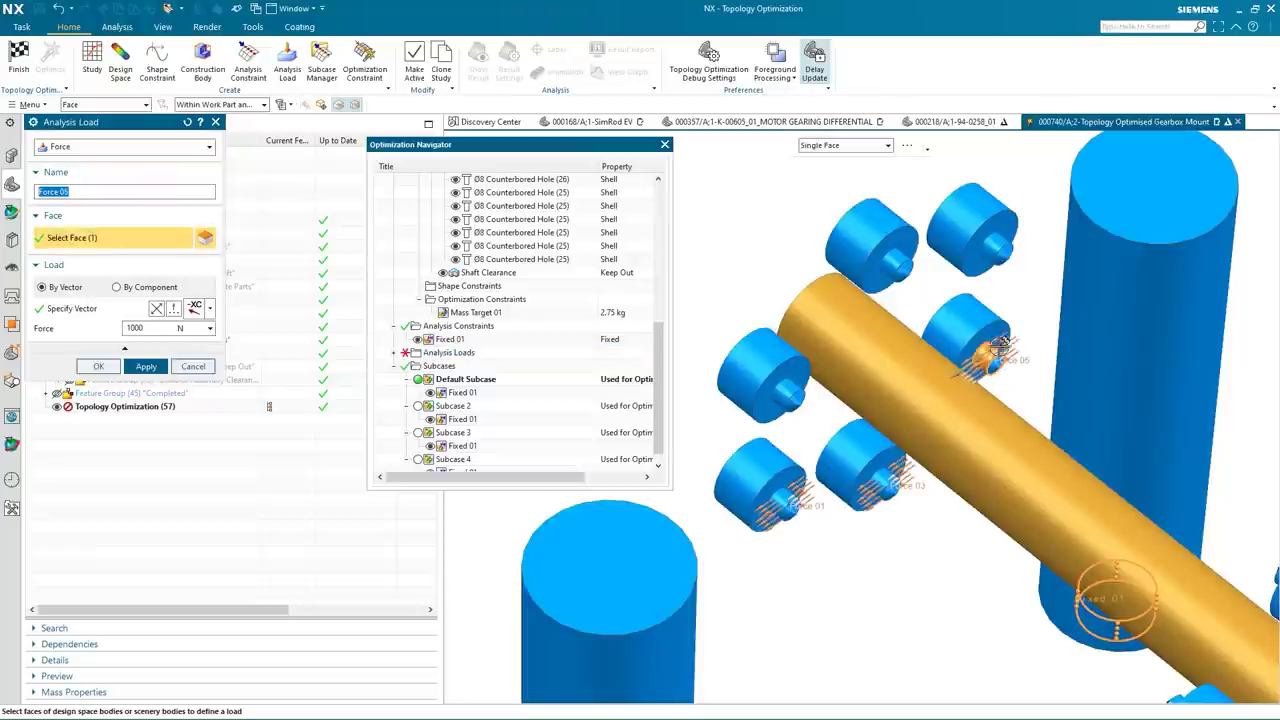
click(1000, 335)
middle_click(1000, 250)
click(998, 253)
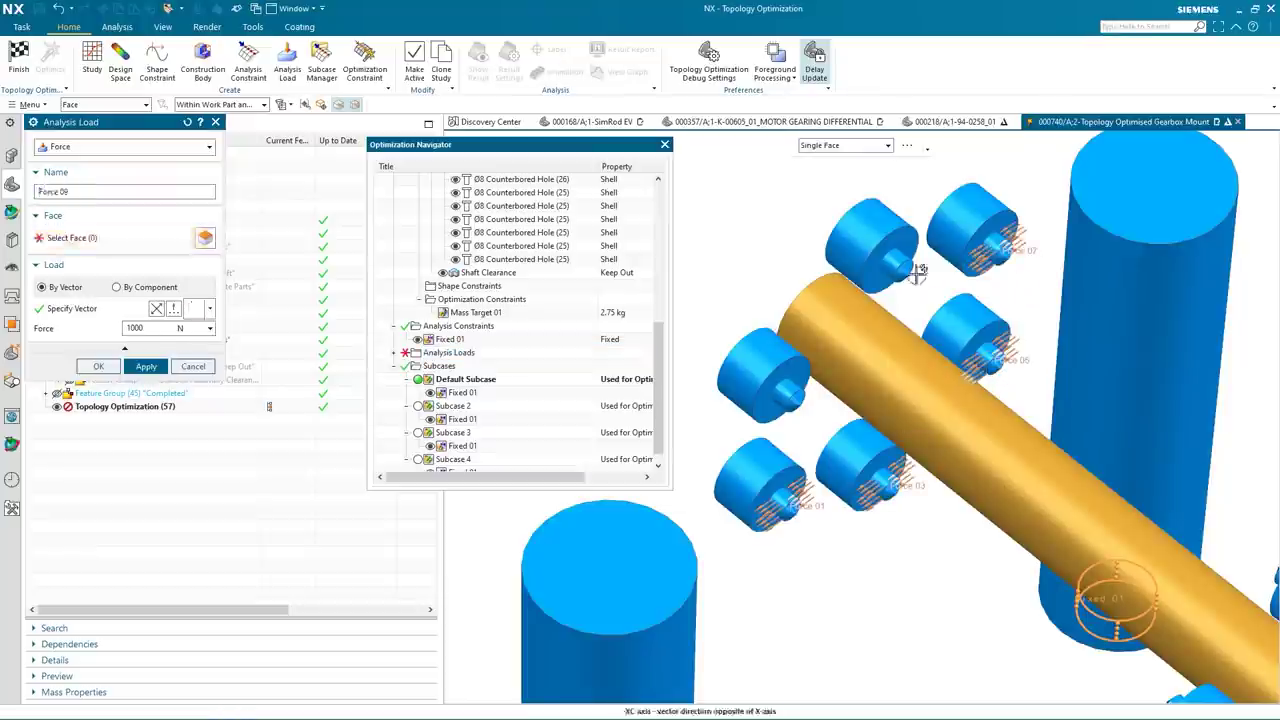
middle_click(960, 262)
Orbit the model and apply further 1000 N forces to the remaining cylinder faces.
click(905, 265)
middle_click(850, 320)
click(789, 392)
middle_click(789, 392)
mouse_move(789, 392)
middle_down()
mouse_move(1022, 438)
mouse_move(900, 360)
middle_up()
click(935, 408)
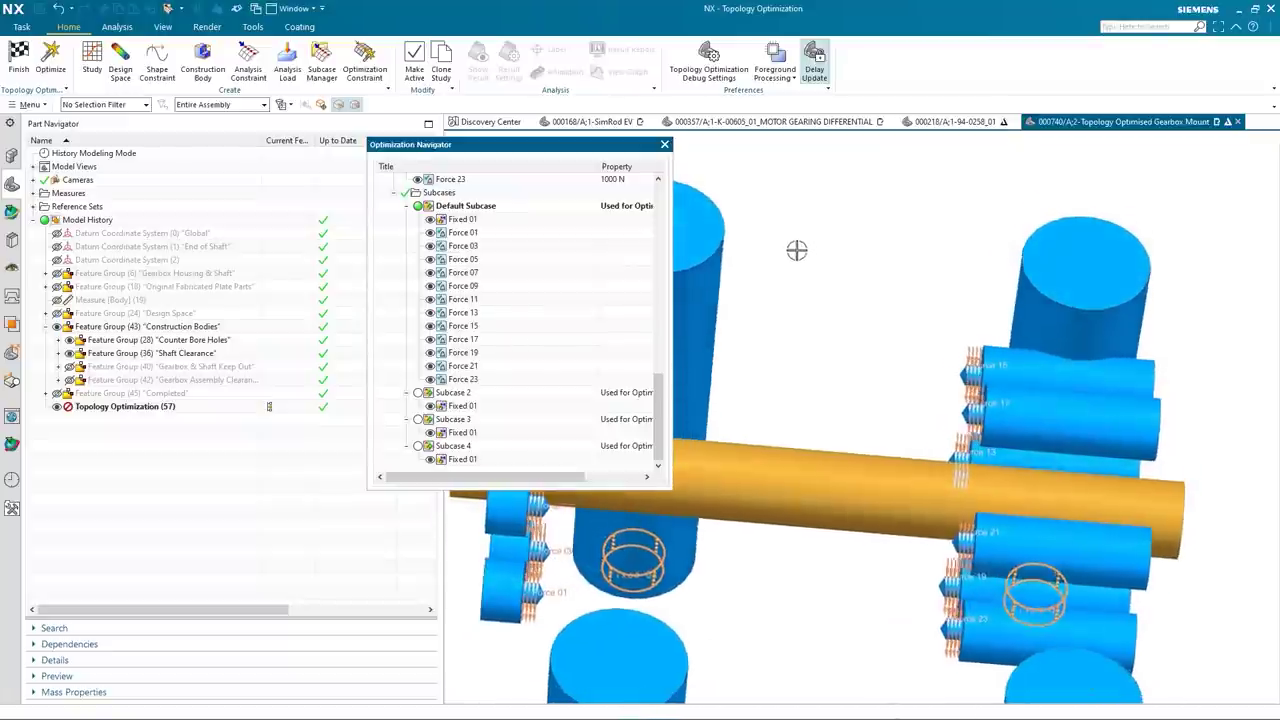
middle_drag(796, 250, 841, 221)
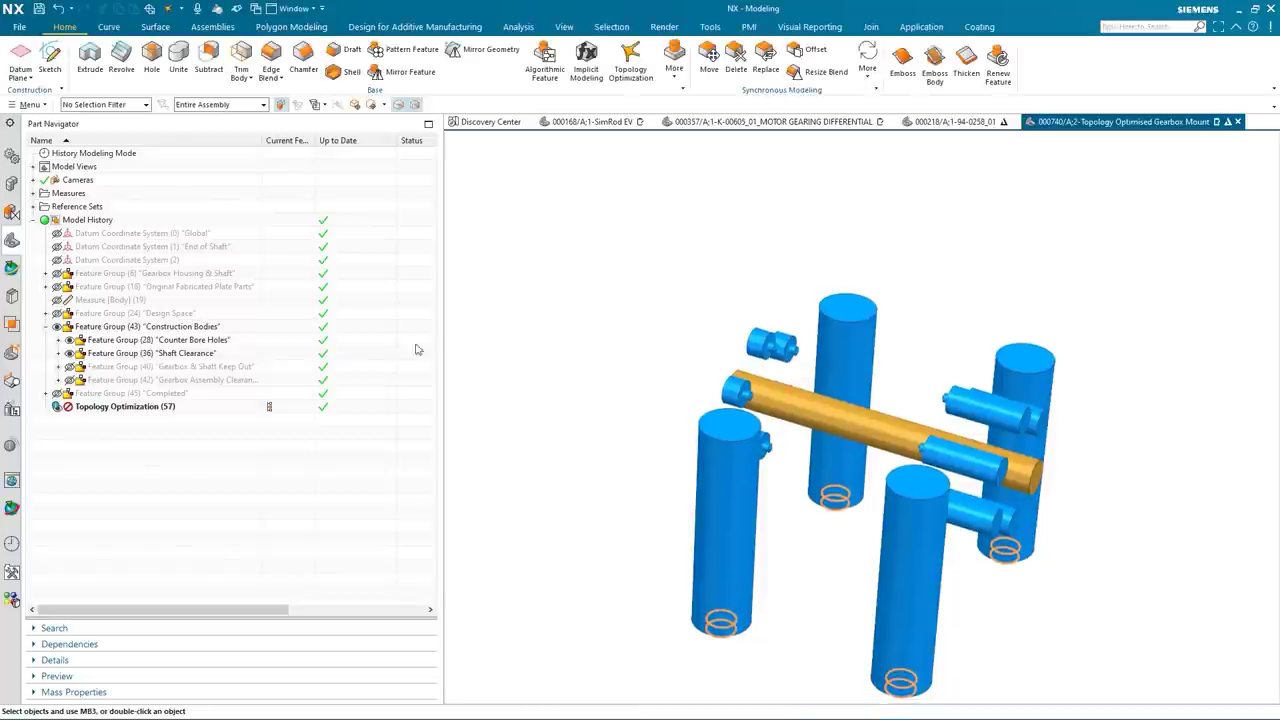
Hide Feature Group (43) construction bodies and show the optimised gearbox mount feature group.
click(56, 330)
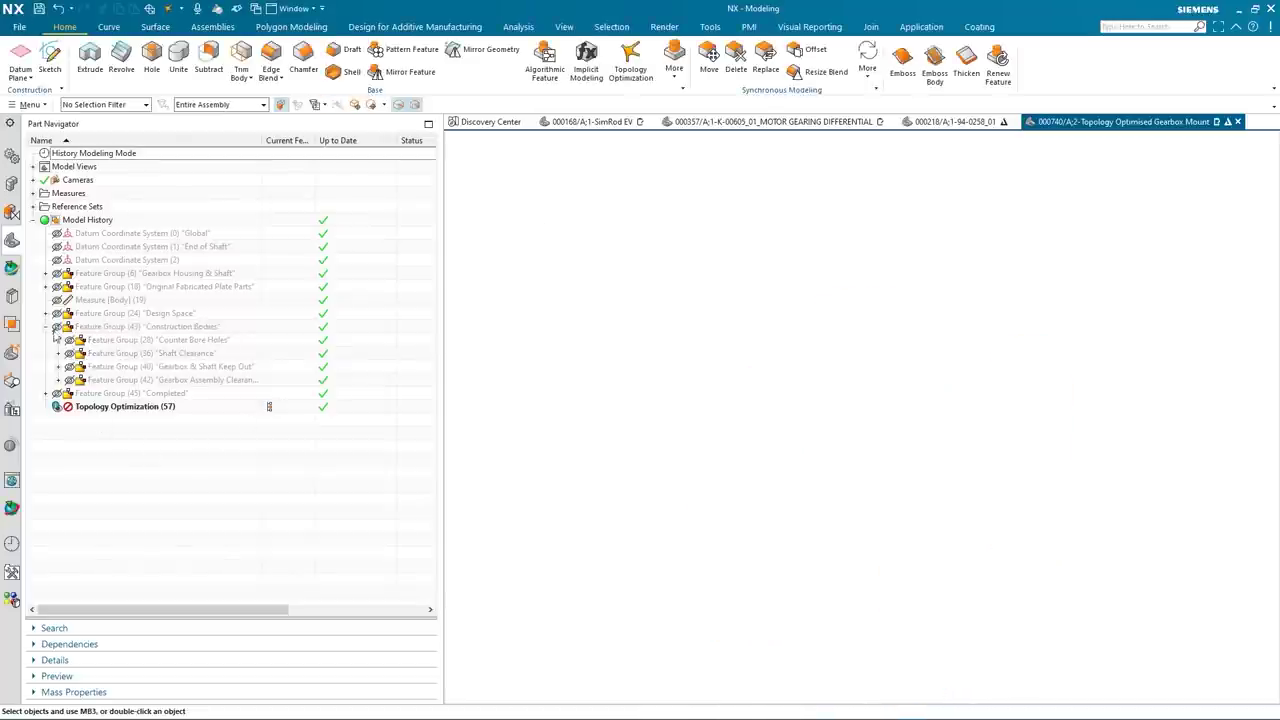
click(57, 273)
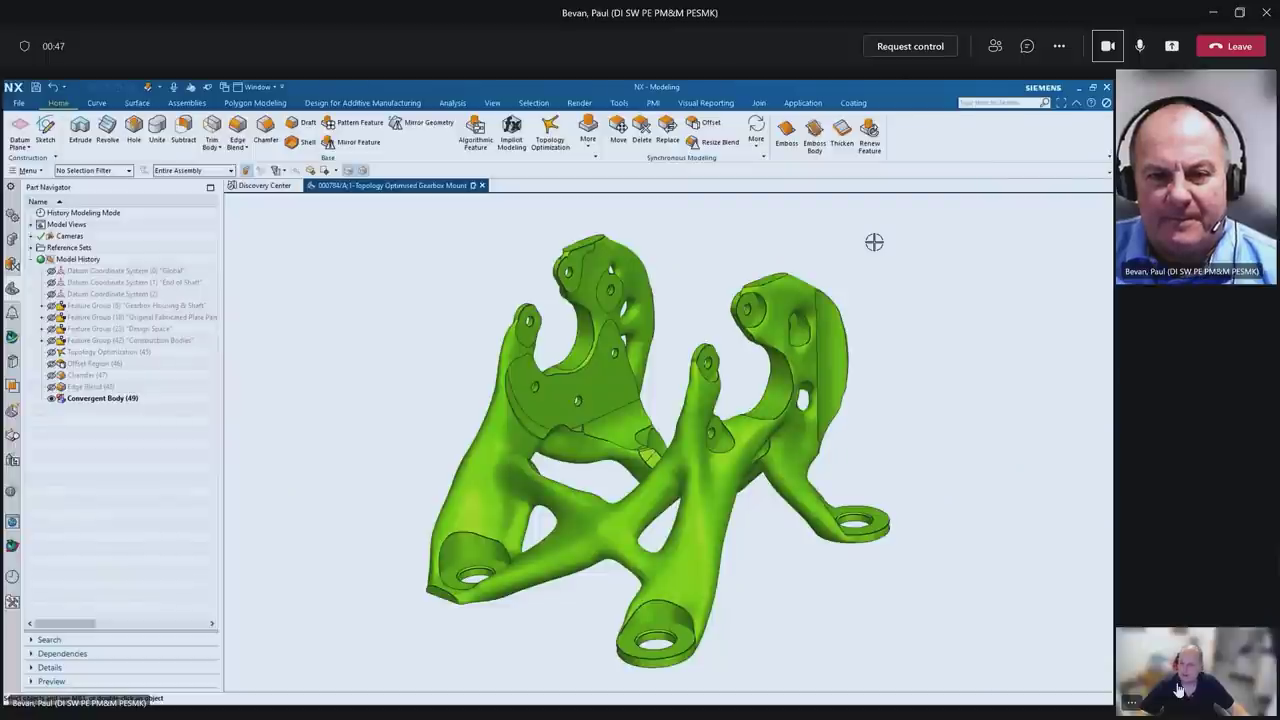
Orbit the green topology-optimised bracket to show it from all sides.
middle_drag(883, 231, 913, 240)
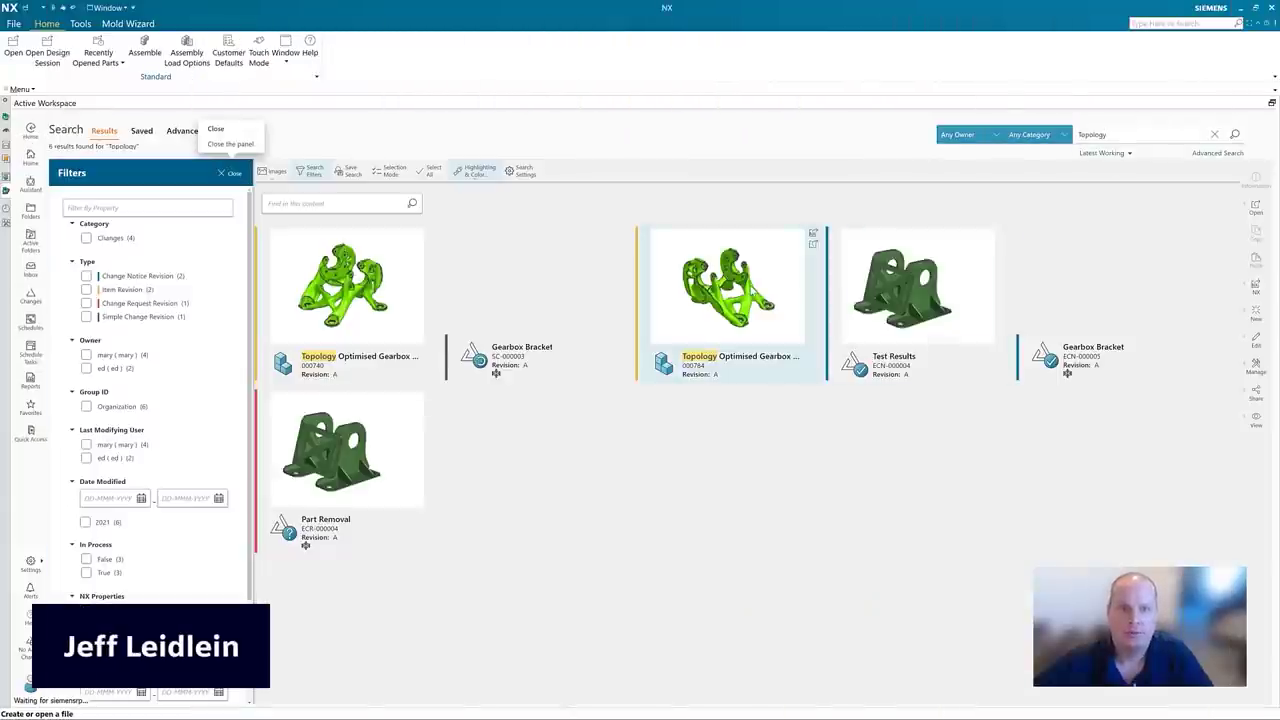
Open the second Topology Optimised Gearbox Mount (000784/A;1) and choose the Pre/Post application.
click(813, 237)
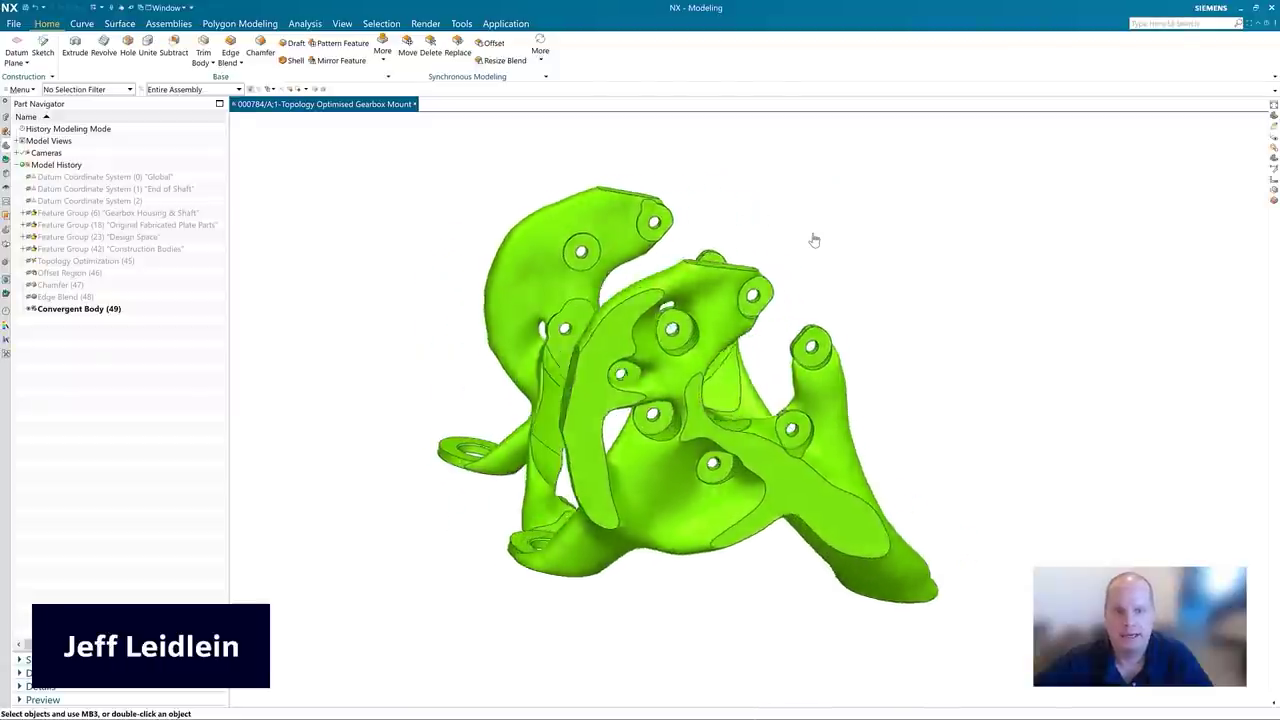
click(508, 27)
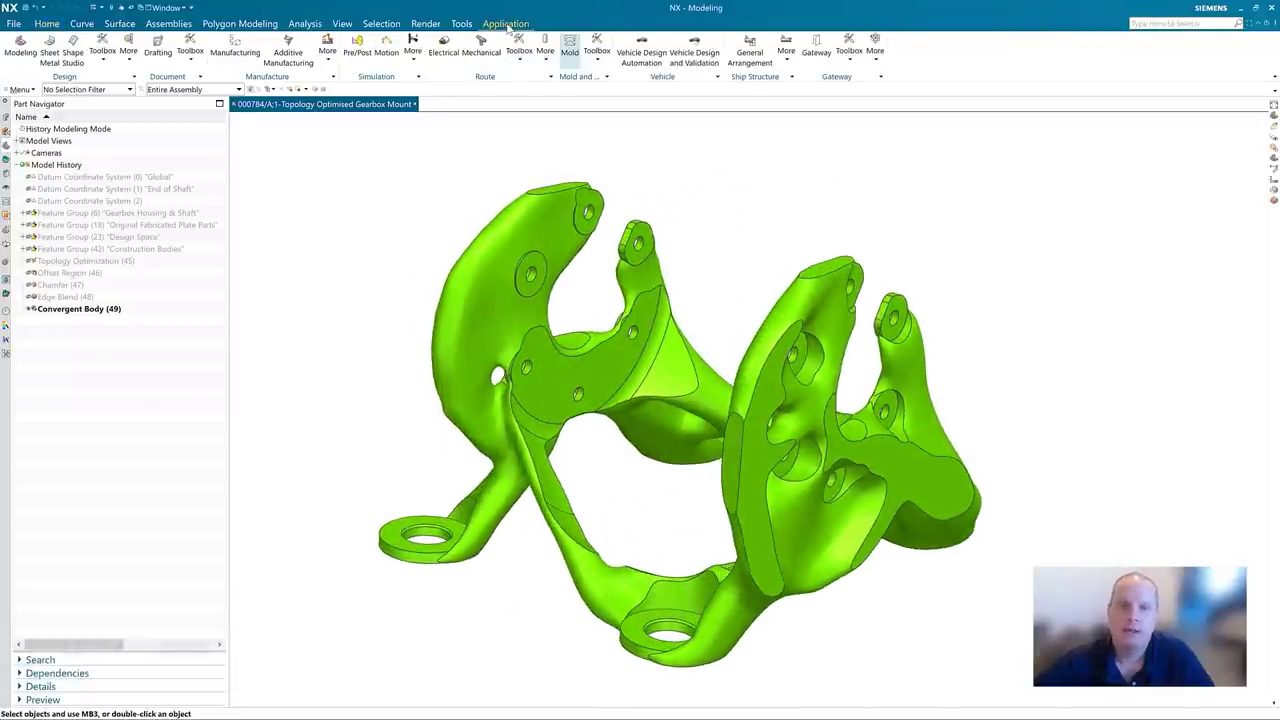
click(364, 48)
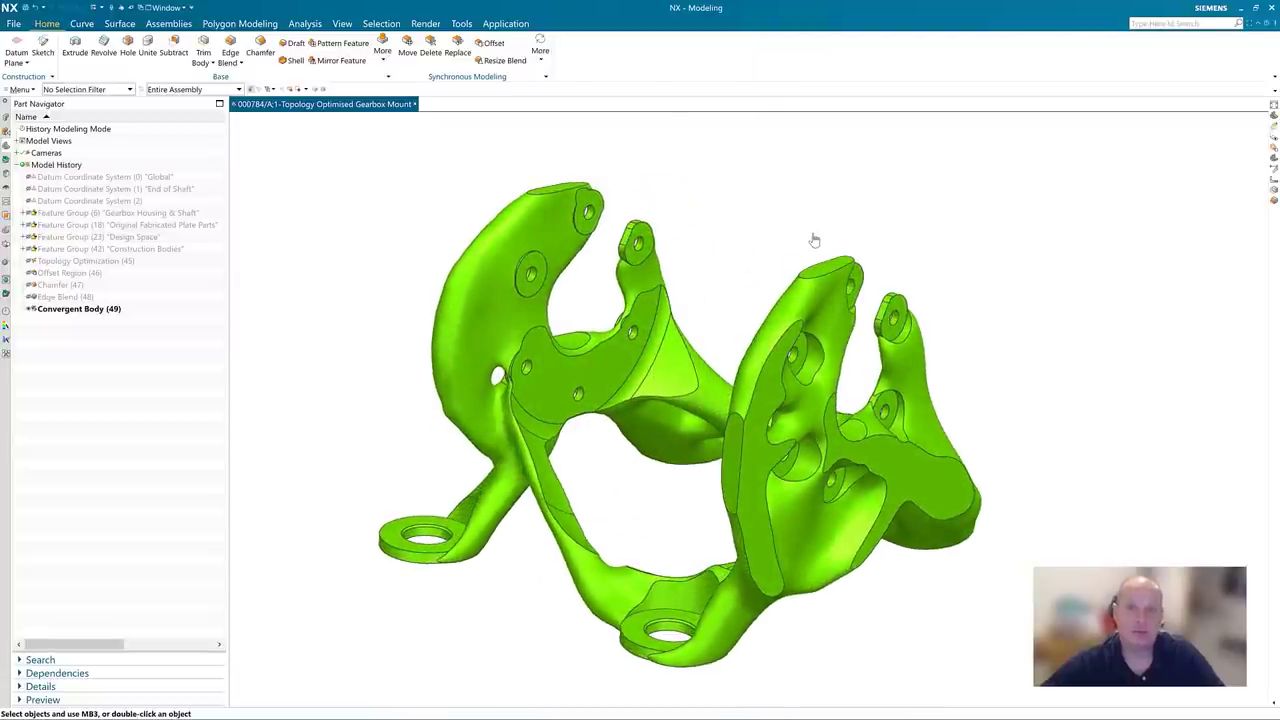
click(506, 24)
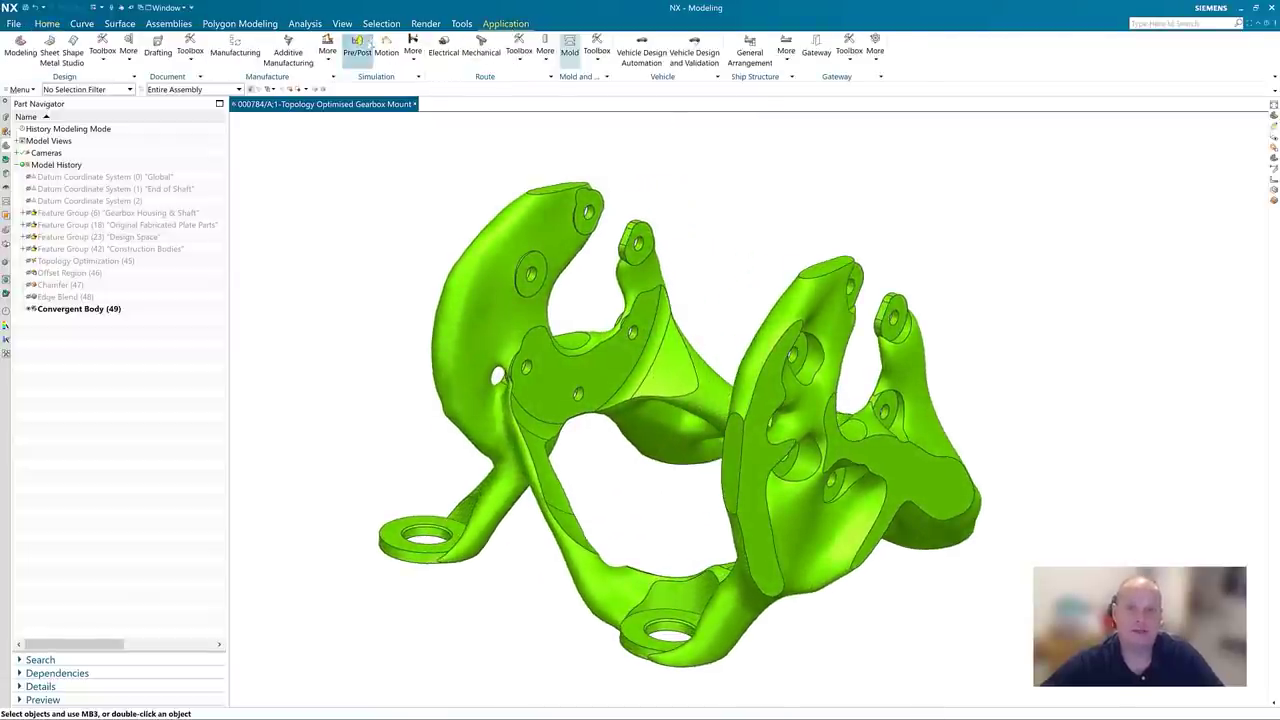
Enter Pre/Post and create a new FEM file for the gearbox mount part.
click(362, 46)
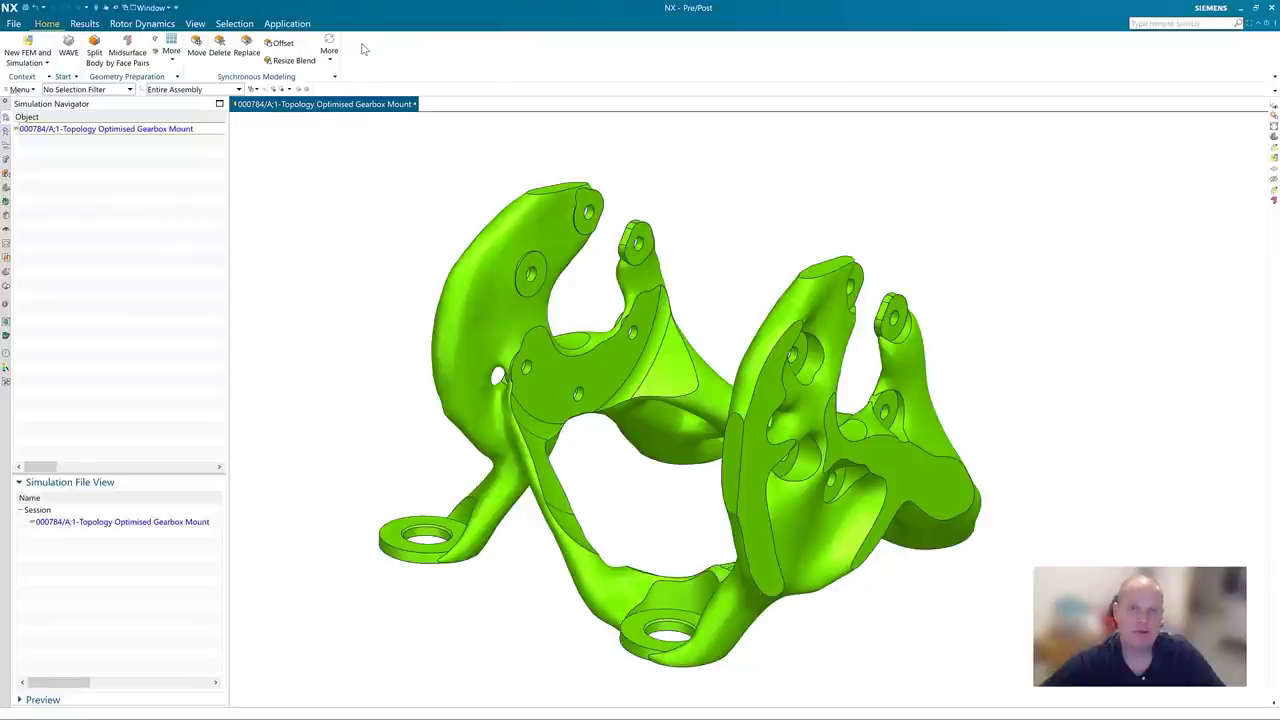
click(136, 135)
right_click(136, 135)
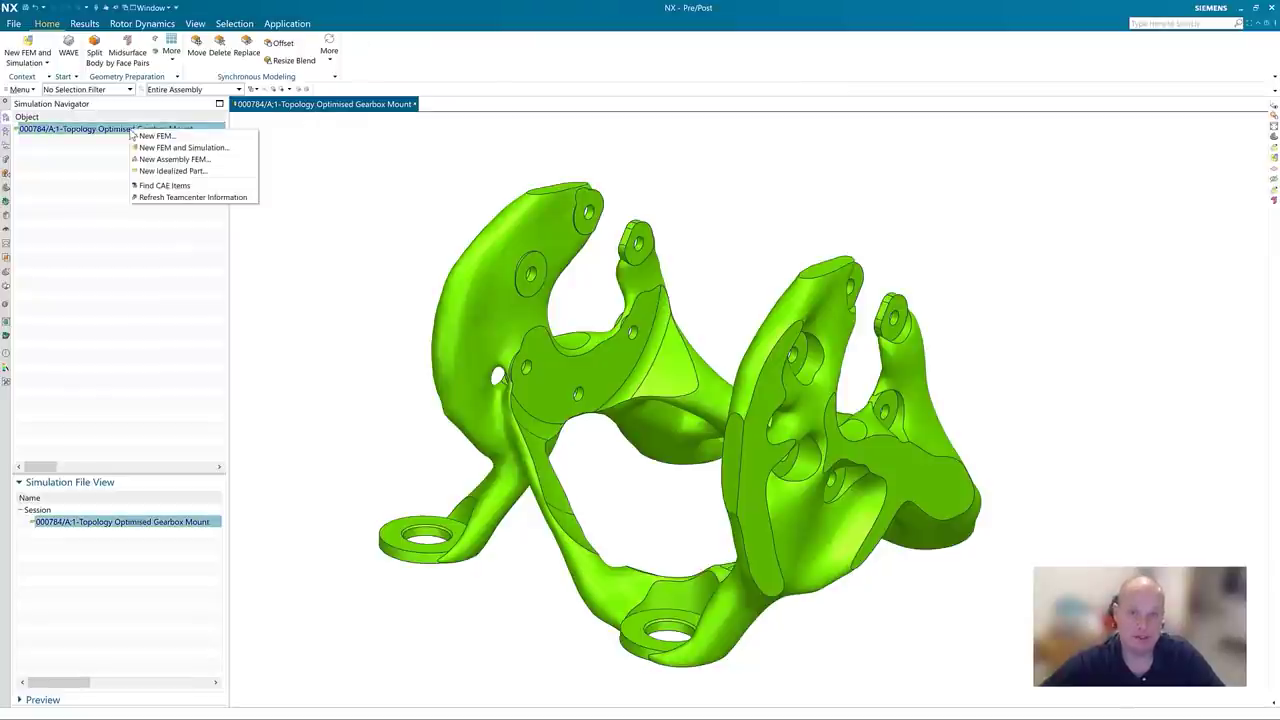
click(145, 150)
double_click(143, 355)
click(549, 431)
click(119, 280)
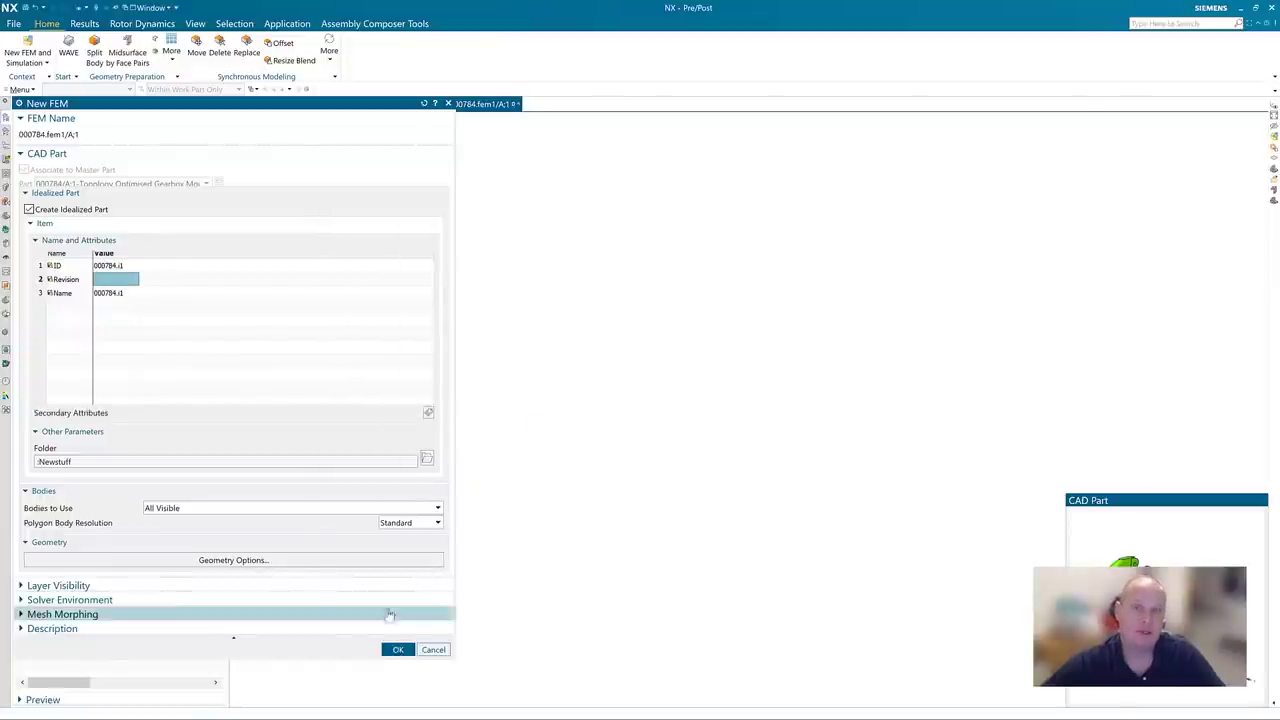
click(397, 649)
Create the 000784.sim1 simulation file with a Linear Static SOL 101 solution.
double_click(173, 349)
click(551, 422)
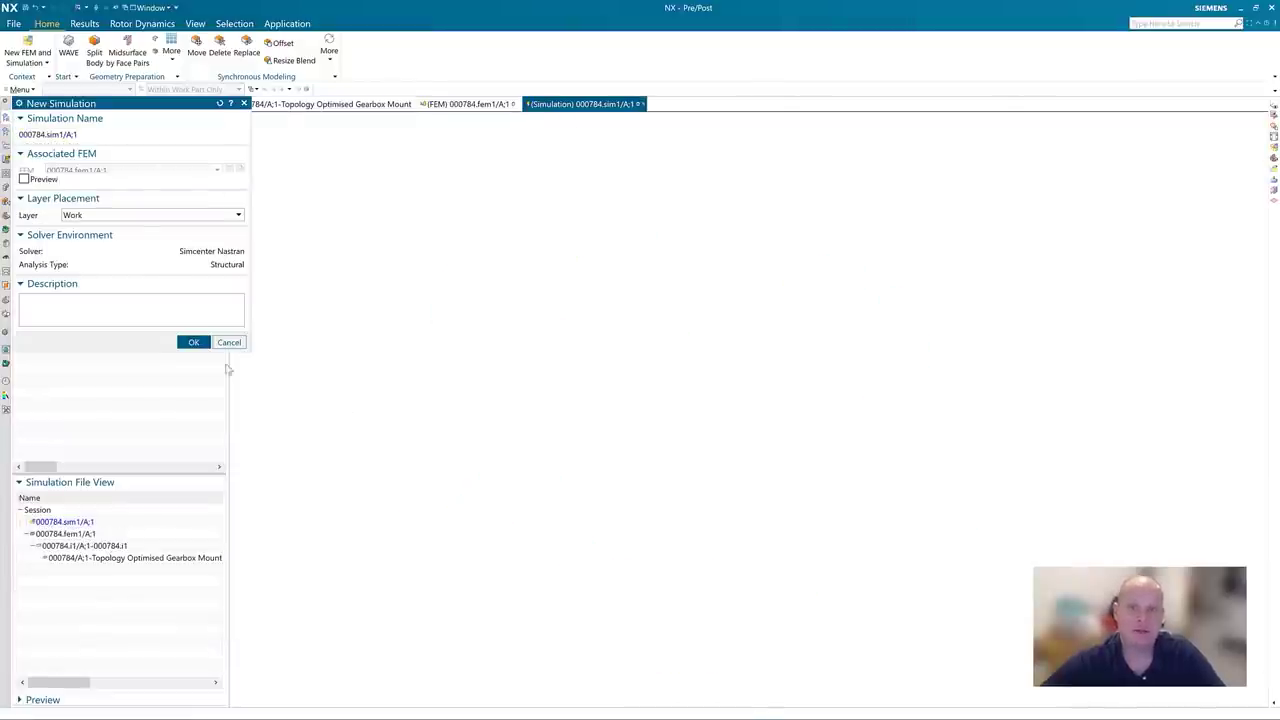
click(194, 342)
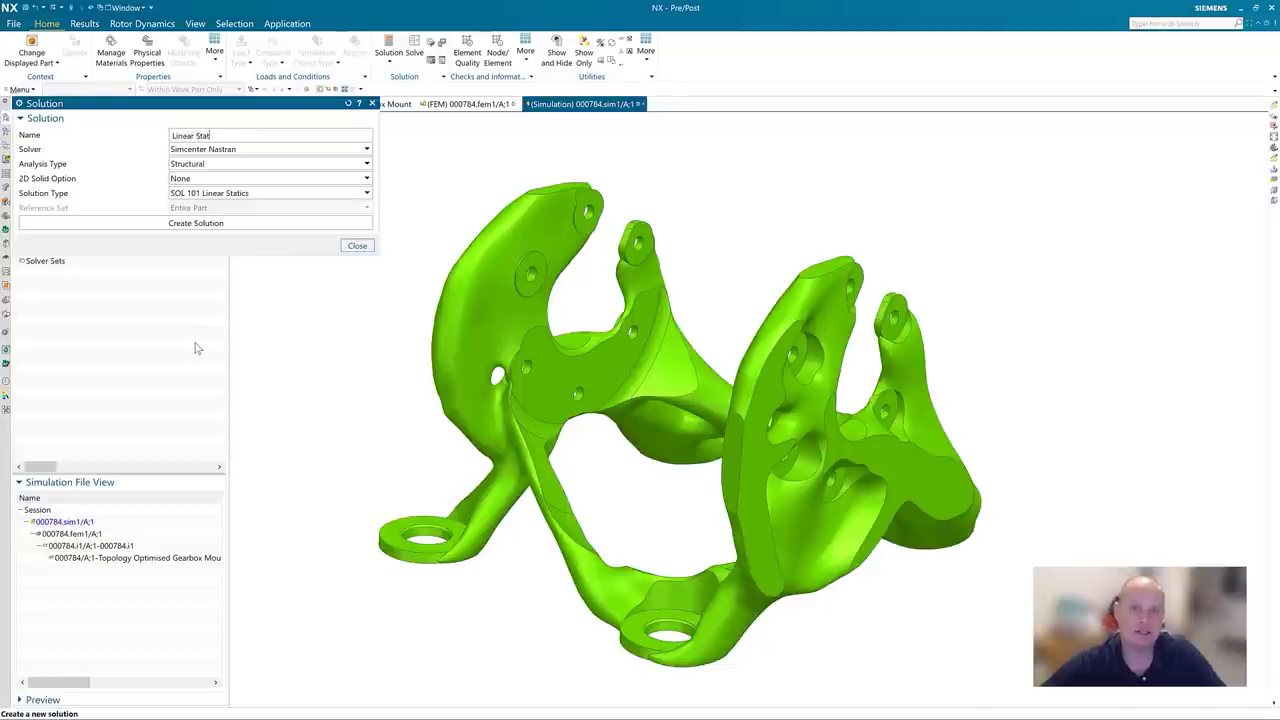
click(204, 224)
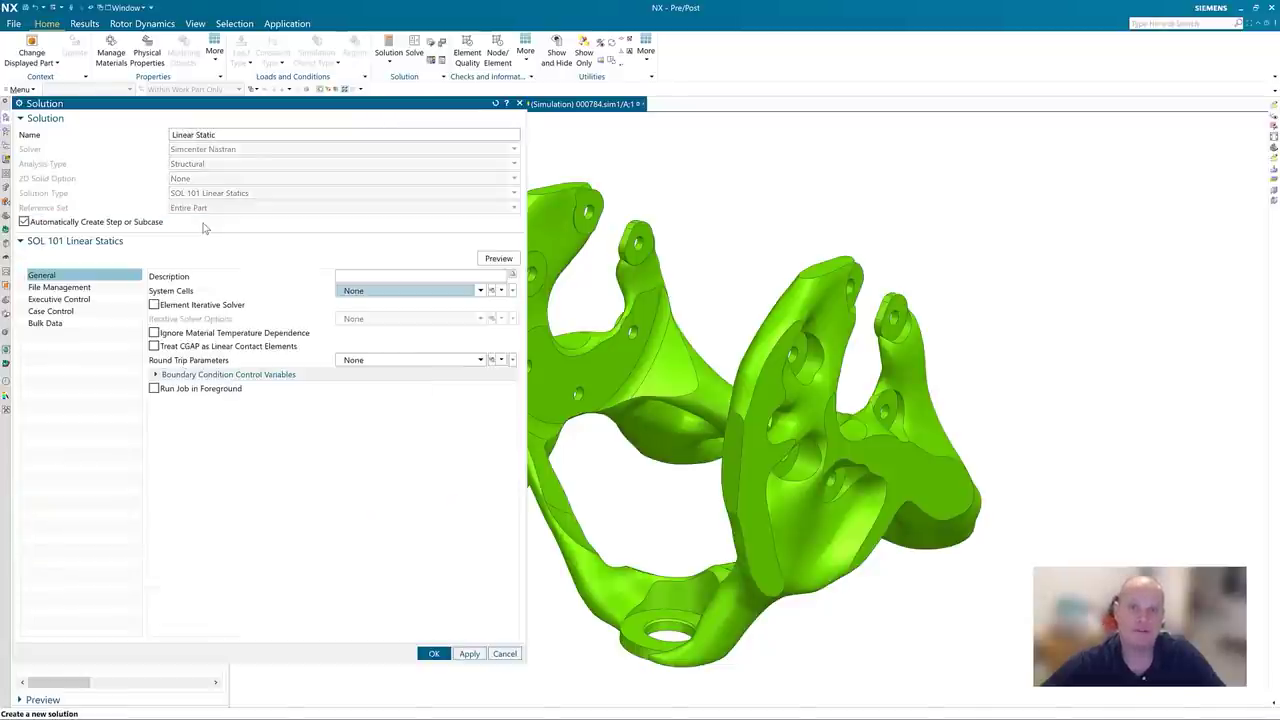
Accept the solution and assign Aluminum_6061 material to the bracket body.
click(434, 654)
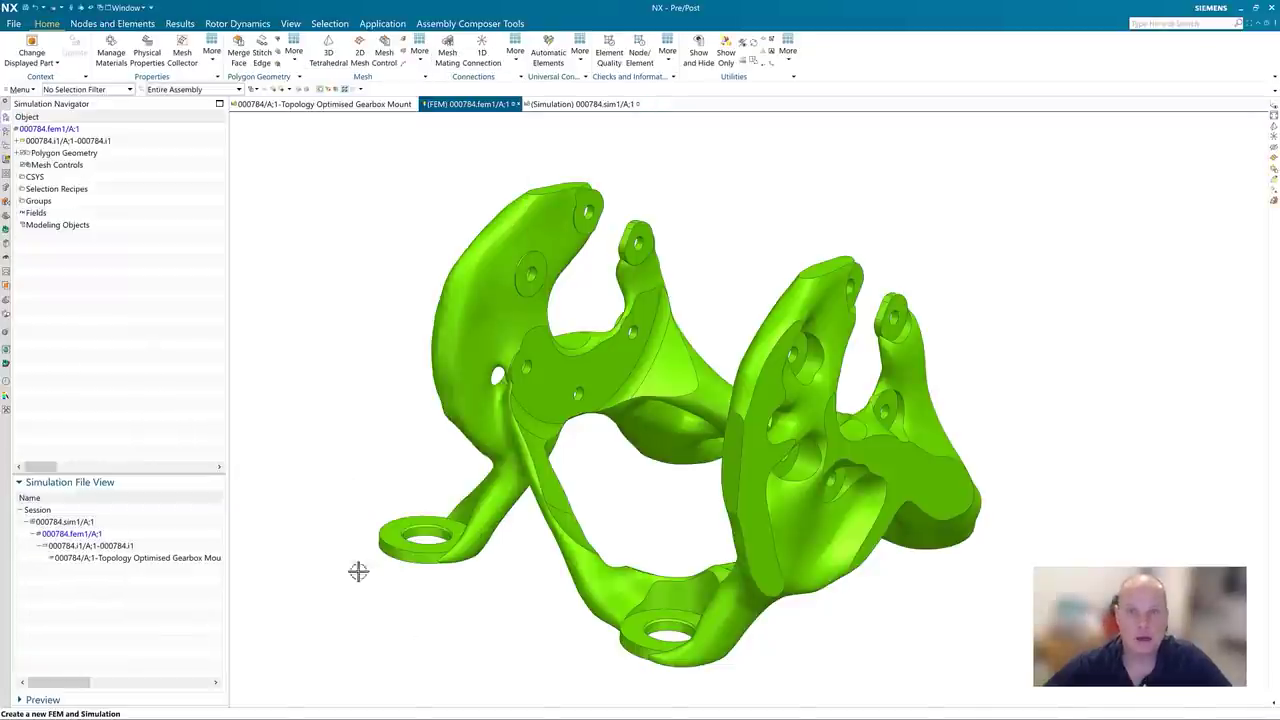
click(213, 60)
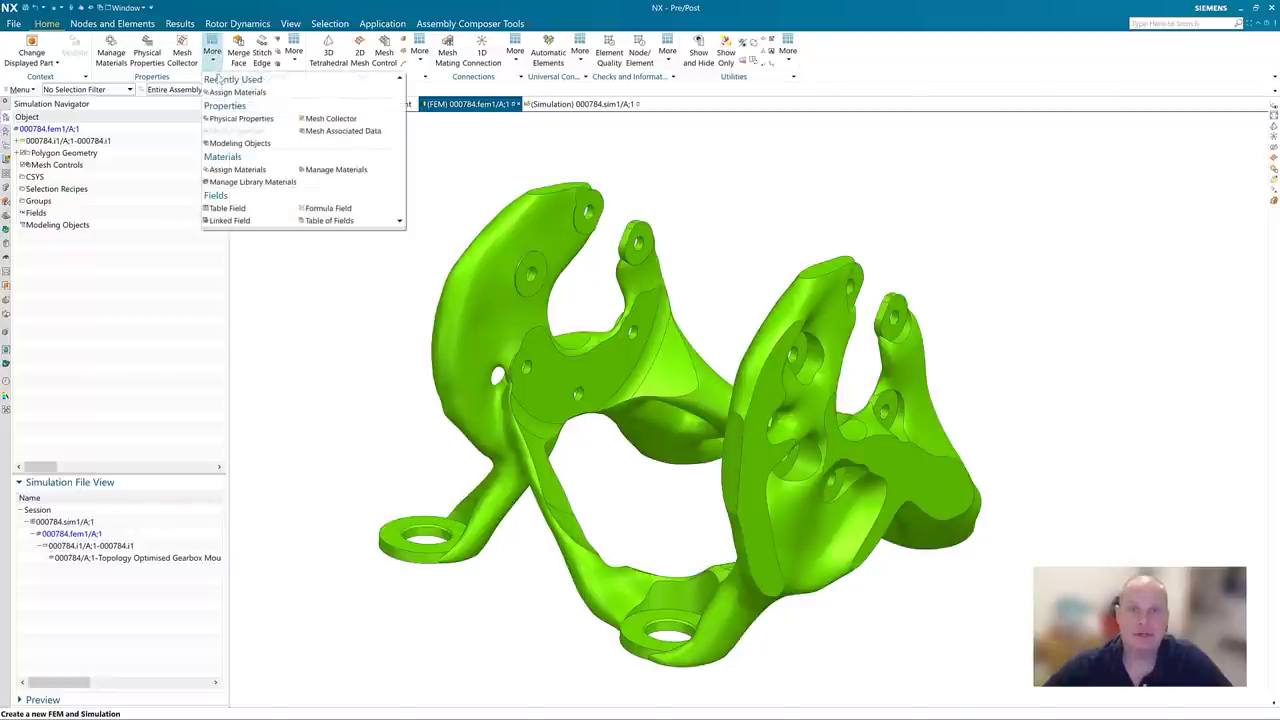
click(222, 92)
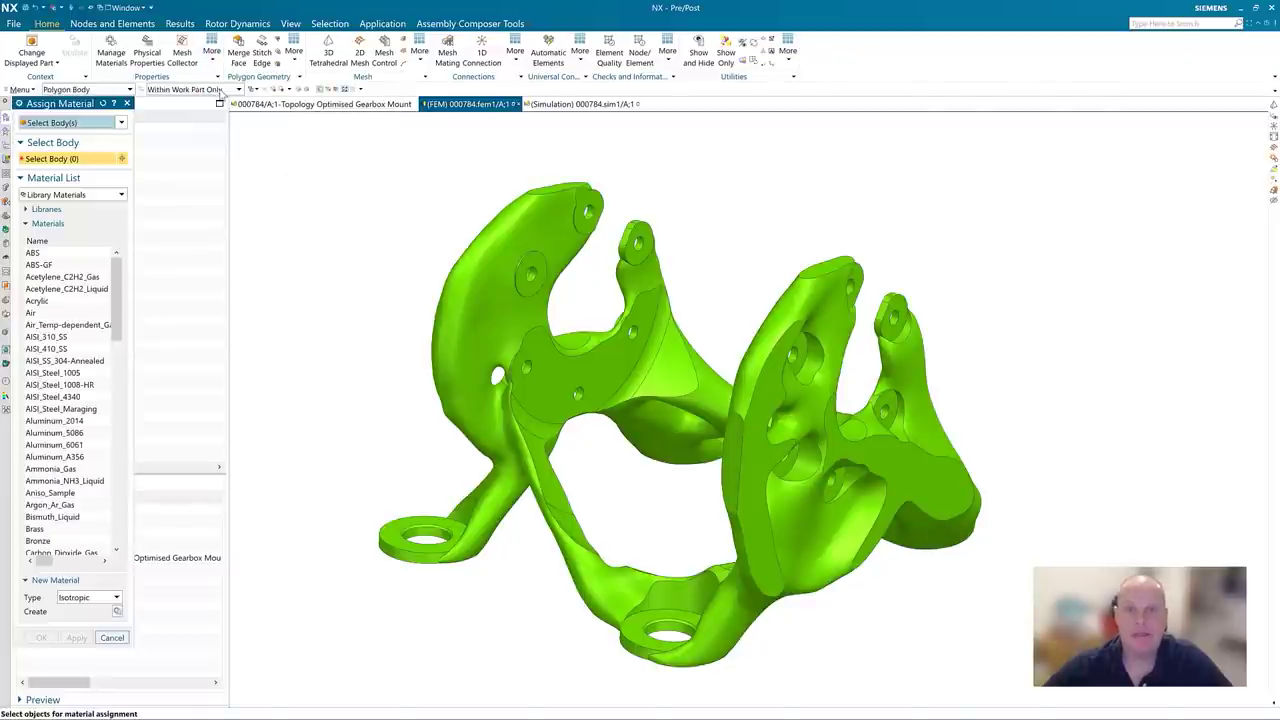
click(479, 264)
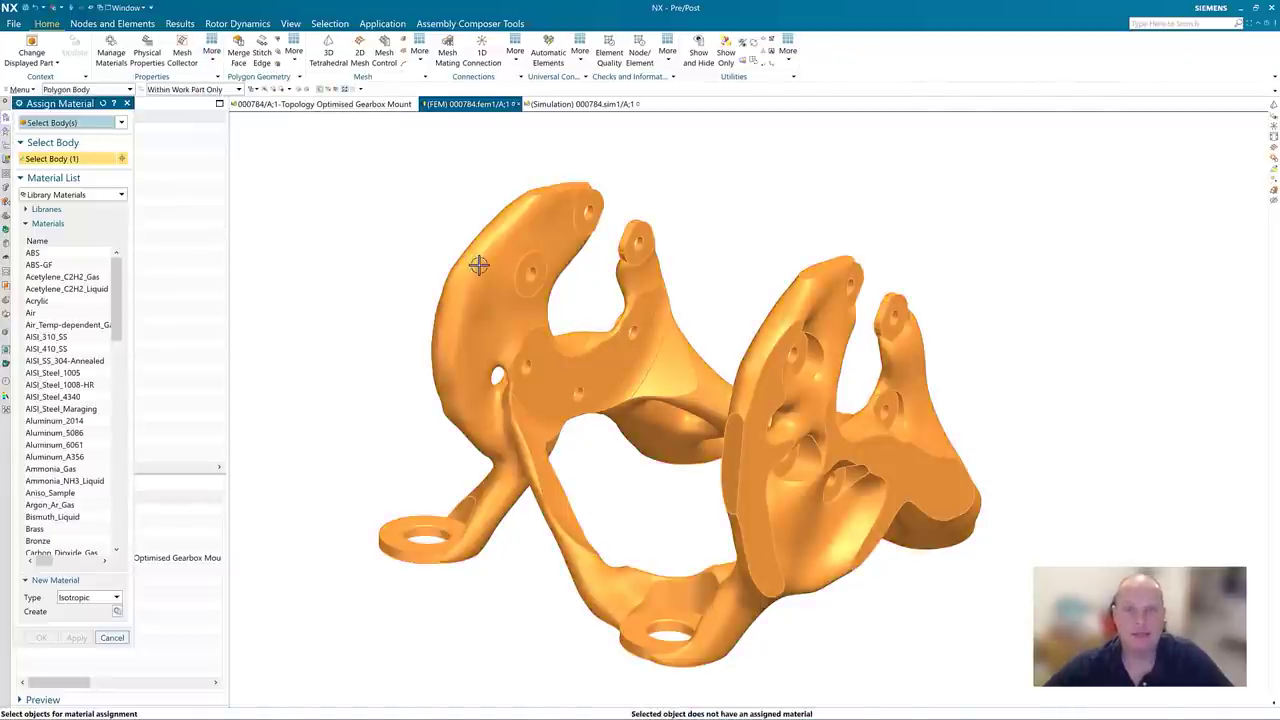
click(77, 446)
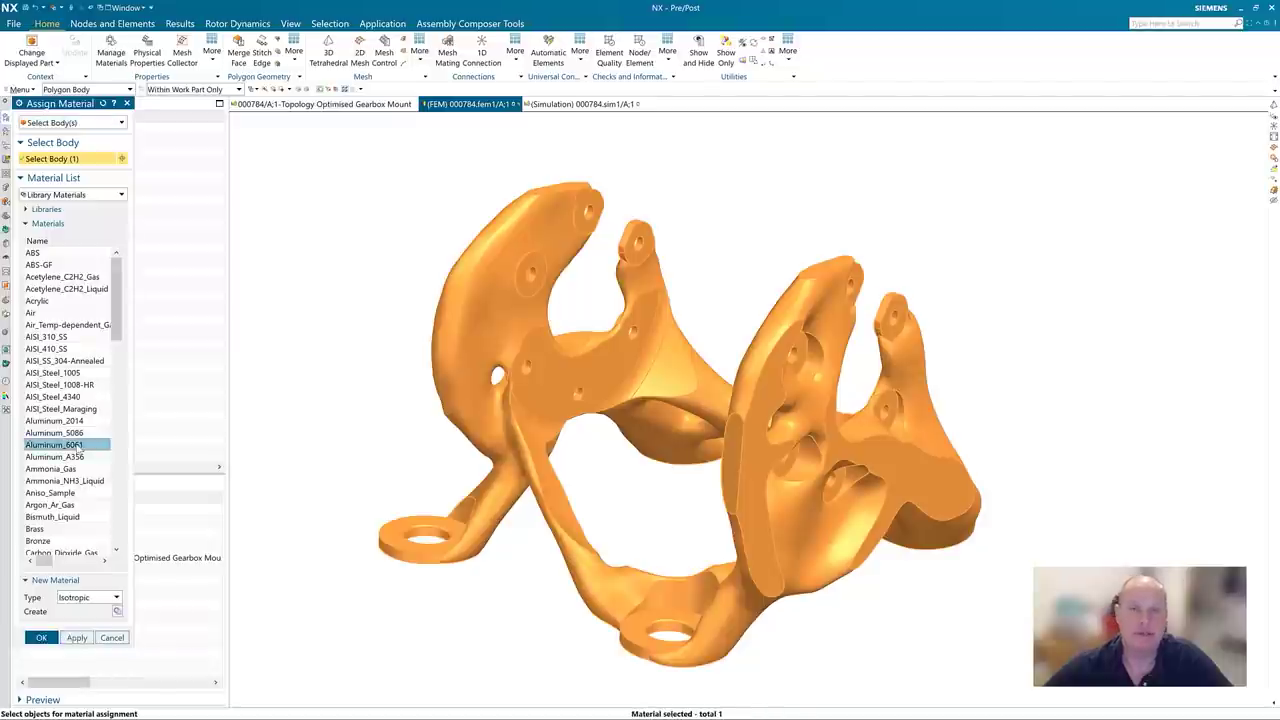
click(36, 637)
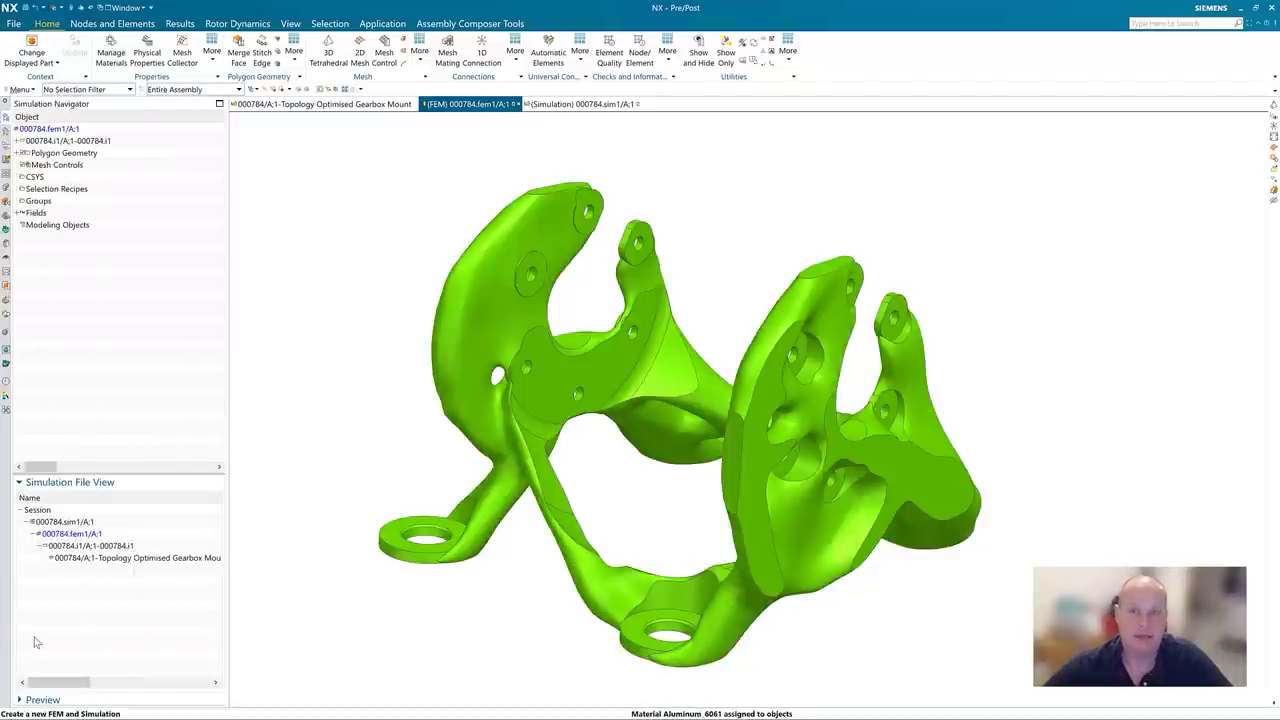
Mesh the bracket body with a 5 mm CTETRA(10) 3D tetrahedral mesh.
click(330, 50)
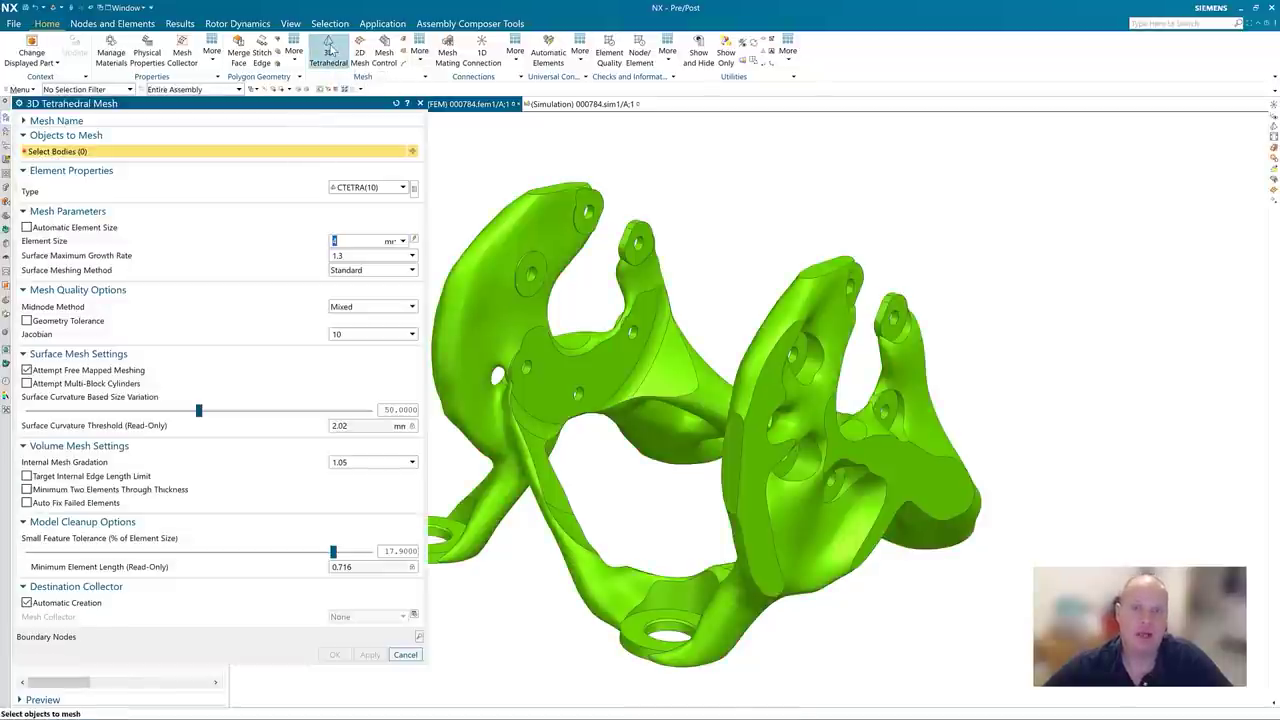
click(495, 240)
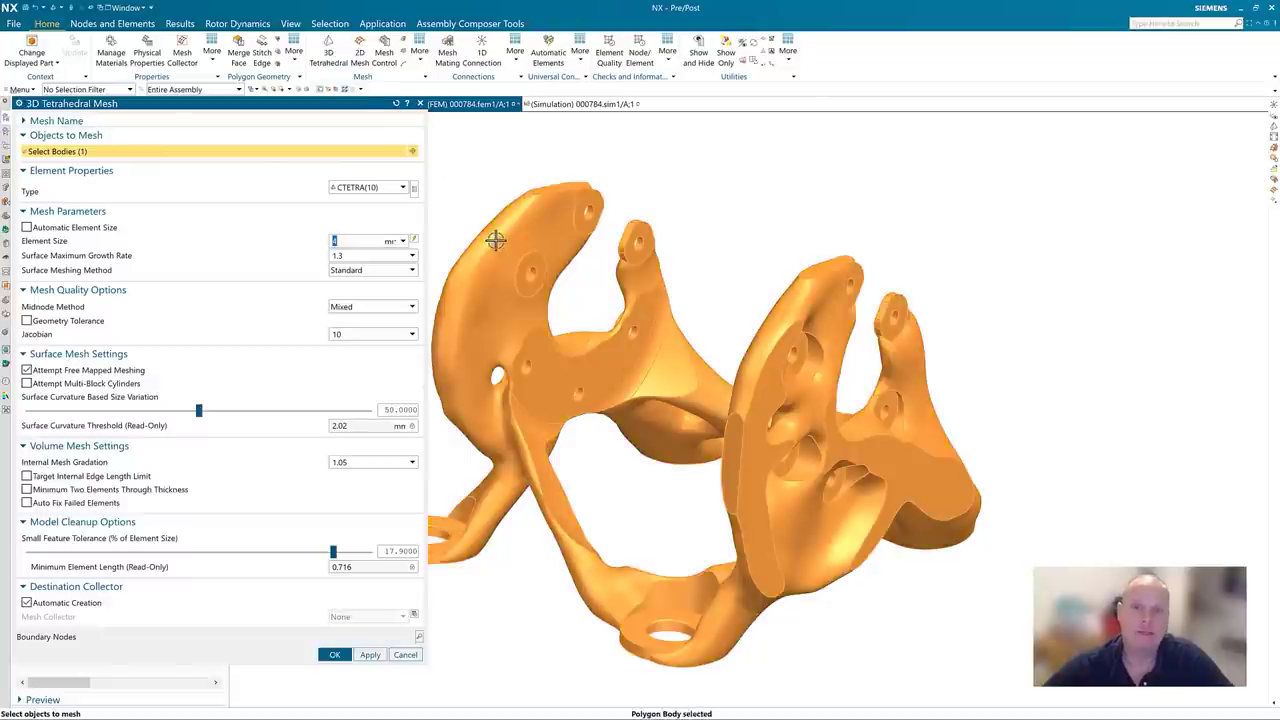
click(414, 241)
text(5)
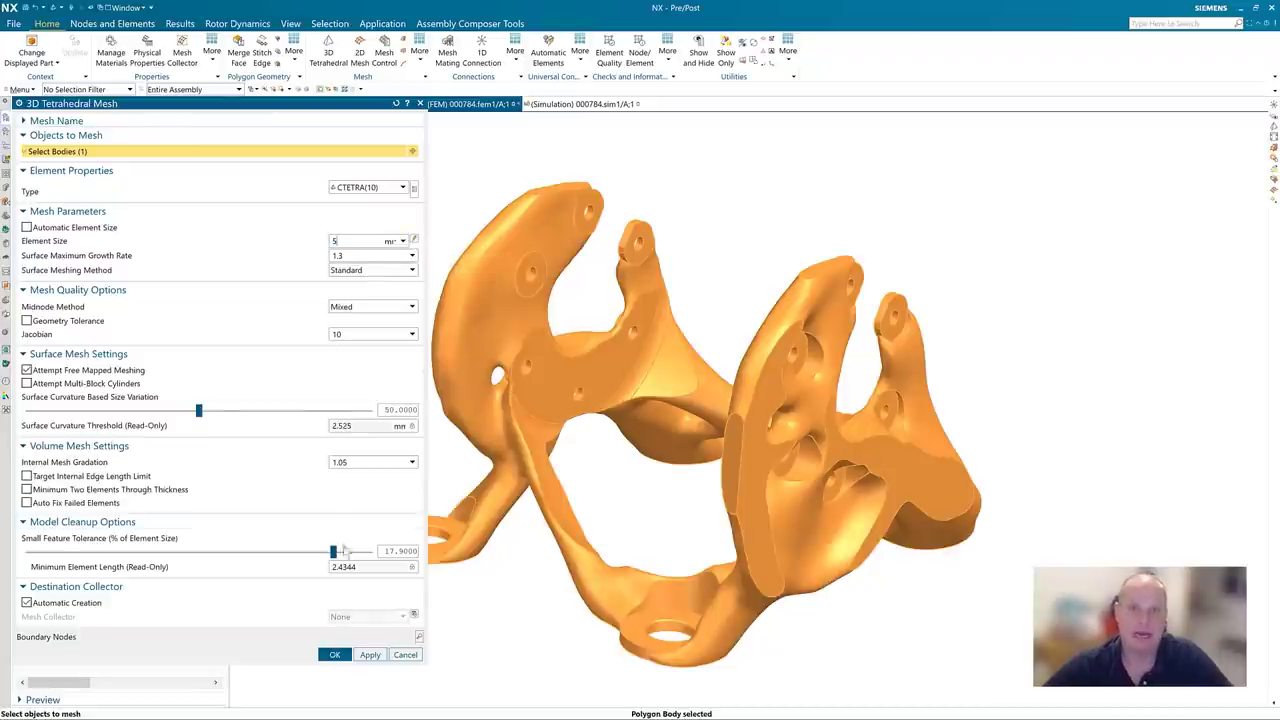
click(335, 654)
Start a Point to Face RBE3 connection with its source midway between two picked points.
click(474, 54)
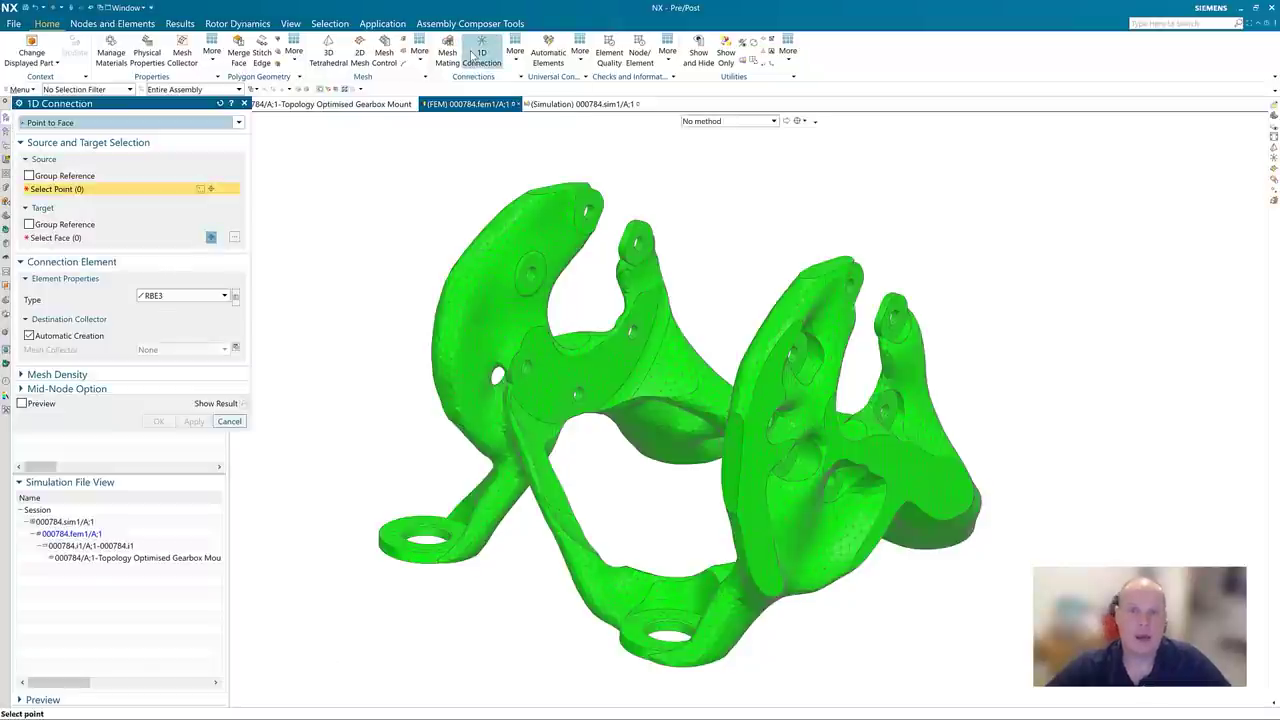
click(210, 188)
click(173, 123)
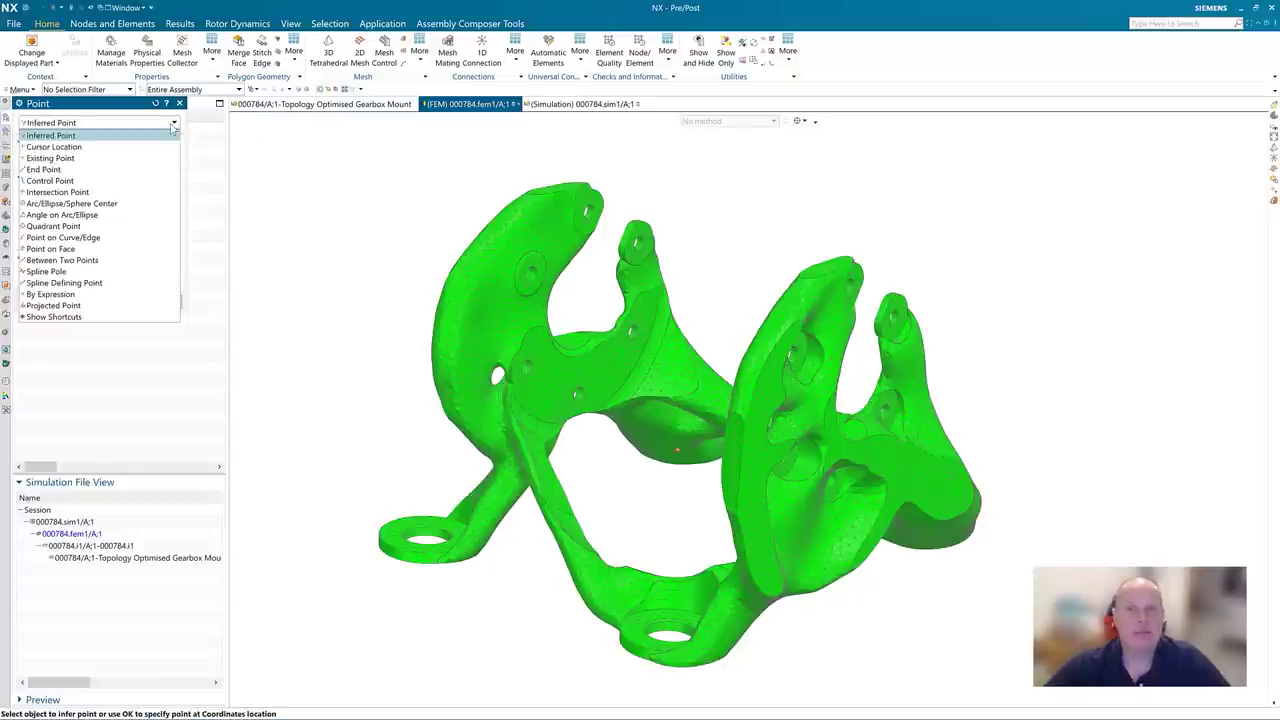
click(155, 260)
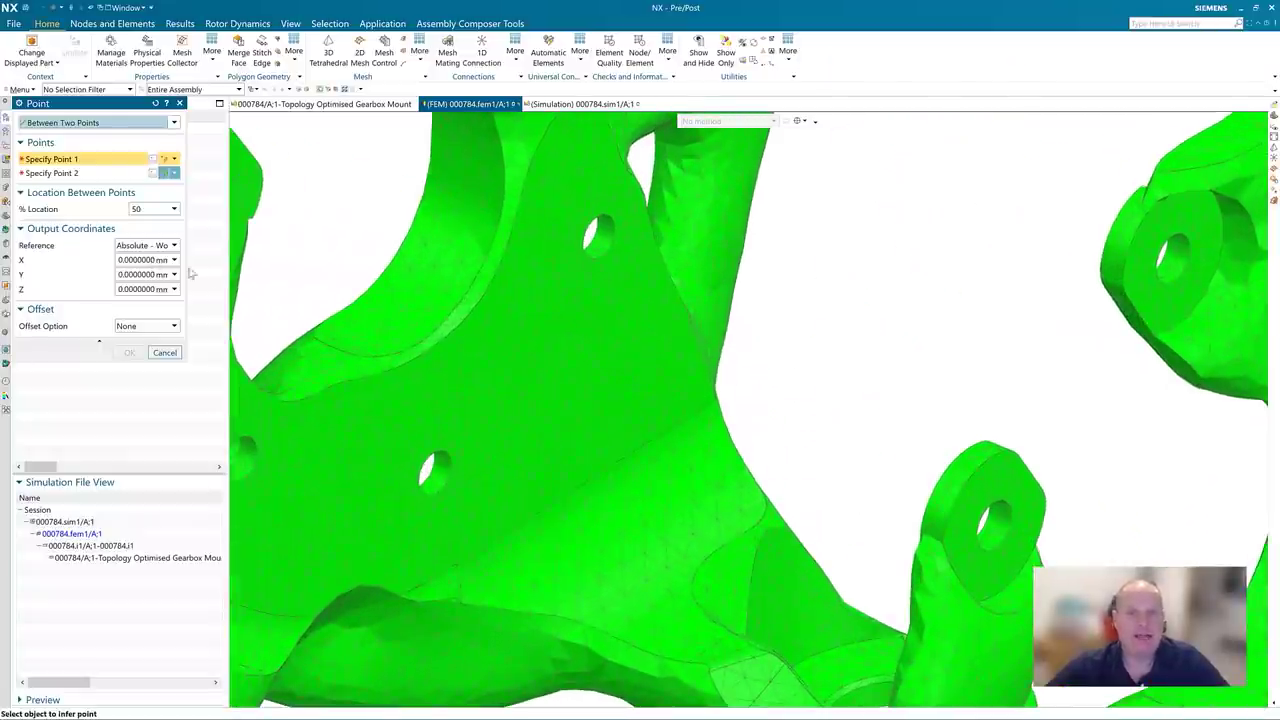
click(464, 318)
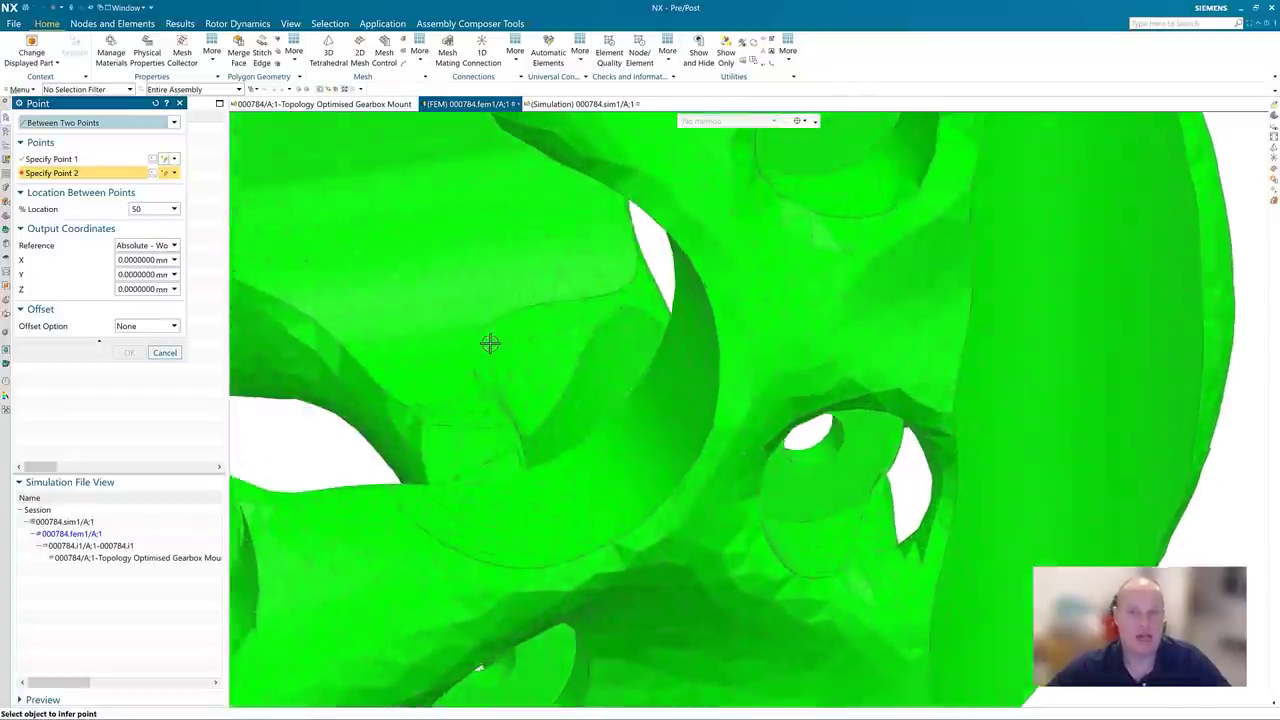
middle_drag(490, 343, 502, 372)
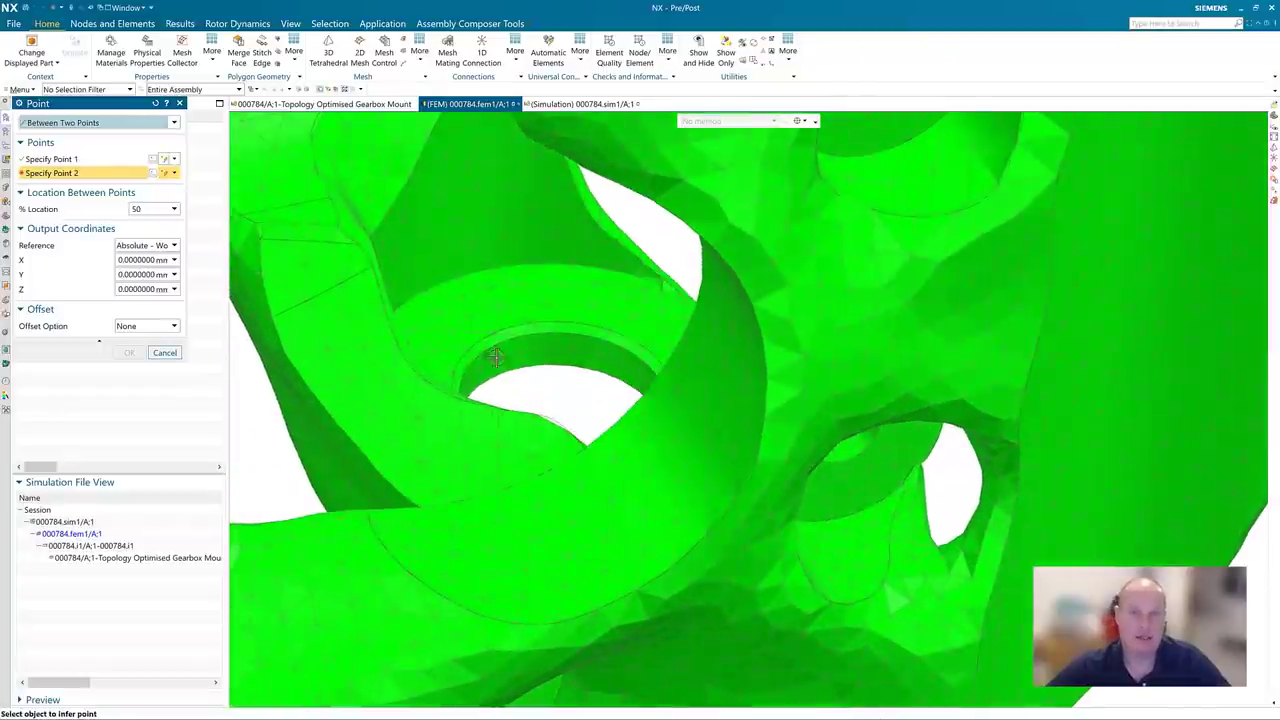
click(580, 452)
scroll(590, 470, down, 3)
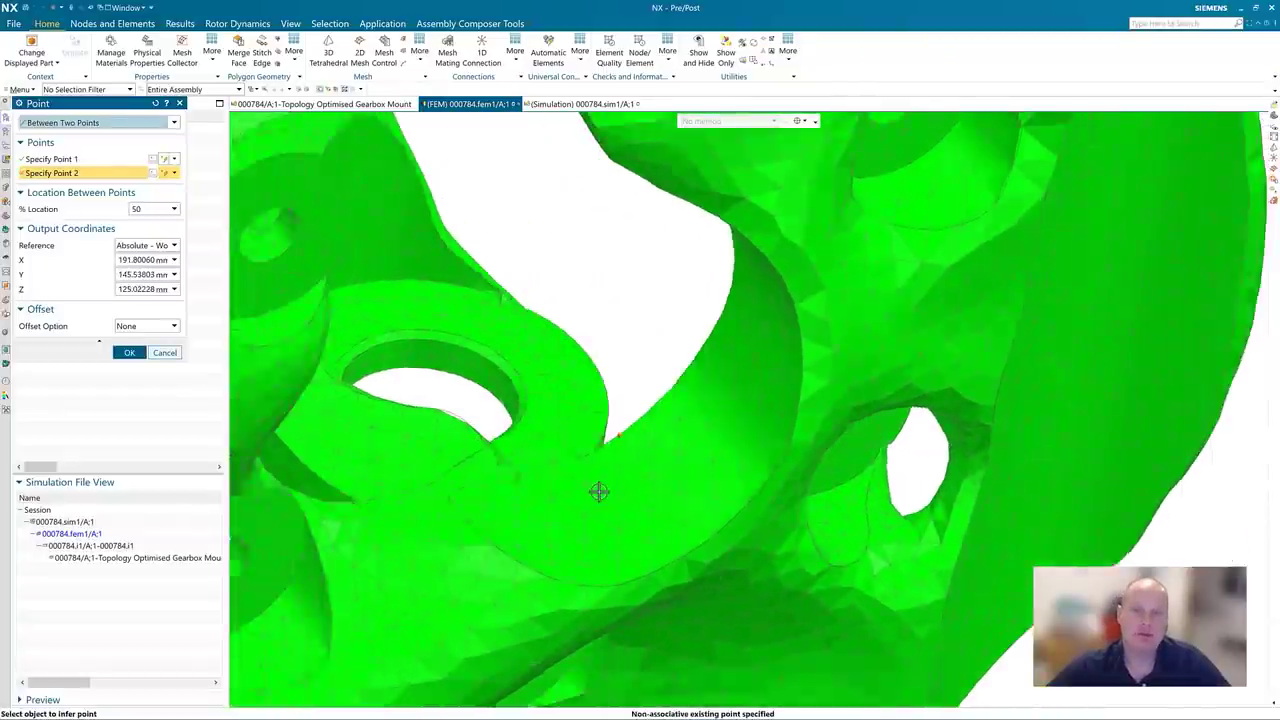
scroll(600, 491, down, 3)
scroll(597, 490, down, 3)
scroll(595, 490, down, 3)
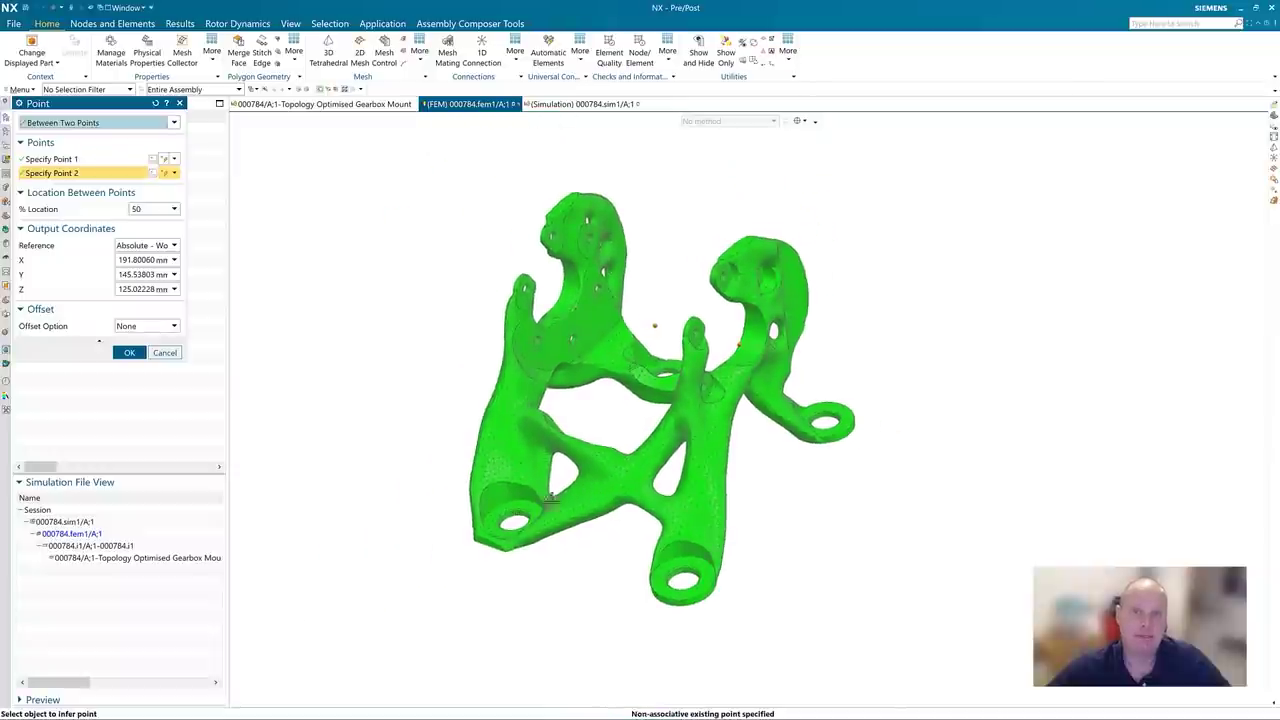
click(129, 352)
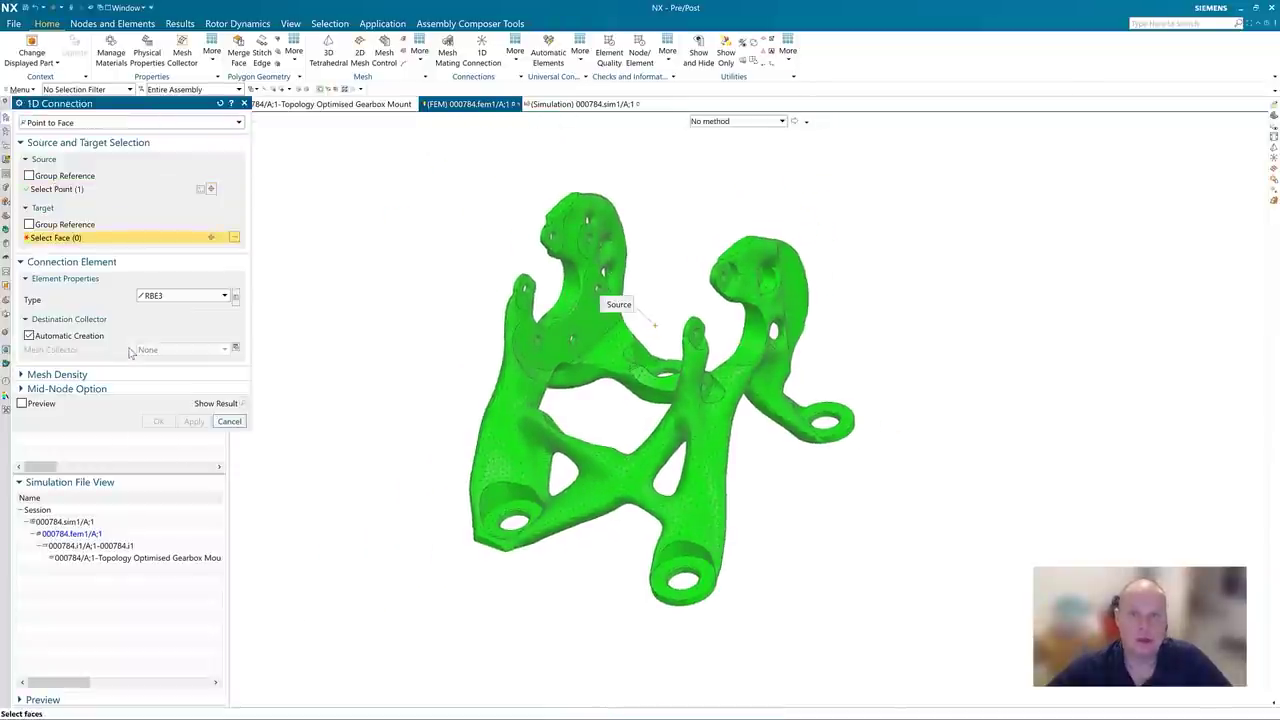
Select the ten bolt-hole faces as the RBE3 connection targets.
scroll(565, 262, up, 1)
scroll(565, 262, up, 2)
scroll(565, 262, up, 2)
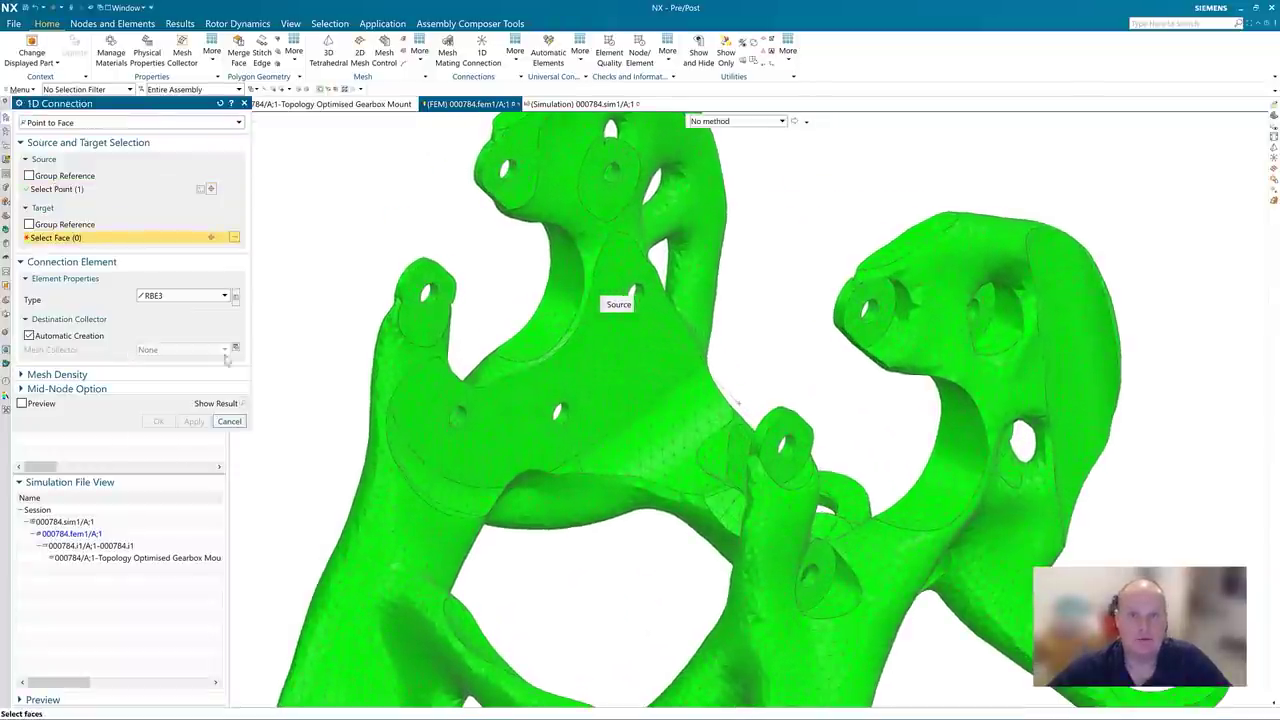
click(426, 295)
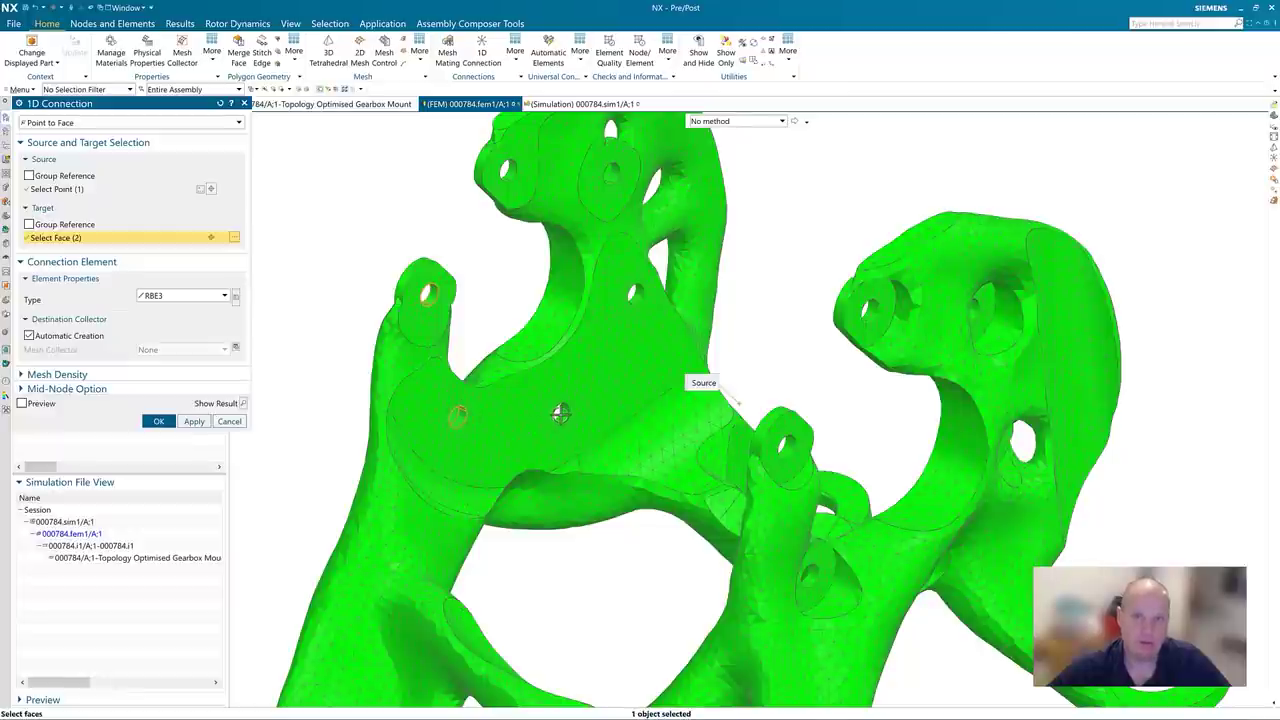
click(561, 413)
click(640, 292)
mouse_move(640, 292)
middle_down()
mouse_move(655, 323)
mouse_move(605, 316)
mouse_move(780, 362)
mouse_move(666, 420)
mouse_move(629, 309)
middle_up()
click(655, 323)
click(605, 316)
click(780, 362)
click(666, 420)
scroll(600, 393, down, 3)
Finish the RBE3 spider, then fix translation of the four base mounting-hole faces in the sim file.
click(158, 421)
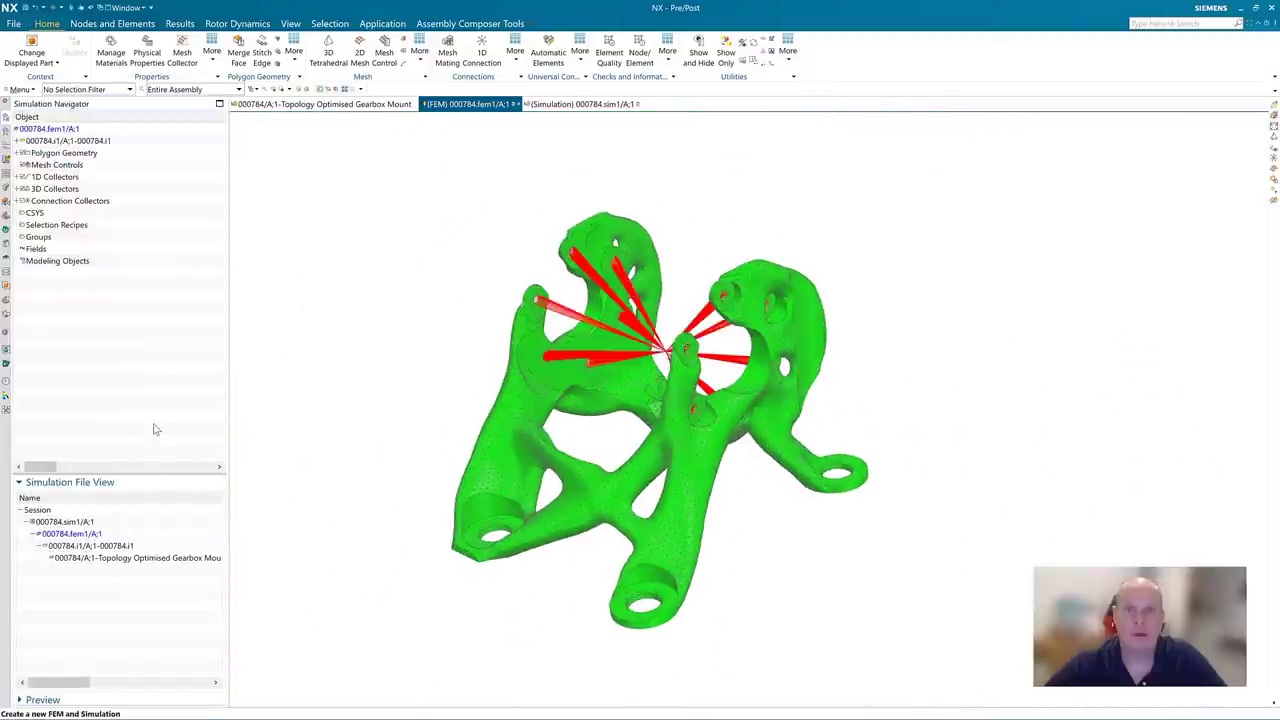
double_click(72, 522)
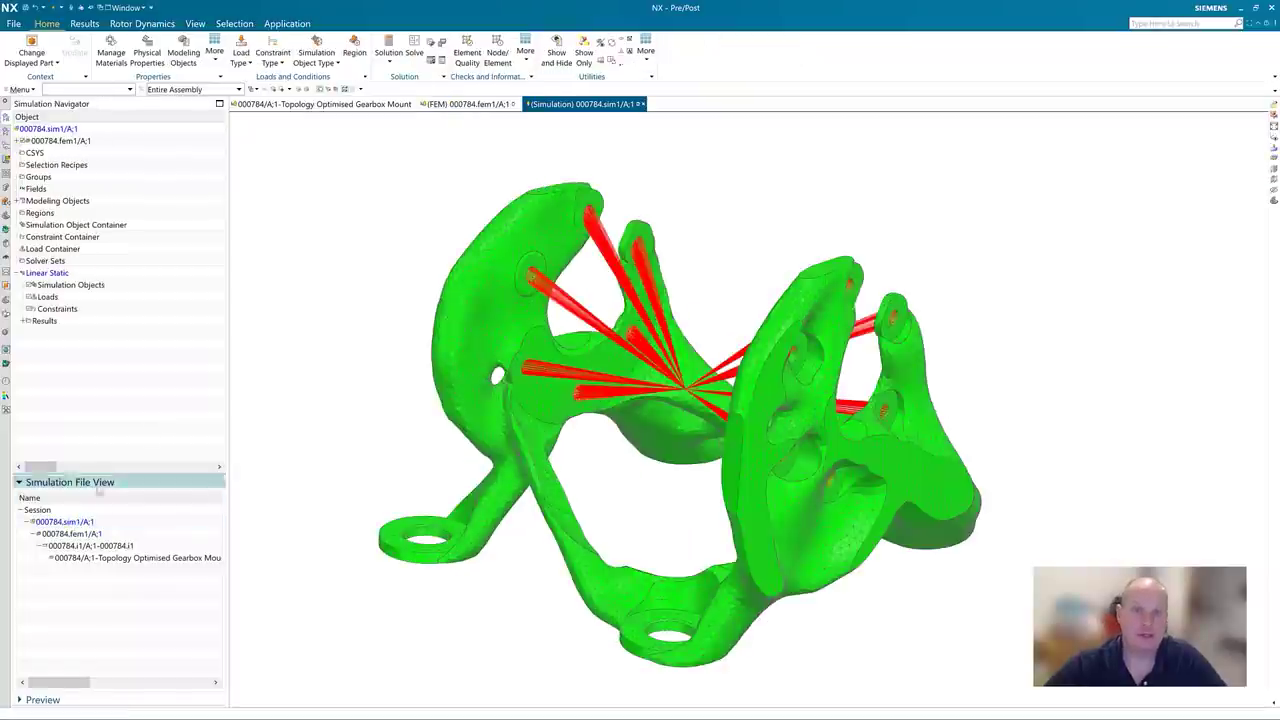
right_click(62, 316)
mouse_move(97, 330)
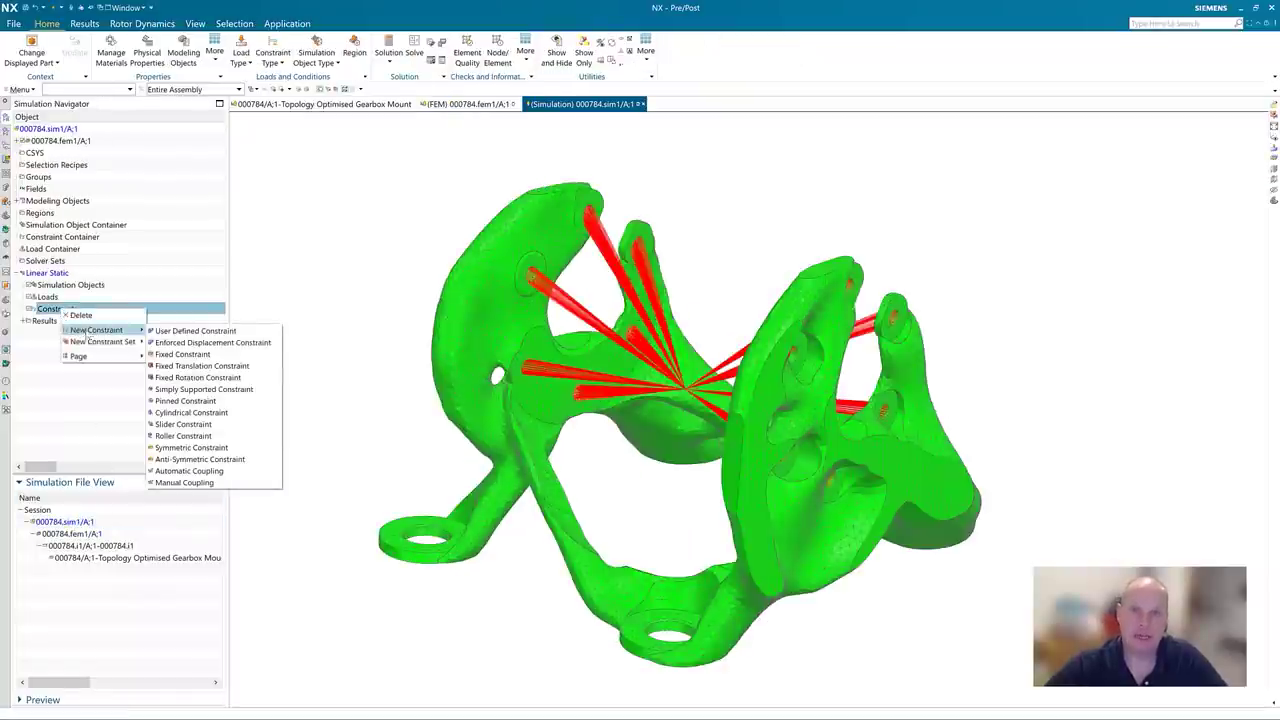
click(170, 366)
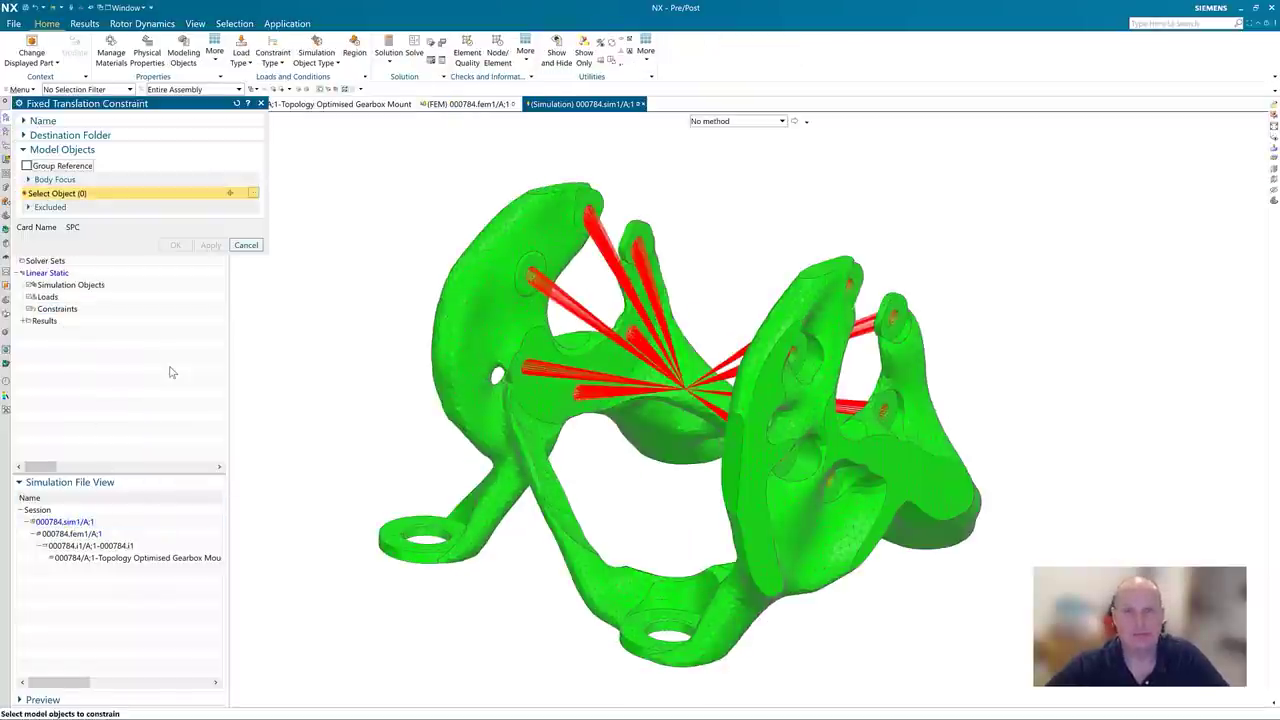
click(354, 397)
middle_drag(354, 397, 509, 473)
click(600, 515)
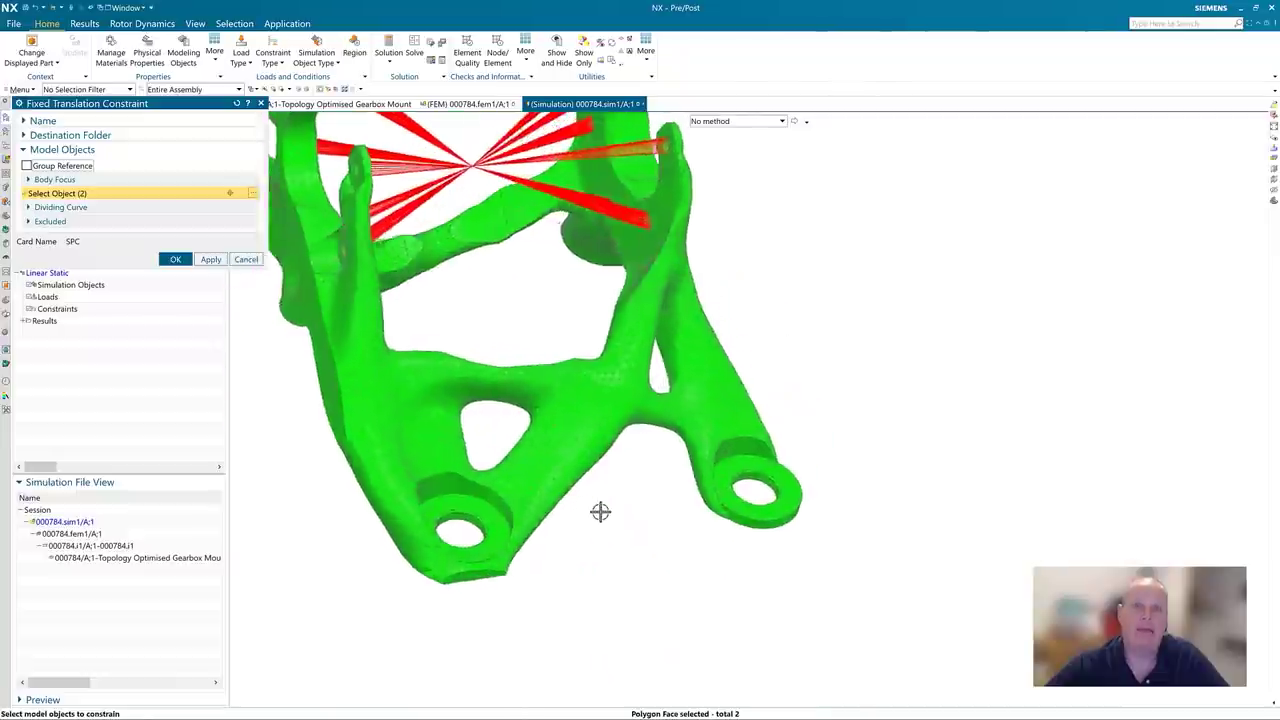
click(518, 516)
middle_drag(520, 516, 531, 511)
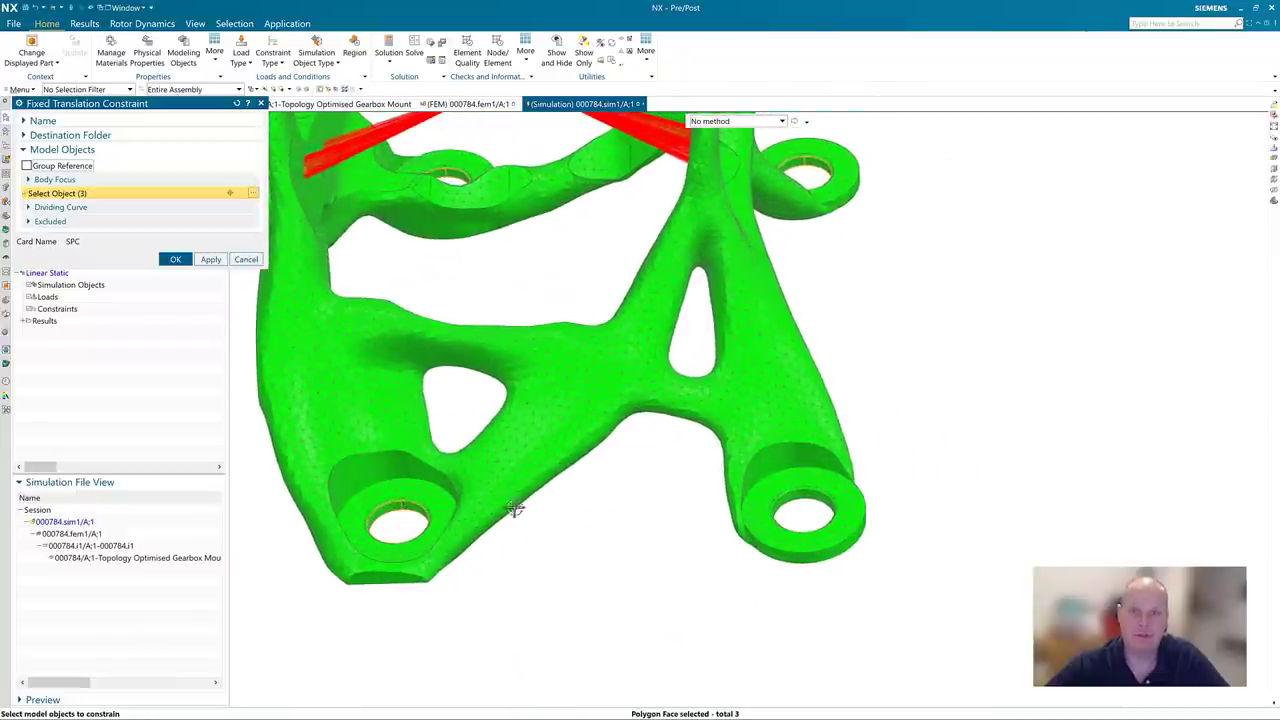
click(177, 260)
key(Home)
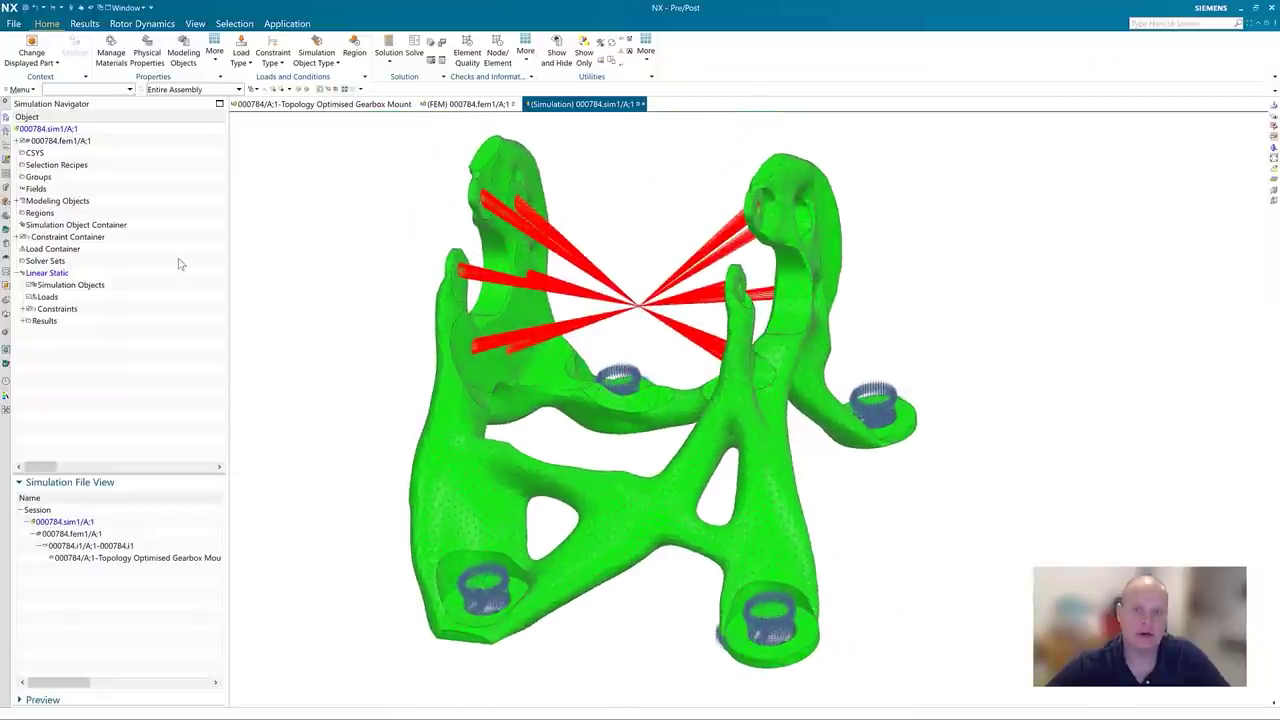
Add a 3600 N force load at the RBE3 spider's centre point and set its direction.
right_click(100, 297)
mouse_move(127, 322)
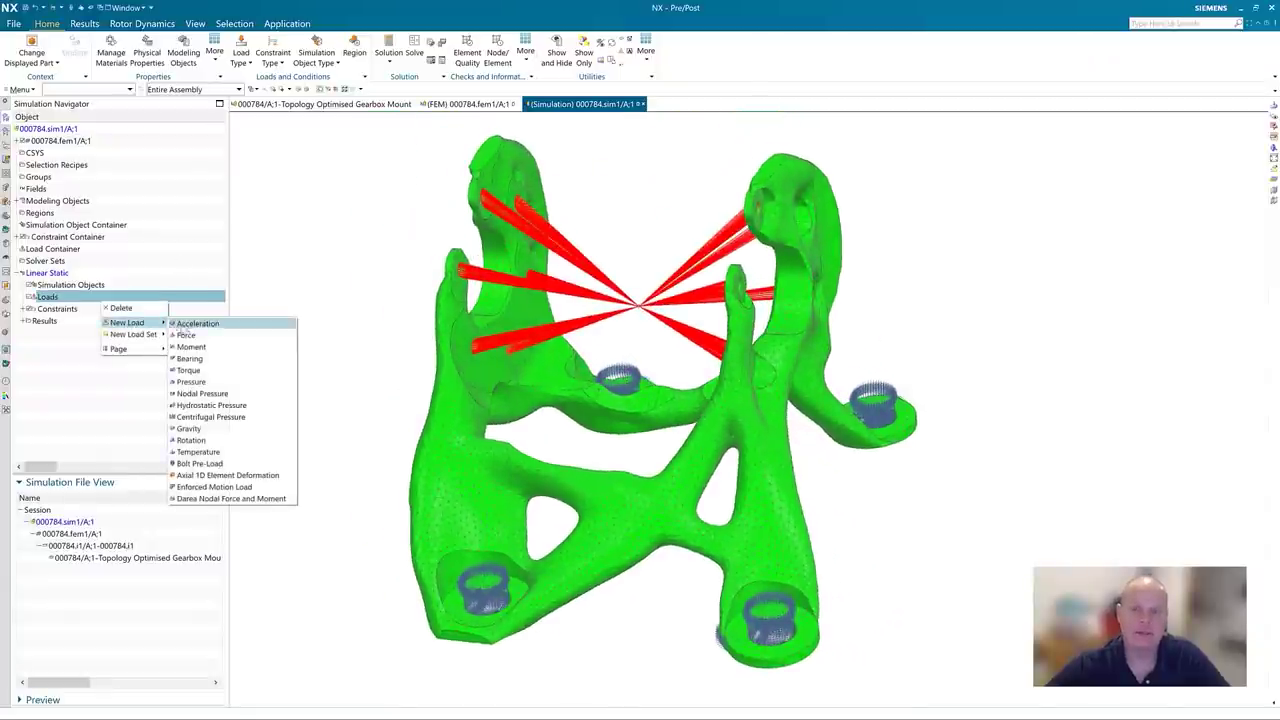
click(185, 338)
click(637, 305)
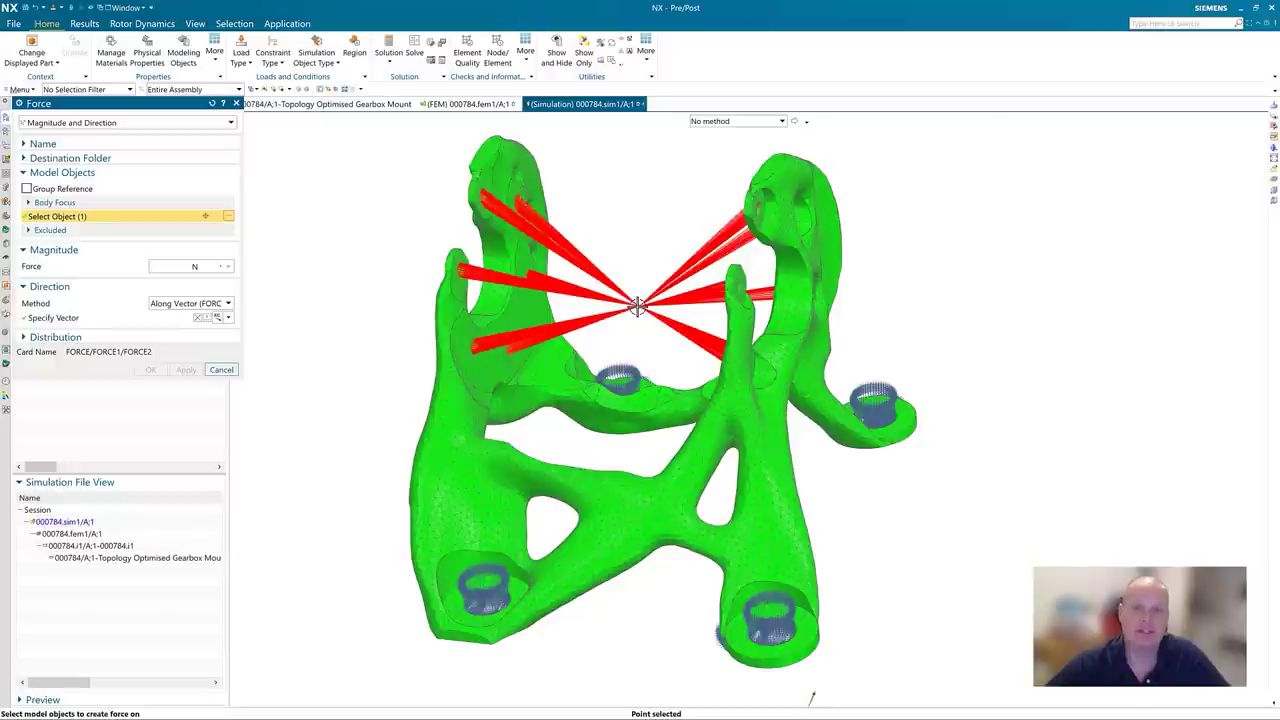
text(30)
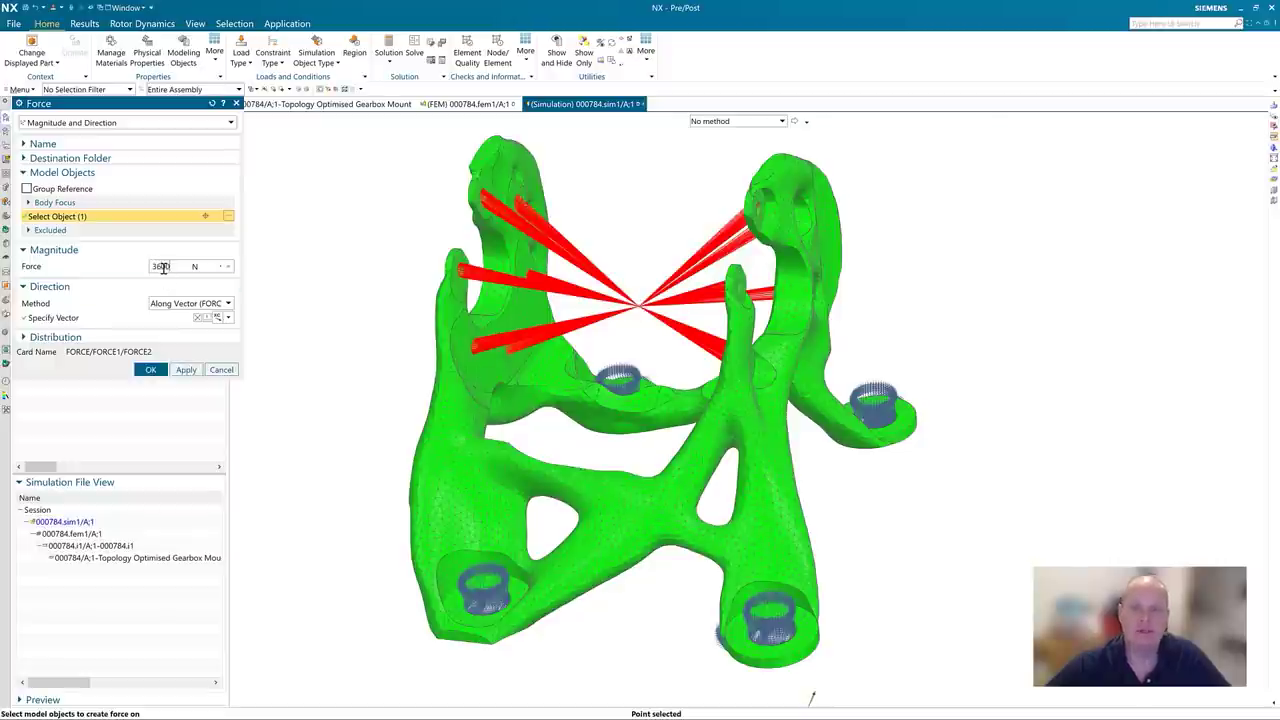
key(Tab)
click(150, 369)
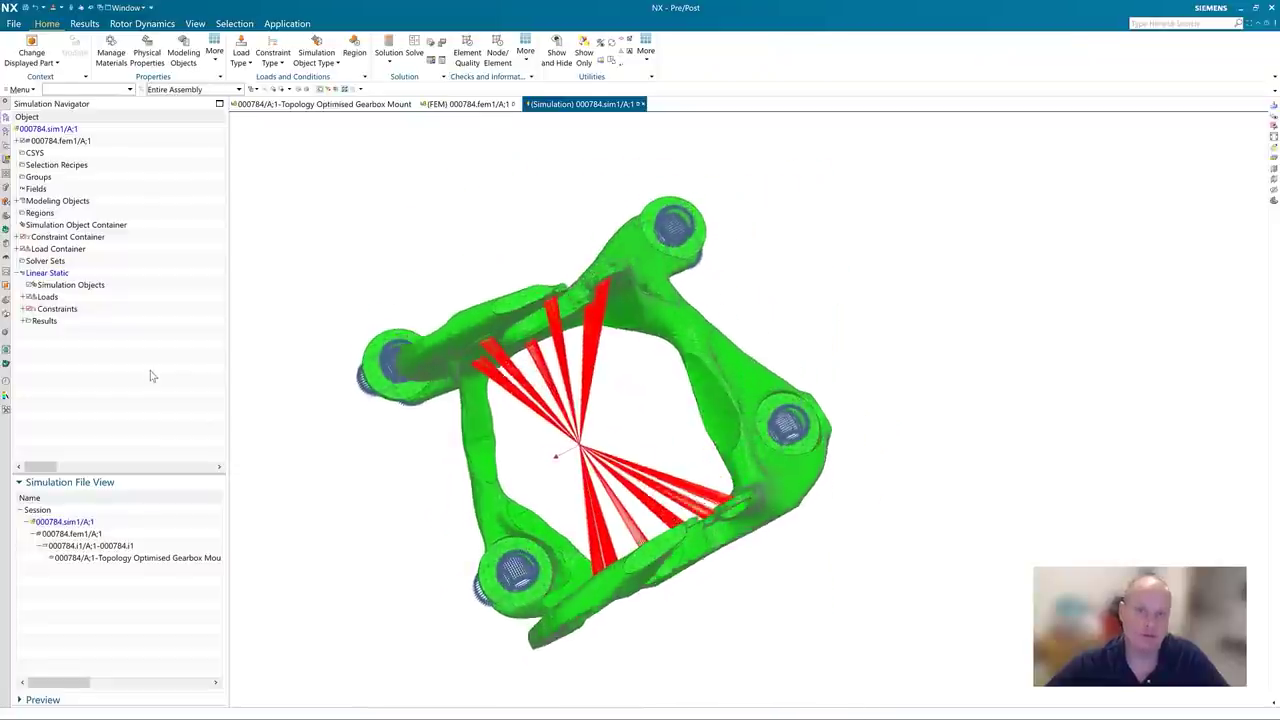
Solve the Linear Static solution, dismiss the solver log and job monitor, and open Results.
right_click(56, 275)
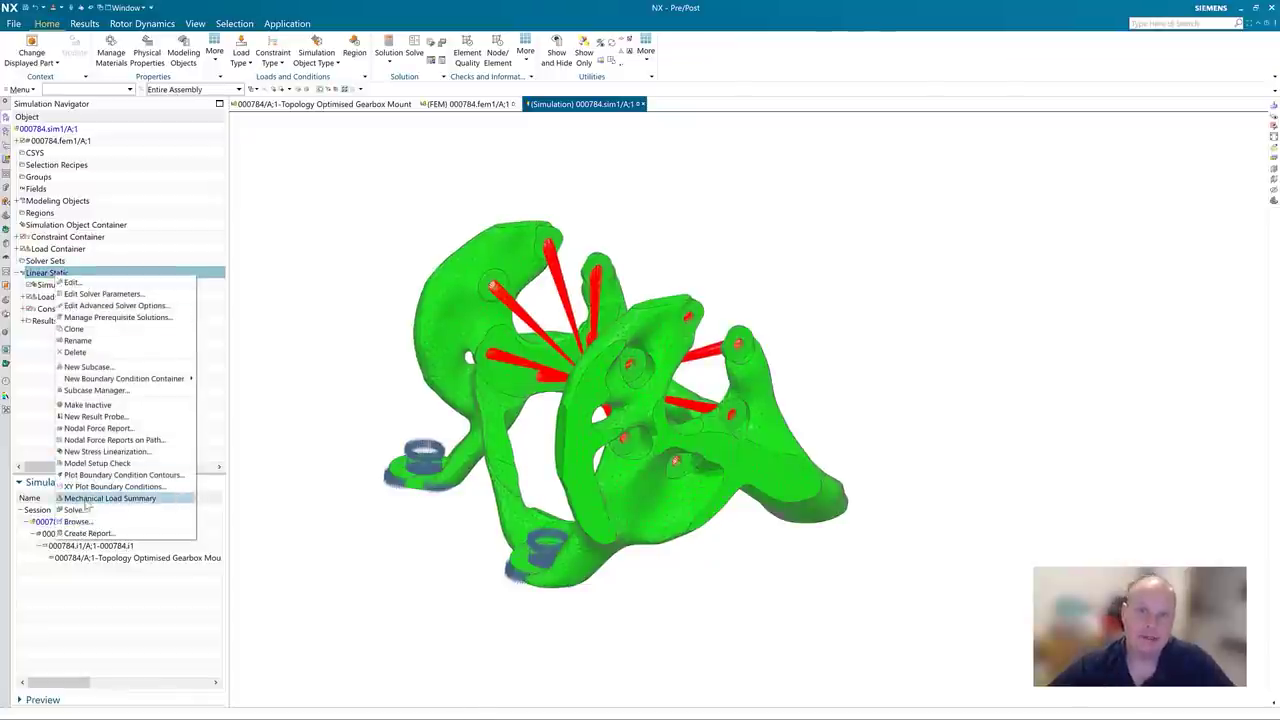
click(86, 511)
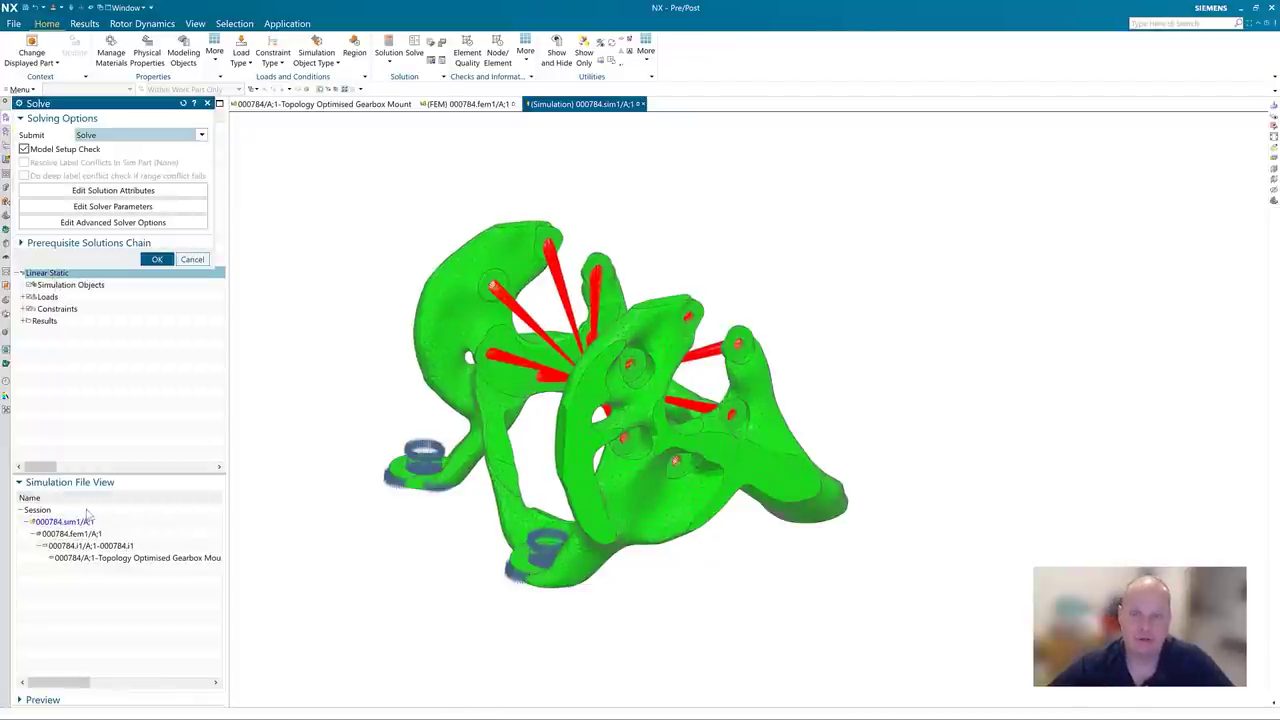
click(155, 260)
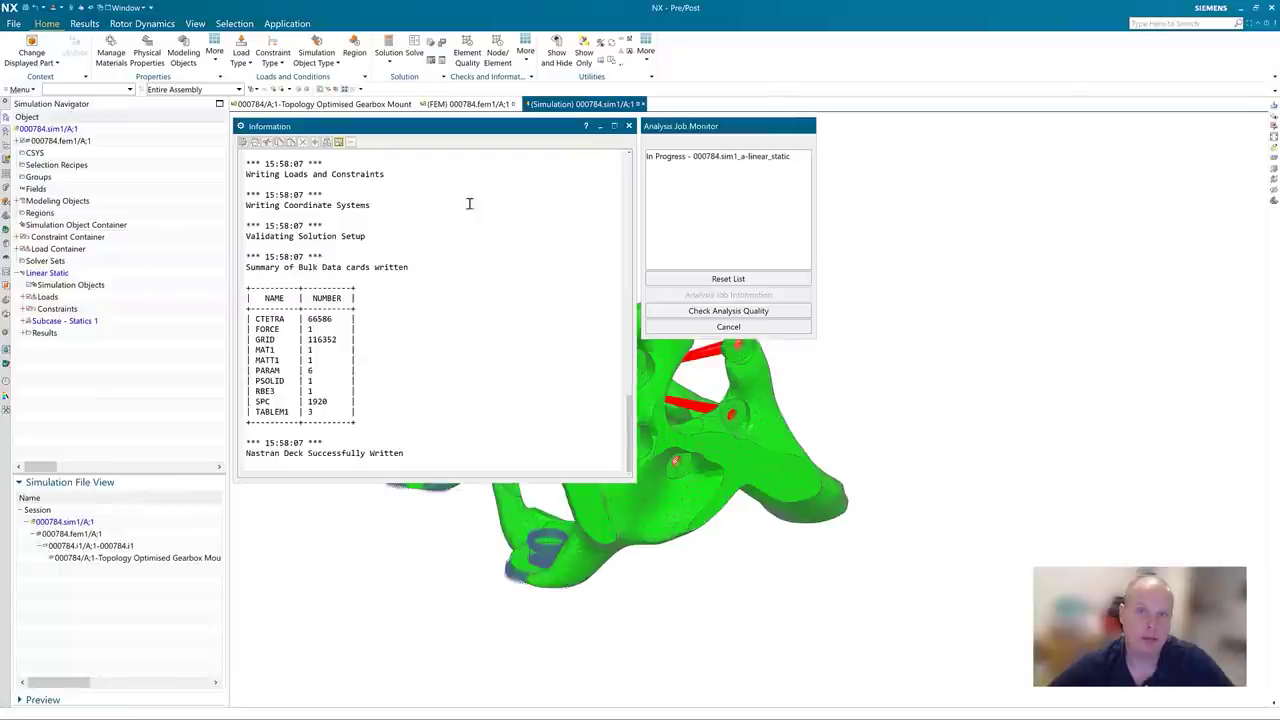
click(628, 127)
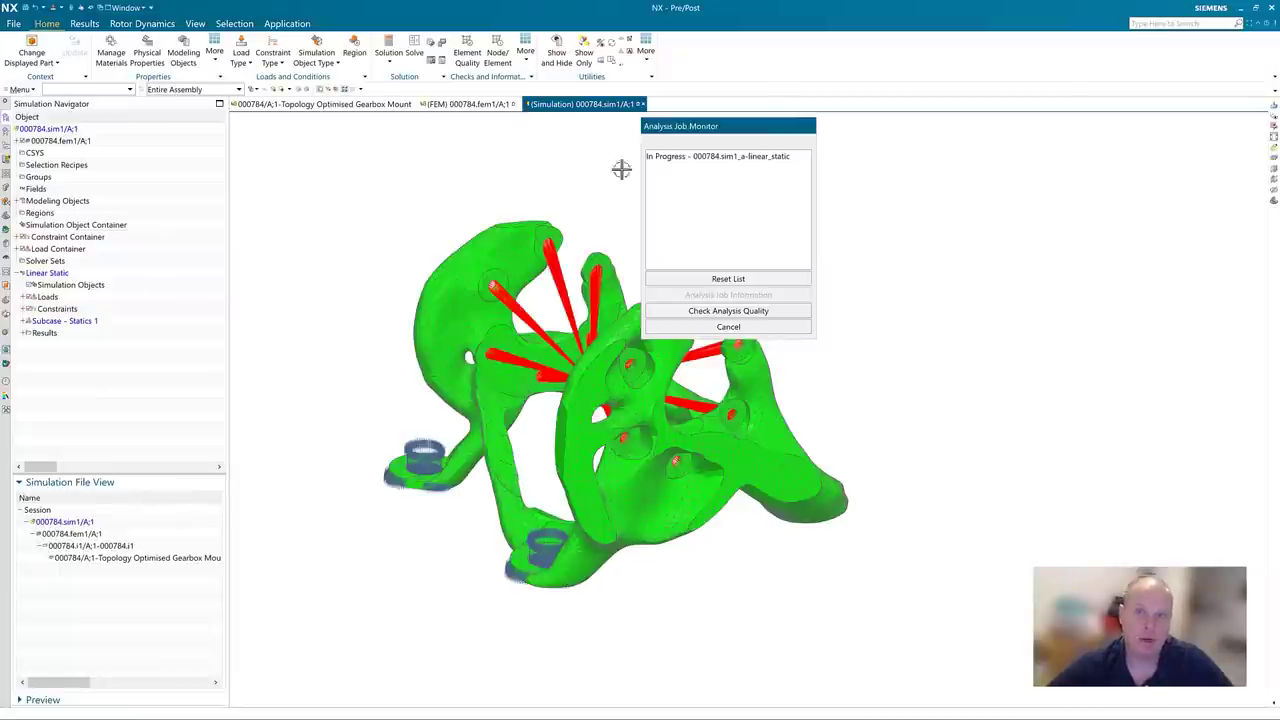
click(705, 328)
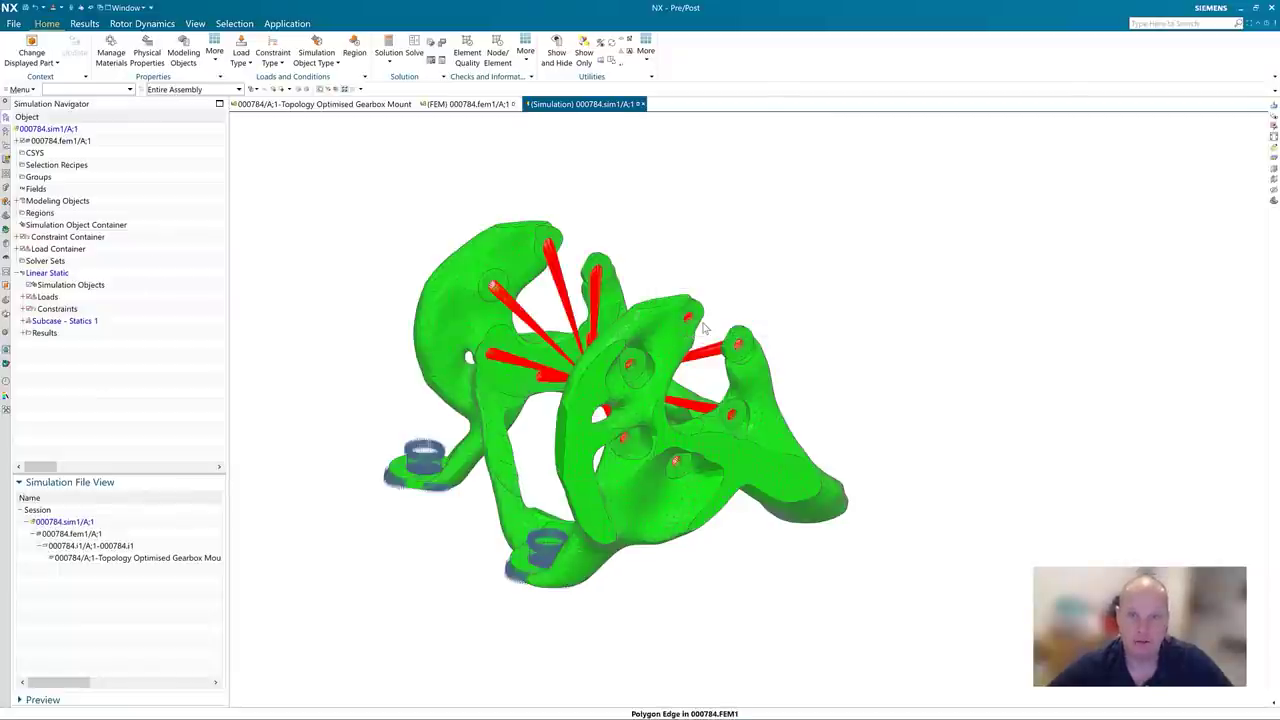
double_click(42, 334)
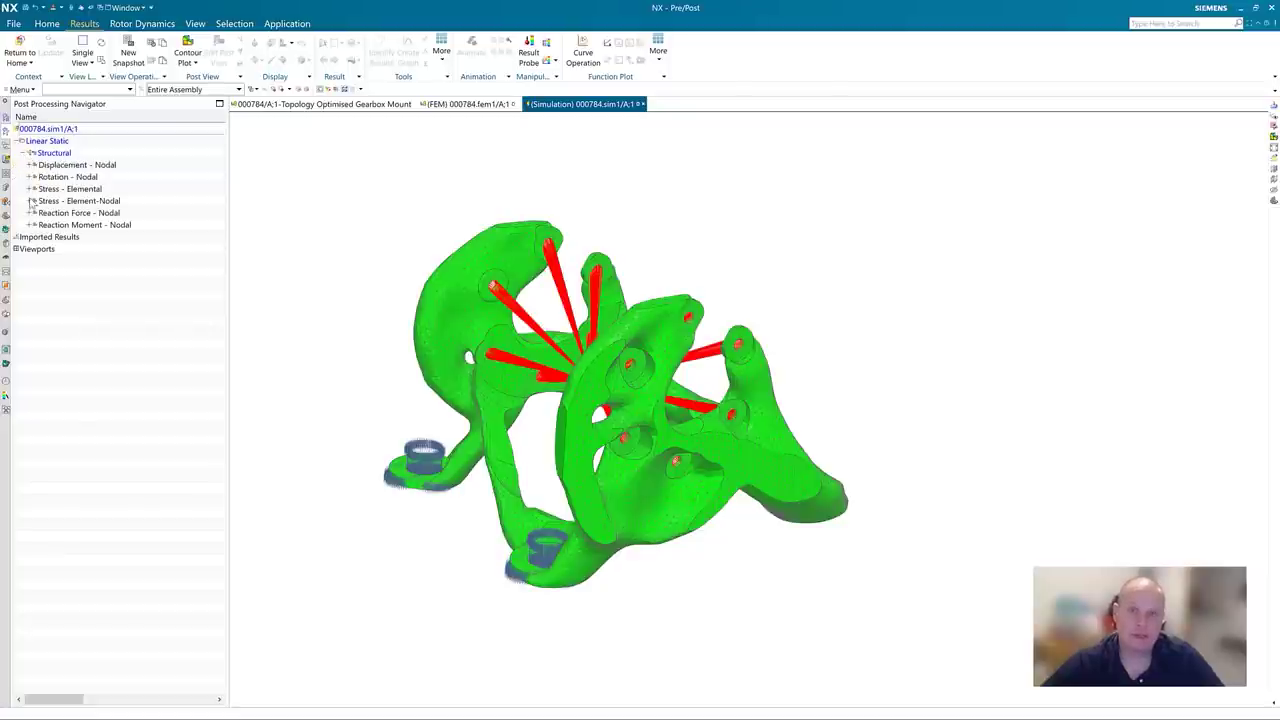
Plot the element-nodal Von-Mises stress contour with the 1D spoke elements hidden.
click(31, 201)
double_click(70, 382)
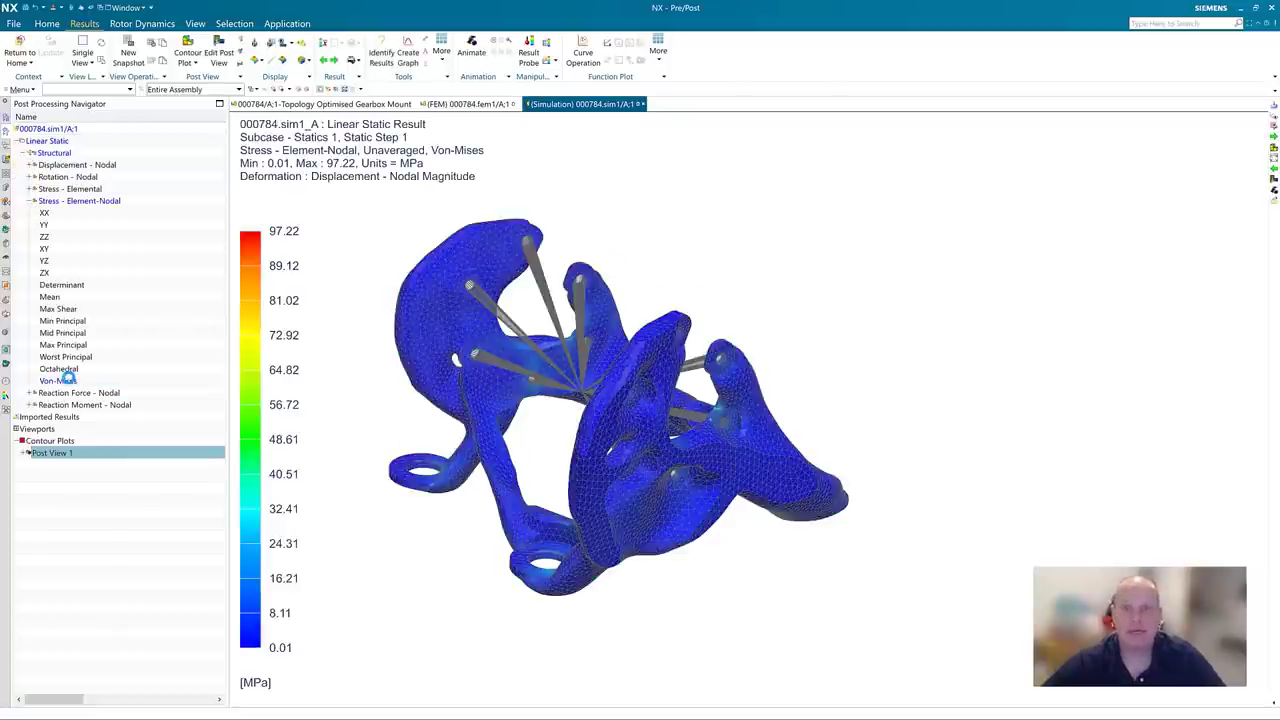
click(26, 454)
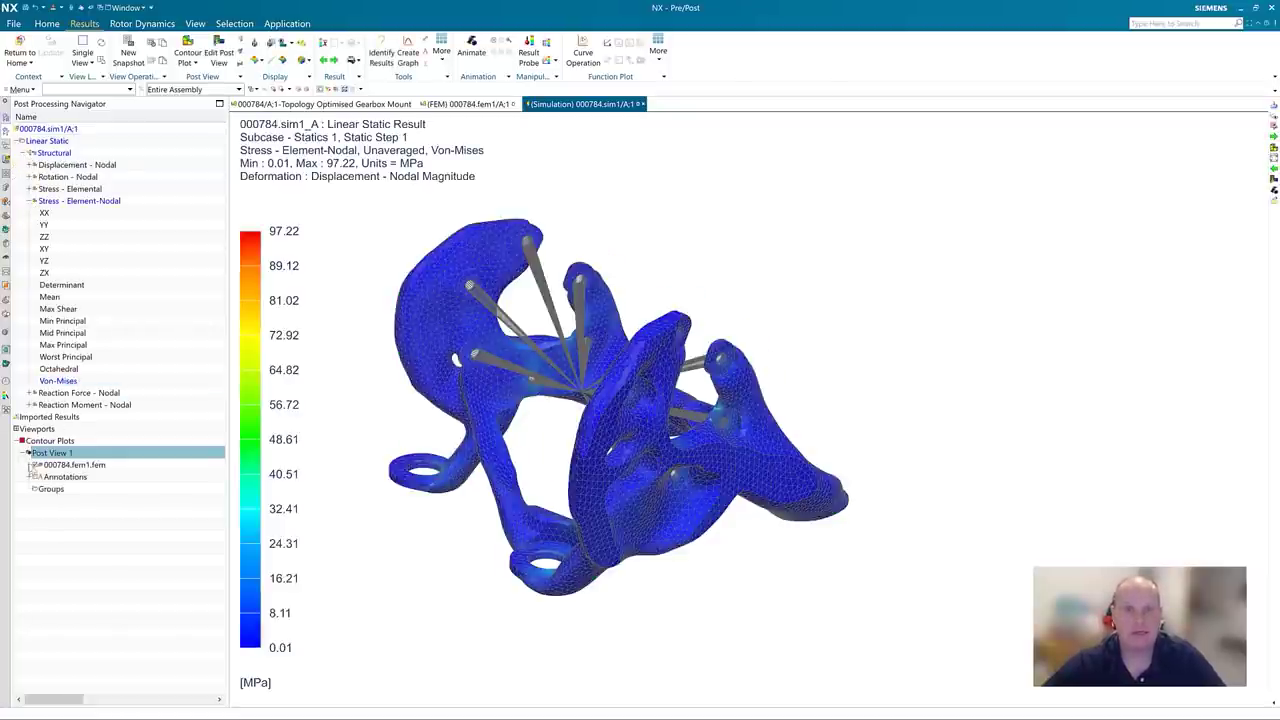
click(32, 466)
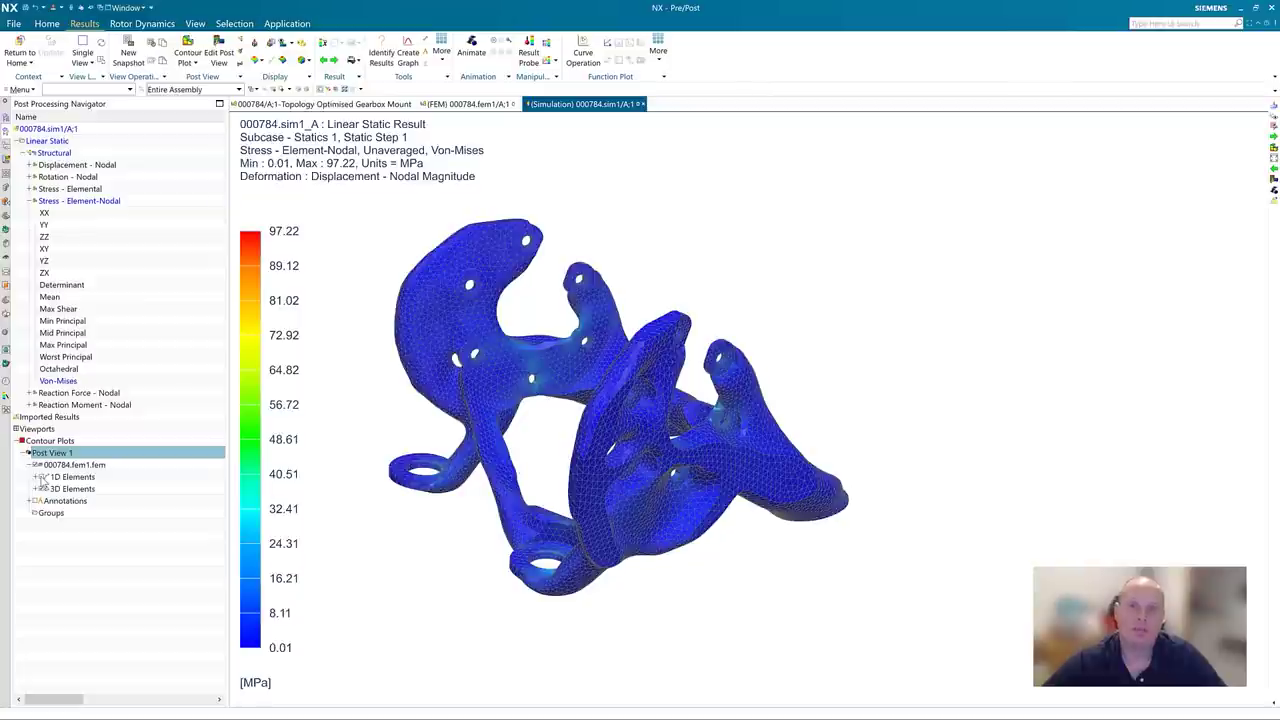
In the post view settings, show feature edges only and combine stress results at nodes.
click(218, 48)
click(64, 121)
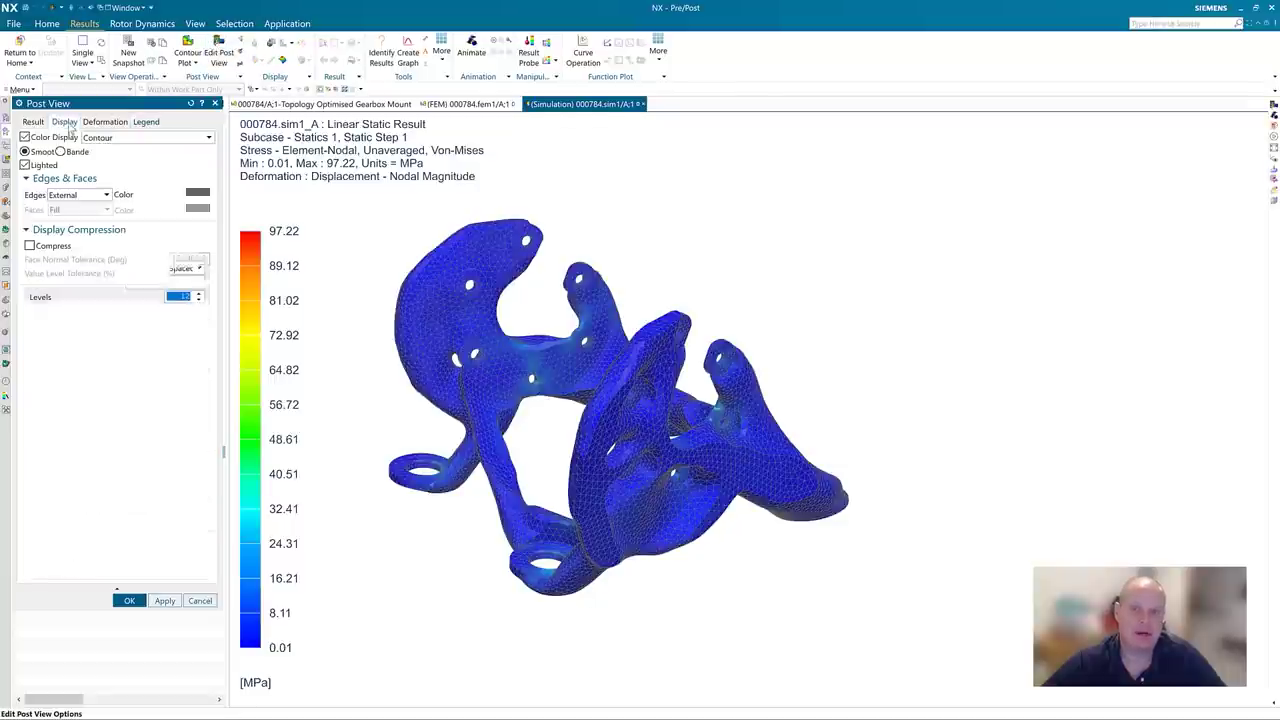
click(70, 195)
click(66, 219)
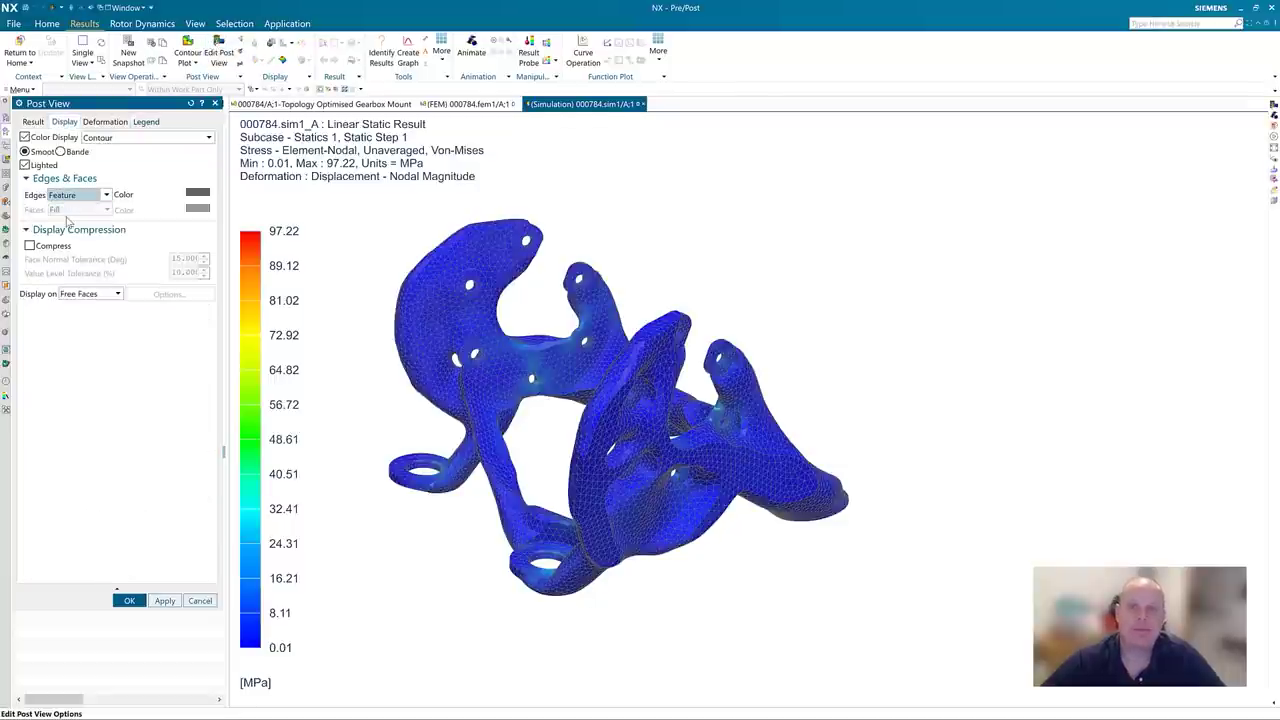
click(165, 600)
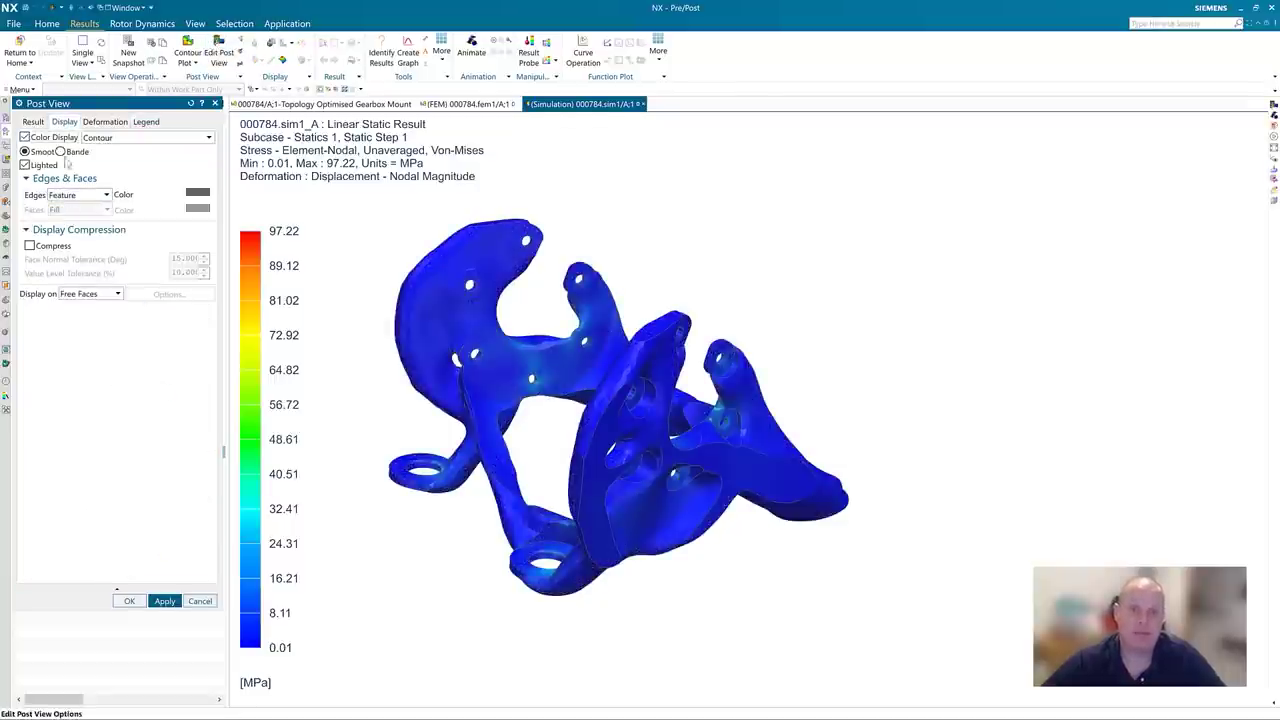
click(33, 122)
click(175, 257)
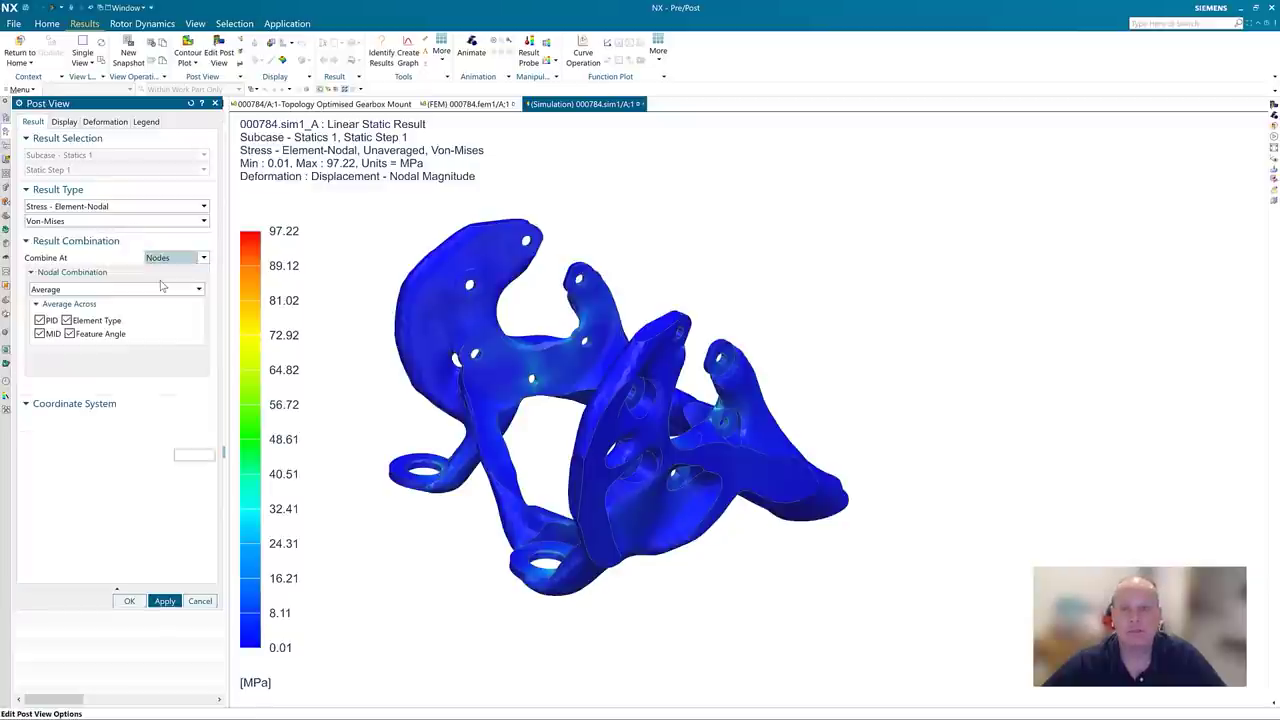
click(165, 600)
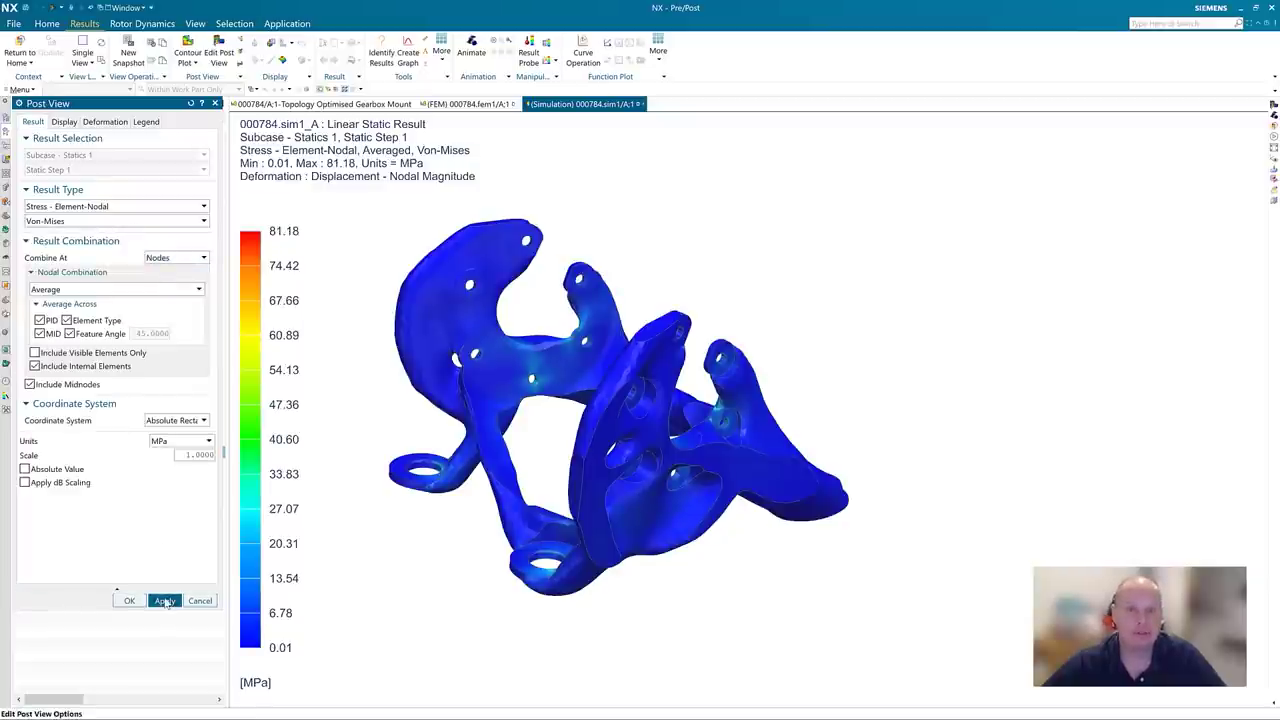
Set the legend extremes to Specified with a maximum of 25 MPa.
click(146, 121)
click(158, 222)
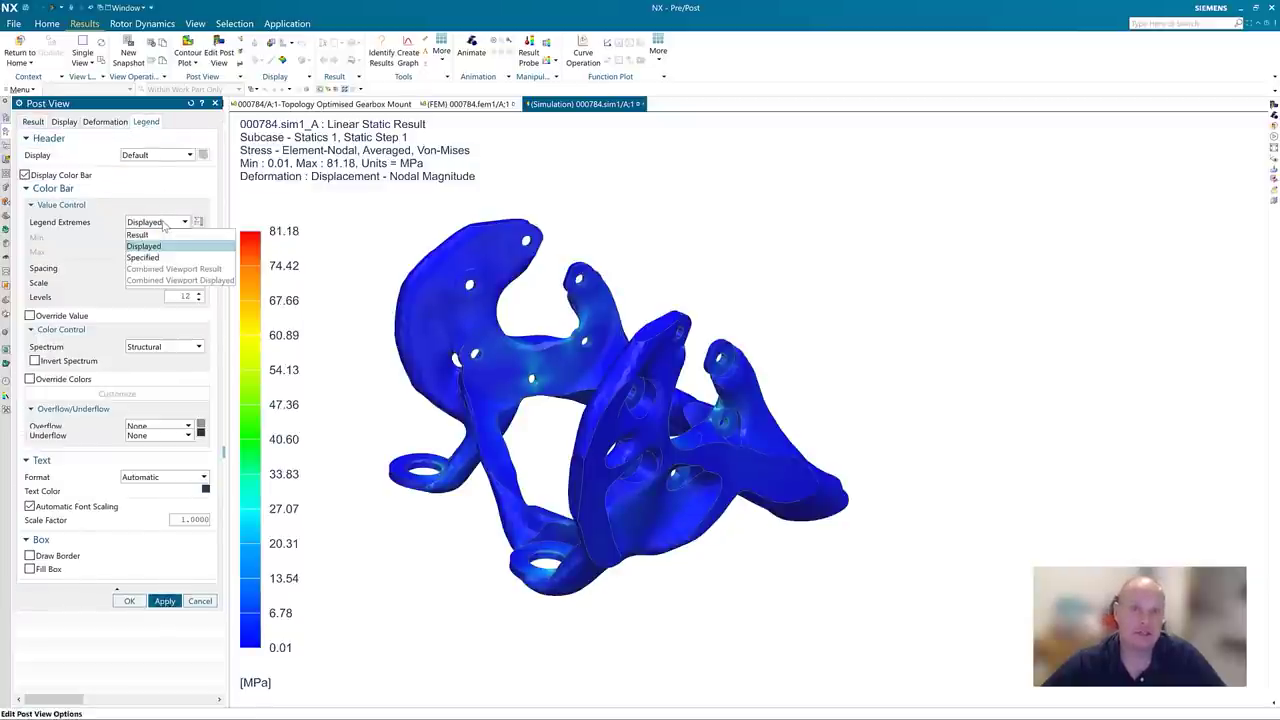
click(143, 257)
double_click(182, 252)
text(25)
click(124, 601)
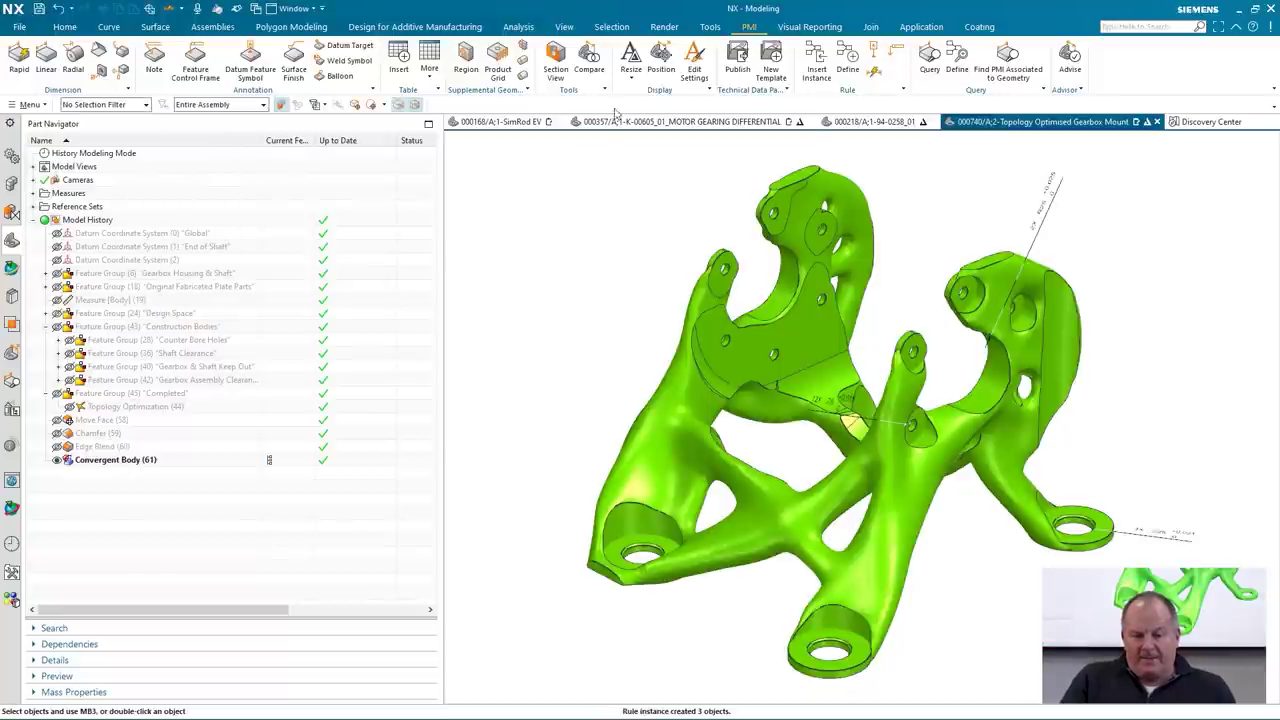
mouse_move(557, 242)
middle_down()
mouse_move(543, 243)
mouse_move(525, 442)
mouse_move(773, 416)
middle_up()
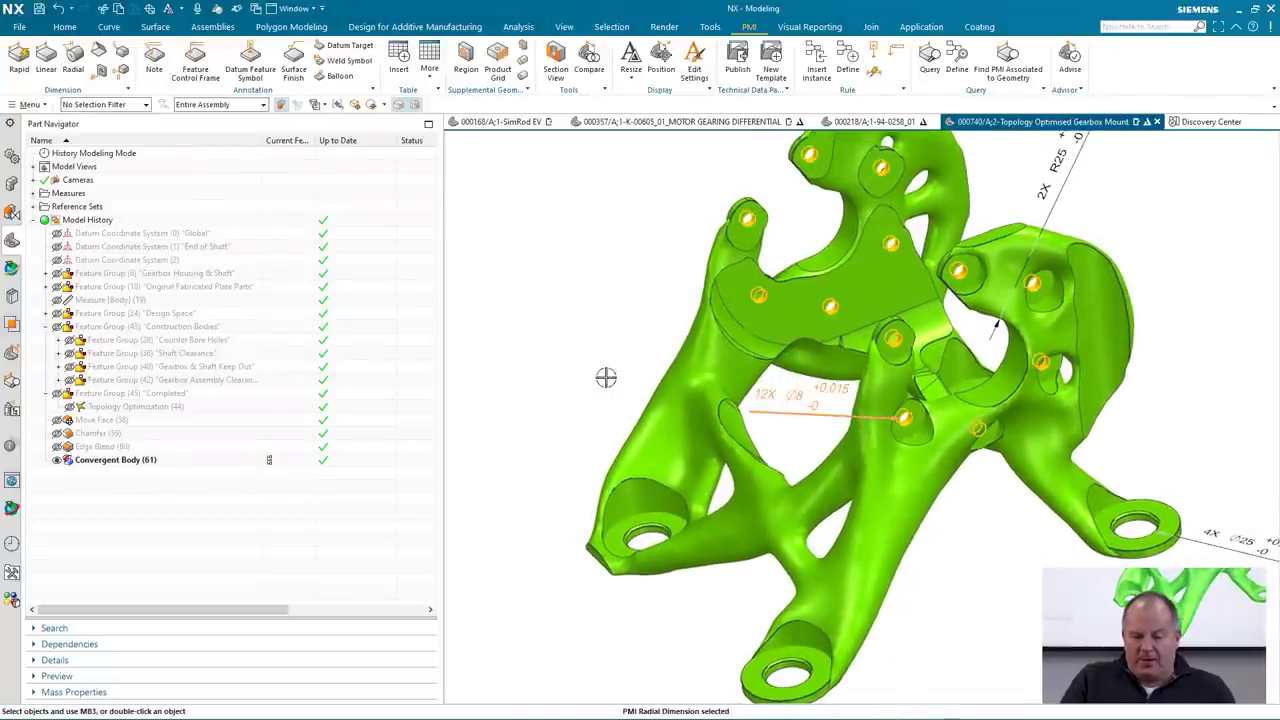
middle_drag(604, 373, 566, 354)
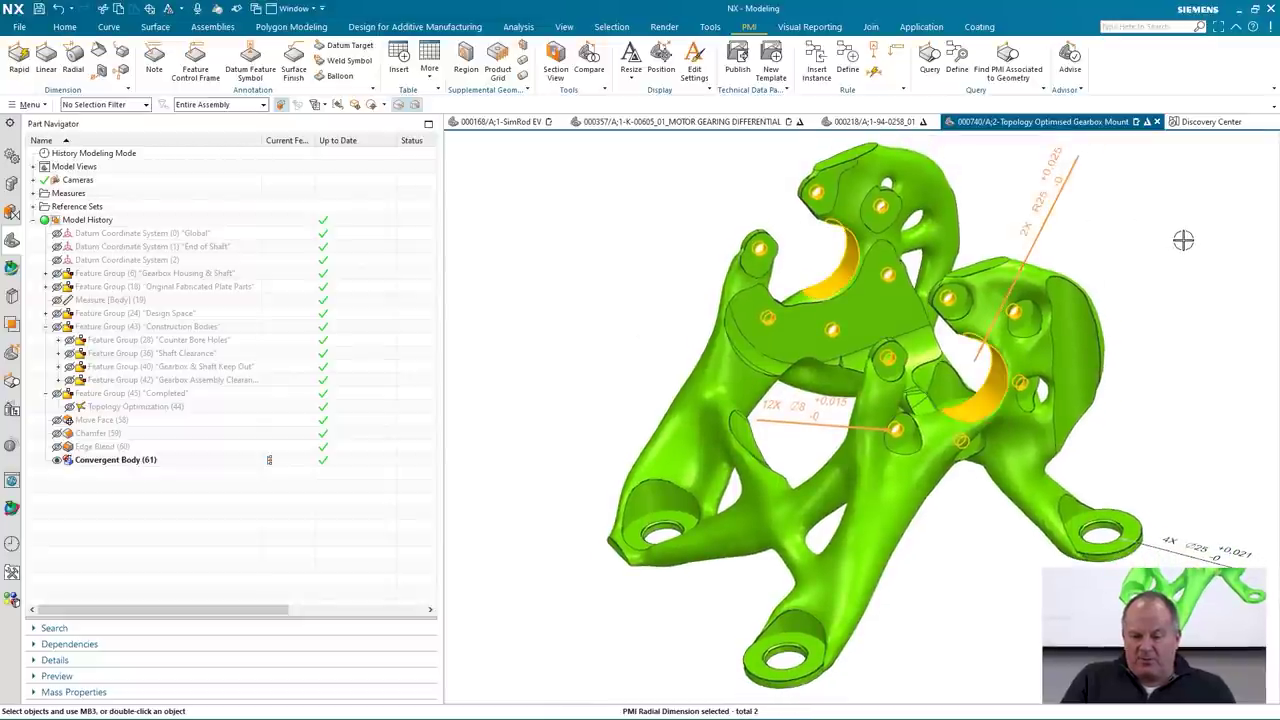
mouse_move(1179, 231)
middle_down()
mouse_move(1178, 375)
mouse_move(1131, 517)
middle_up()
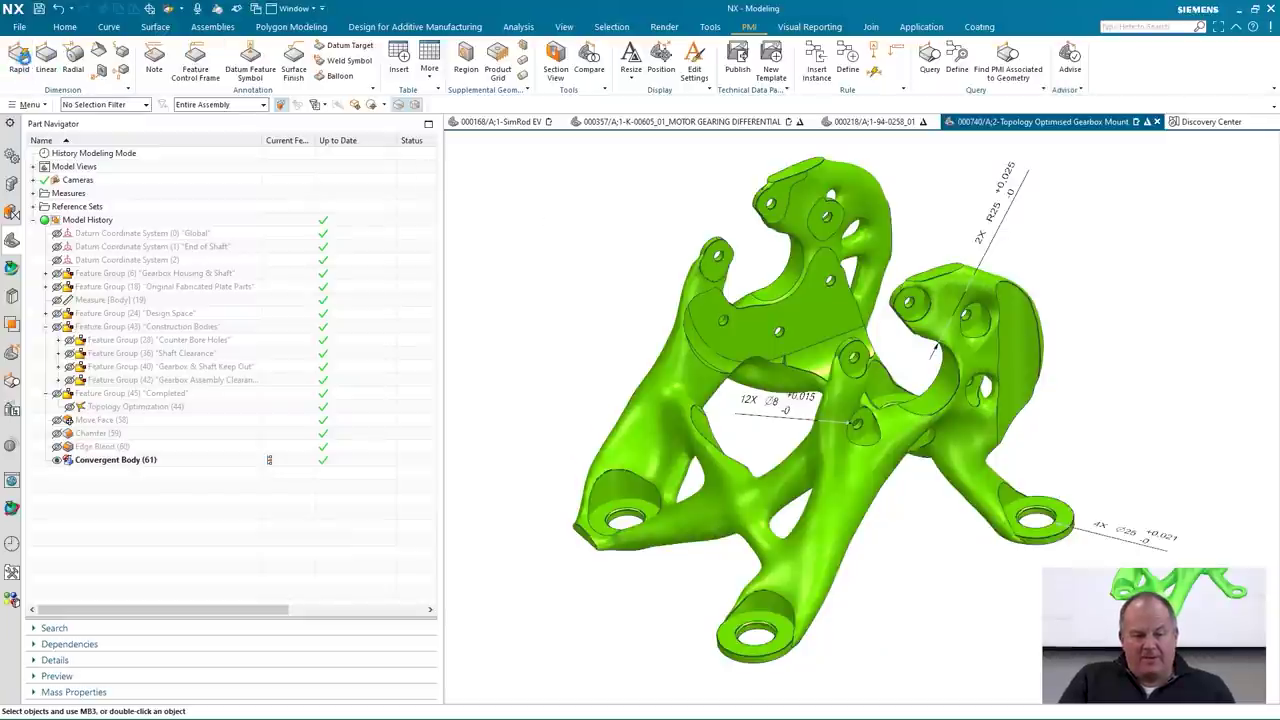
Dimension the distance between two mounting-lug holes as 164.5 ±0.1.
click(38, 66)
middle_drag(566, 217, 531, 357)
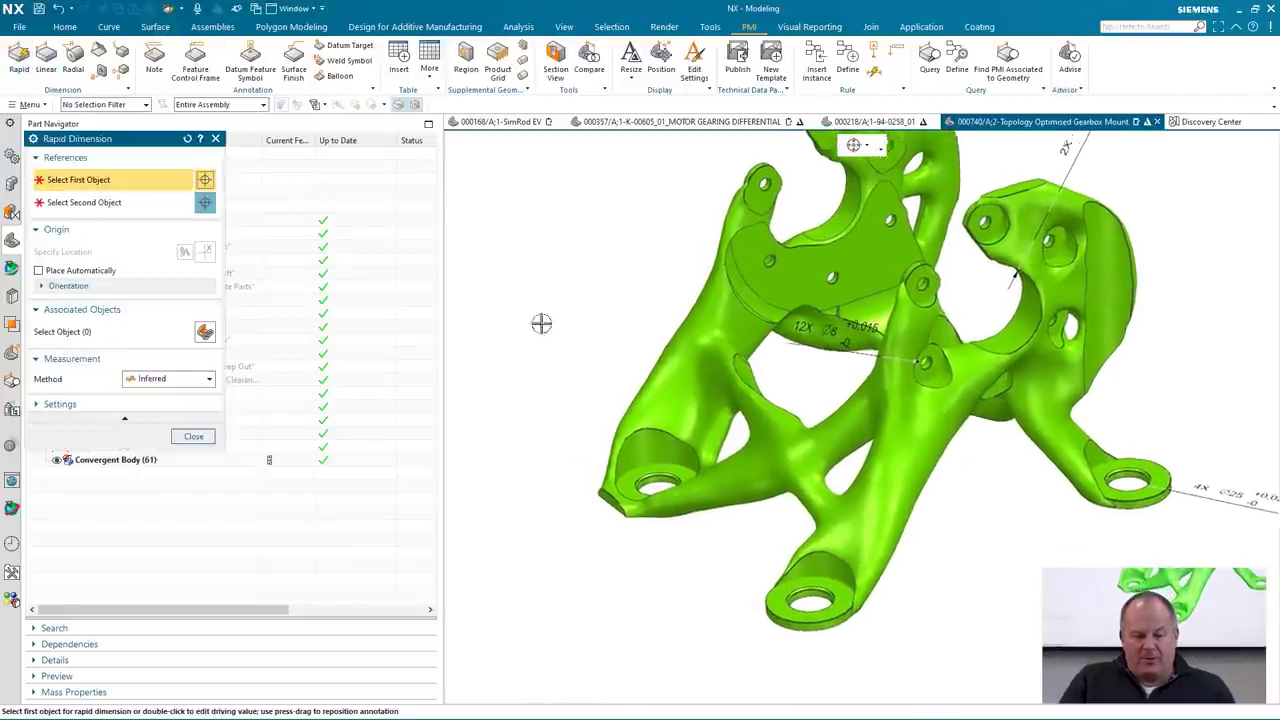
scroll(531, 357, up, 3)
scroll(534, 431, up, 3)
scroll(608, 431, up, 3)
scroll(646, 360, up, 2)
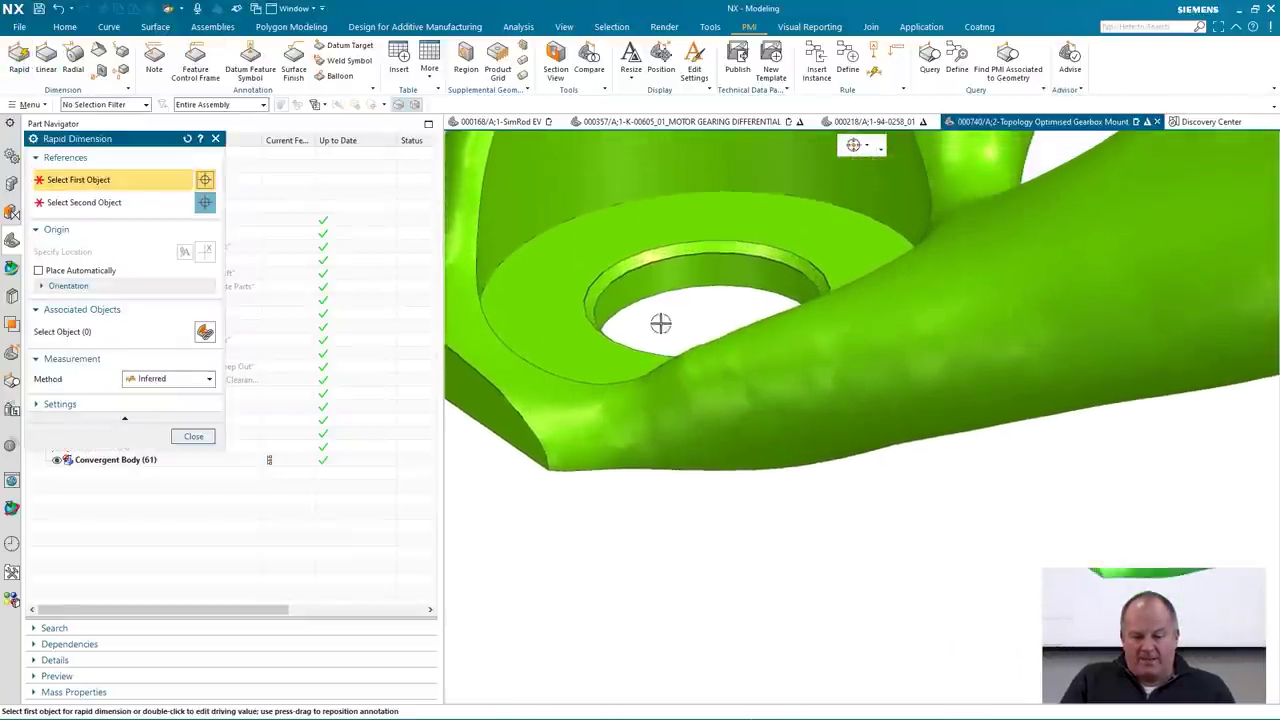
click(673, 277)
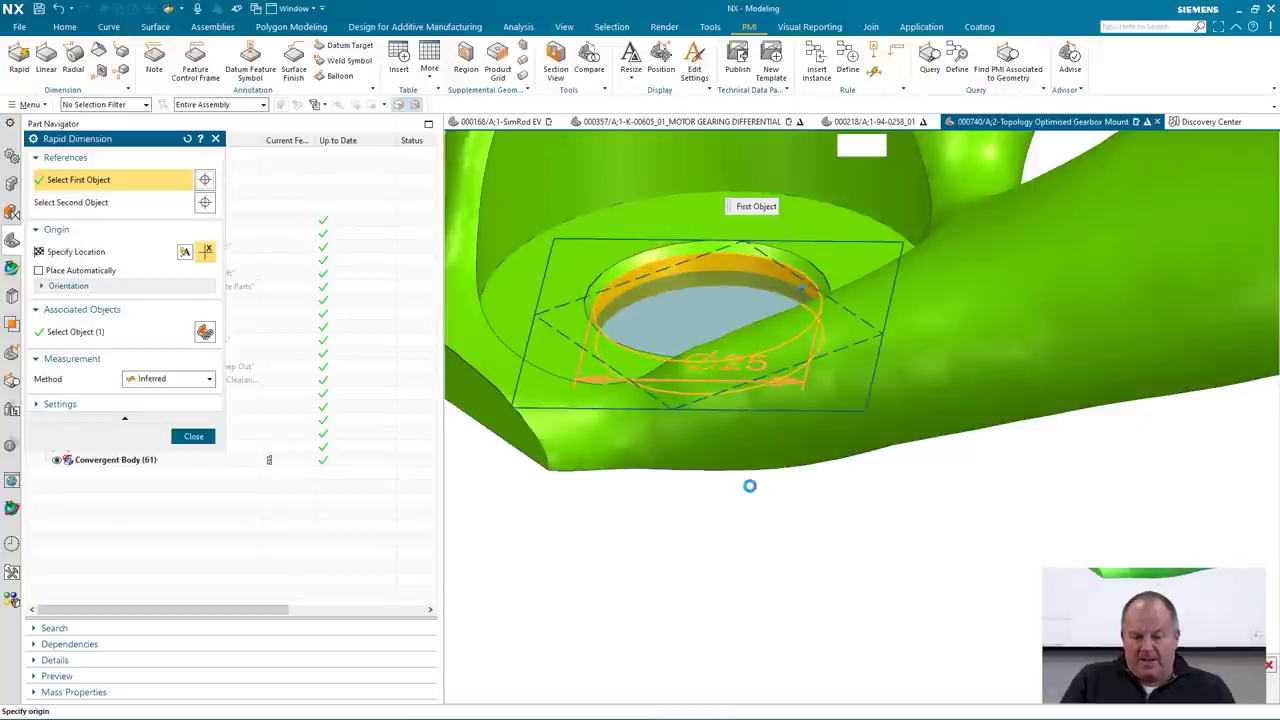
mouse_move(749, 486)
middle_down()
mouse_move(992, 526)
mouse_move(994, 490)
middle_up()
click(995, 490)
click(1005, 490)
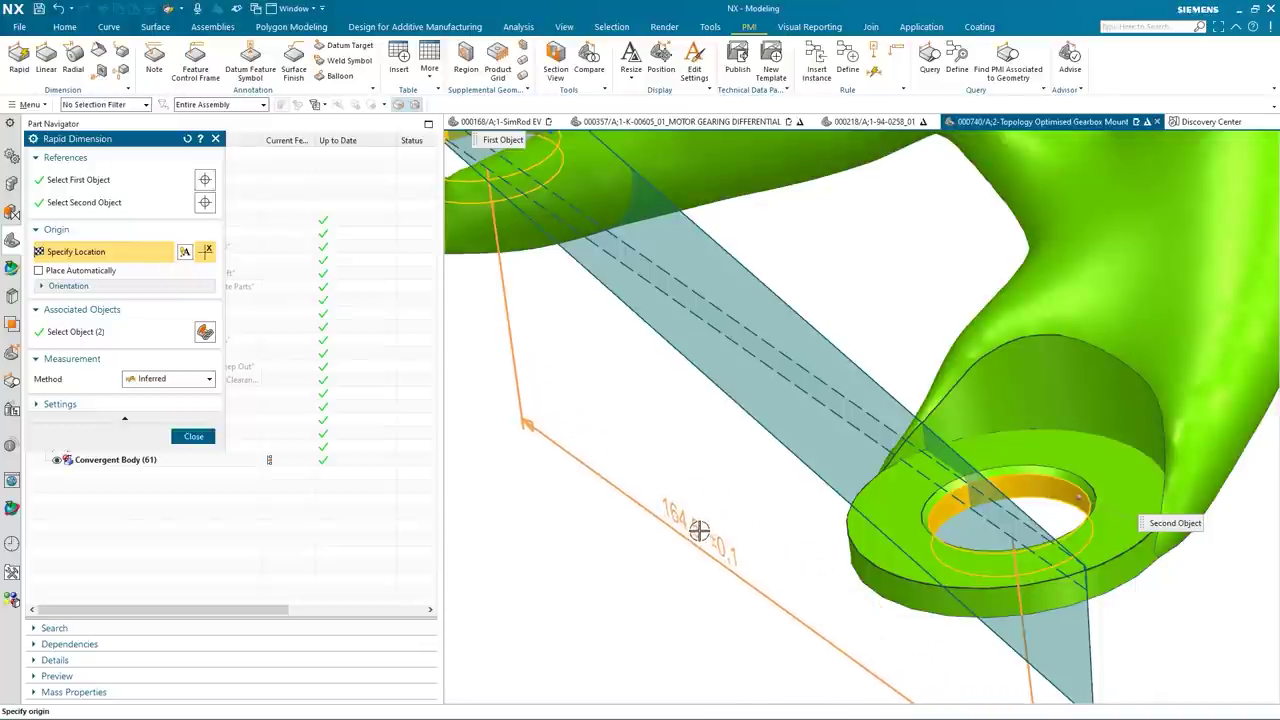
click(699, 531)
Pick the opposite lug hole pair for the 220 ±0.1 dimension.
mouse_move(610, 565)
middle_down()
mouse_move(735, 469)
mouse_move(726, 477)
middle_up()
scroll(726, 470, down, 3)
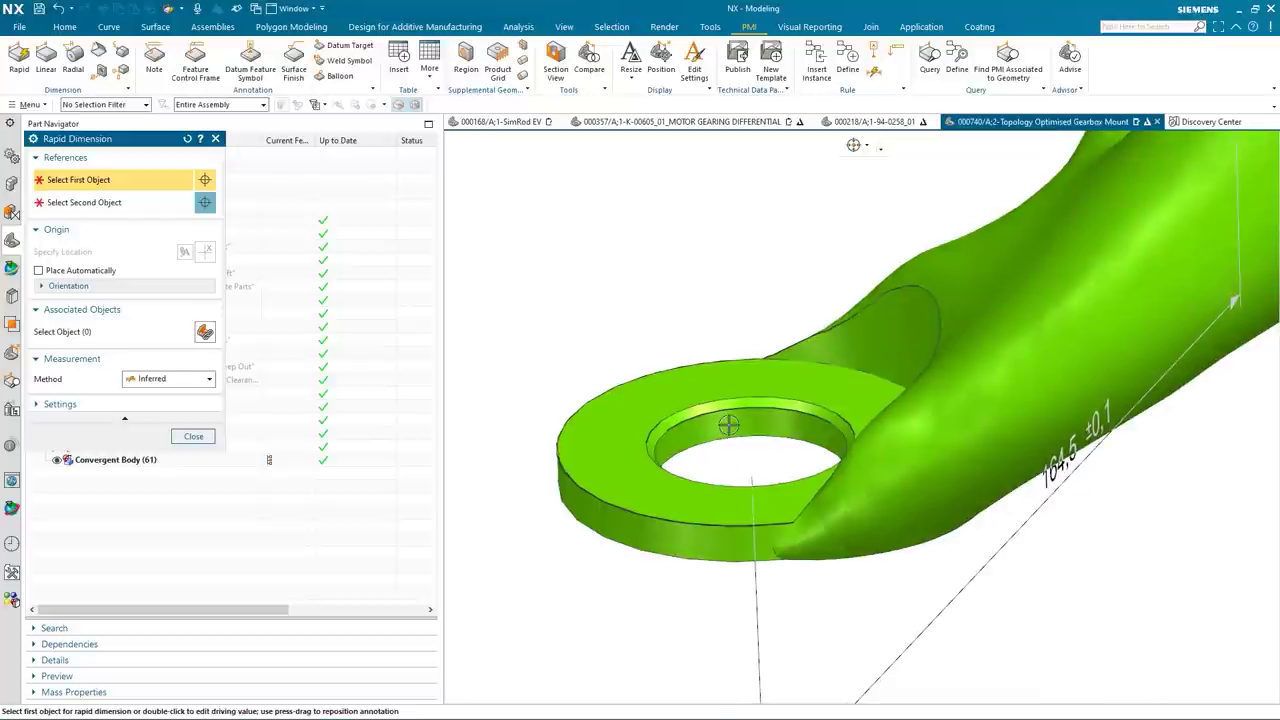
click(729, 425)
mouse_move(1023, 586)
middle_down()
mouse_move(1058, 568)
mouse_move(1075, 486)
mouse_move(680, 569)
middle_up()
click(1075, 486)
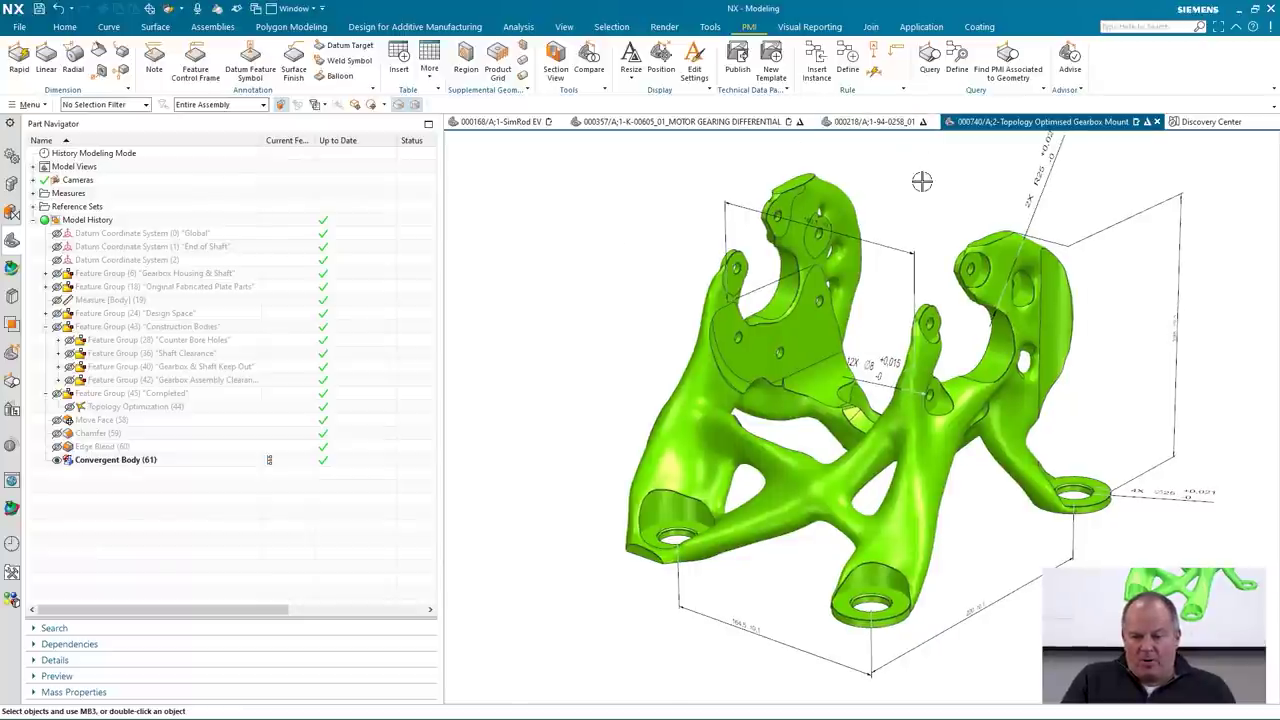
Orbit and zoom out for a last look at the dimensioned mount.
middle_drag(919, 185, 915, 183)
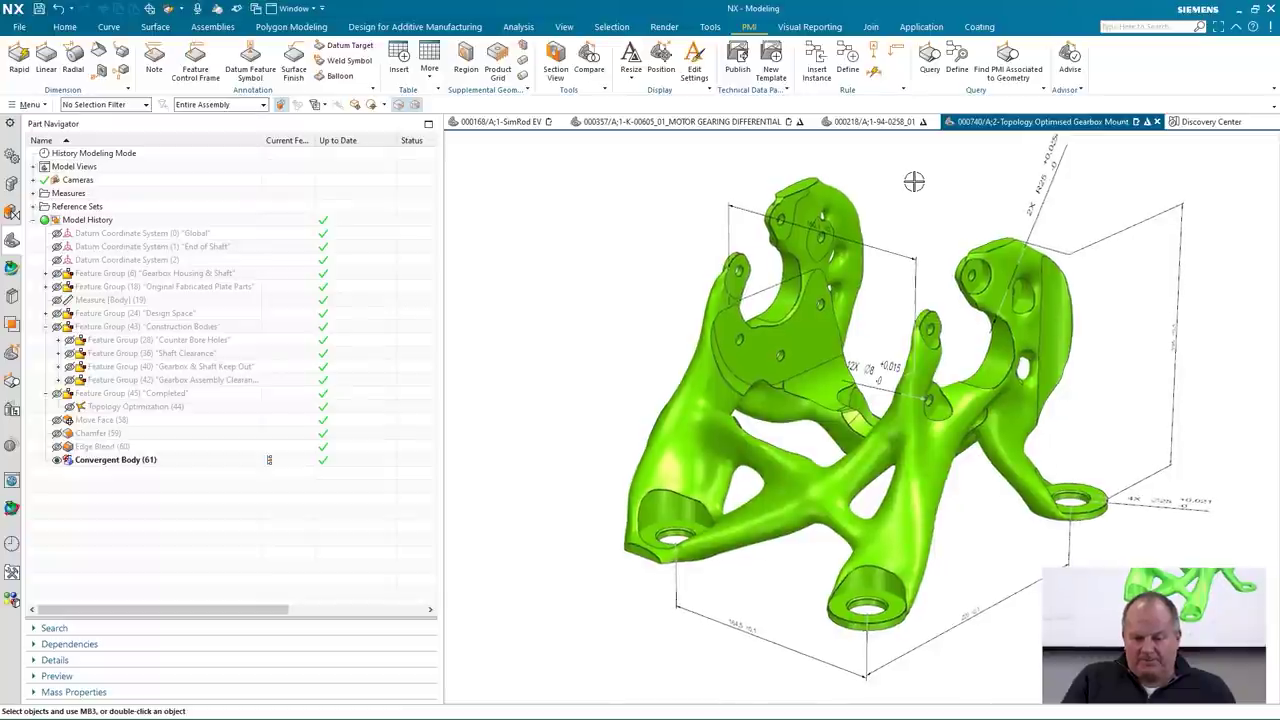
middle_drag(914, 181, 914, 181)
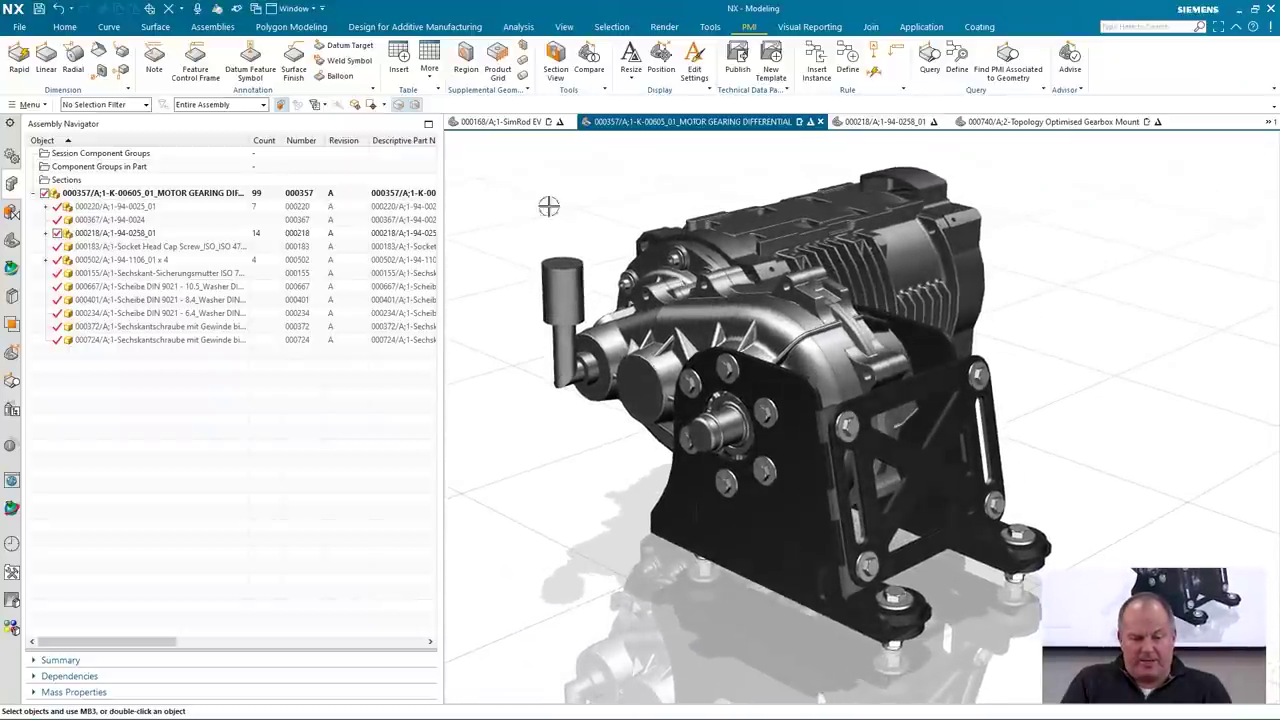
Delete the 000218/A;1-94-0258_01 bracket from the assembly, then select a mount bolt.
click(172, 232)
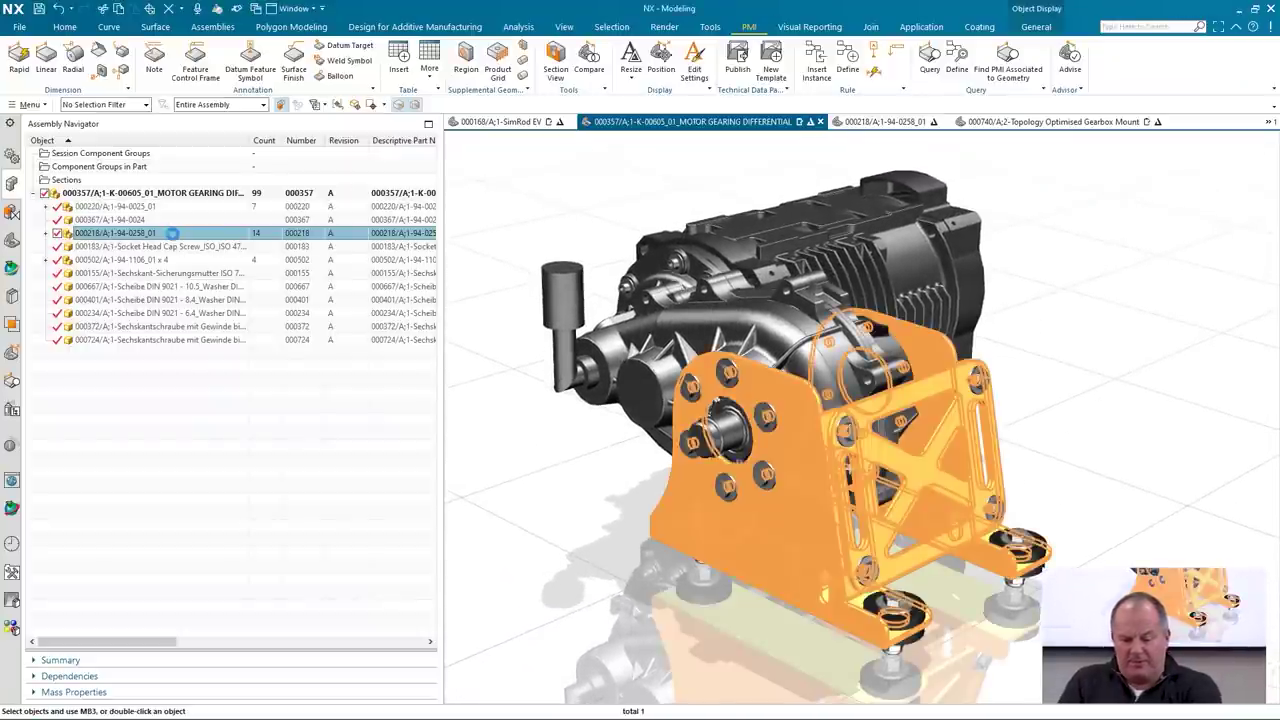
key(Delete)
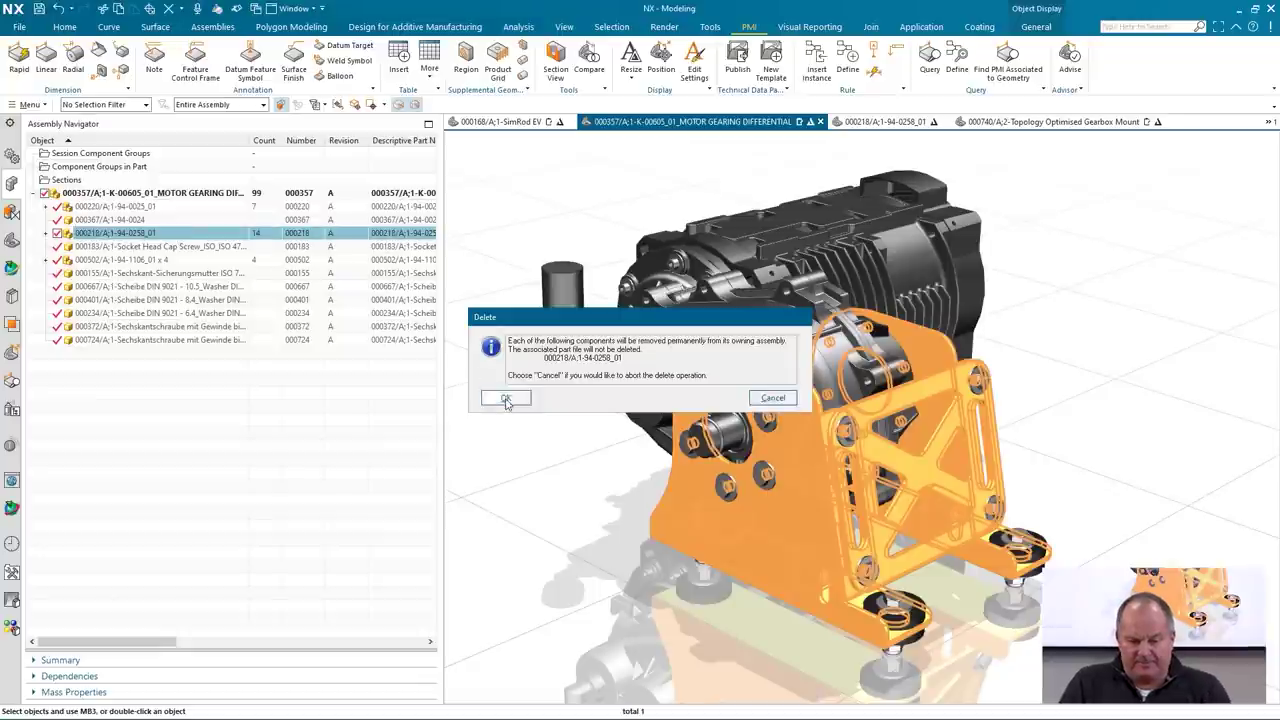
click(506, 398)
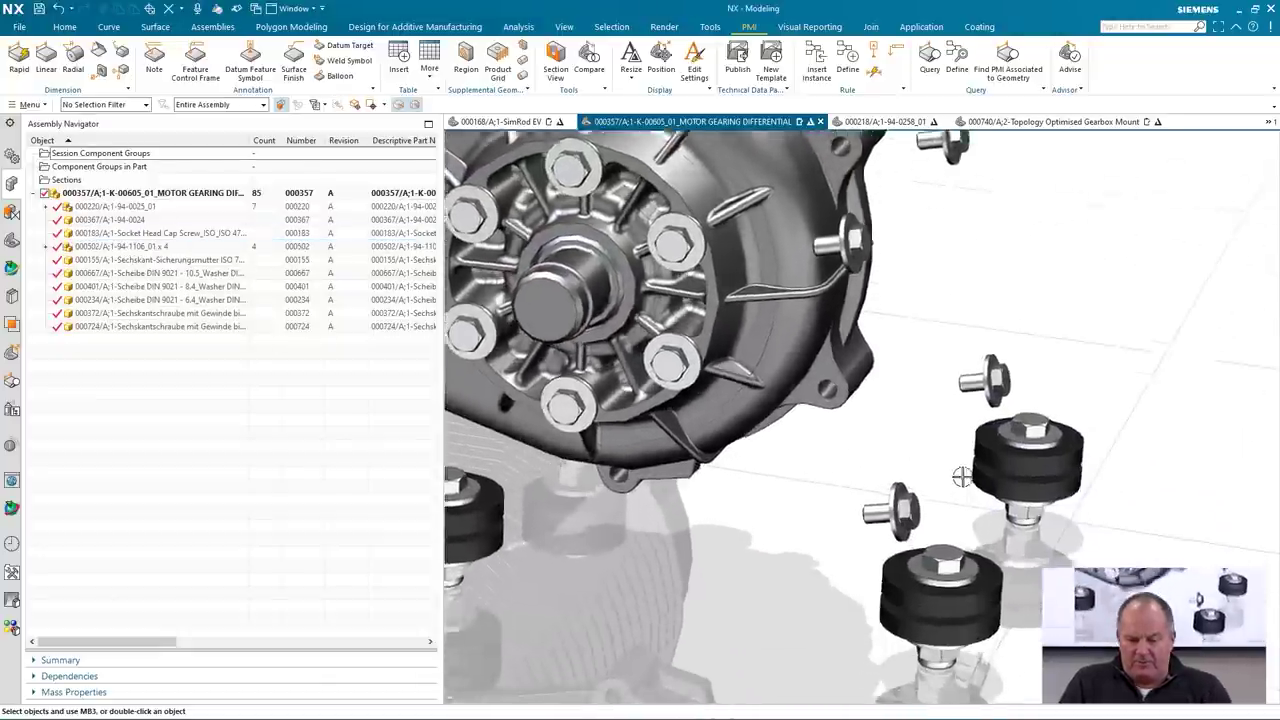
scroll(961, 477, up, 3)
click(940, 400)
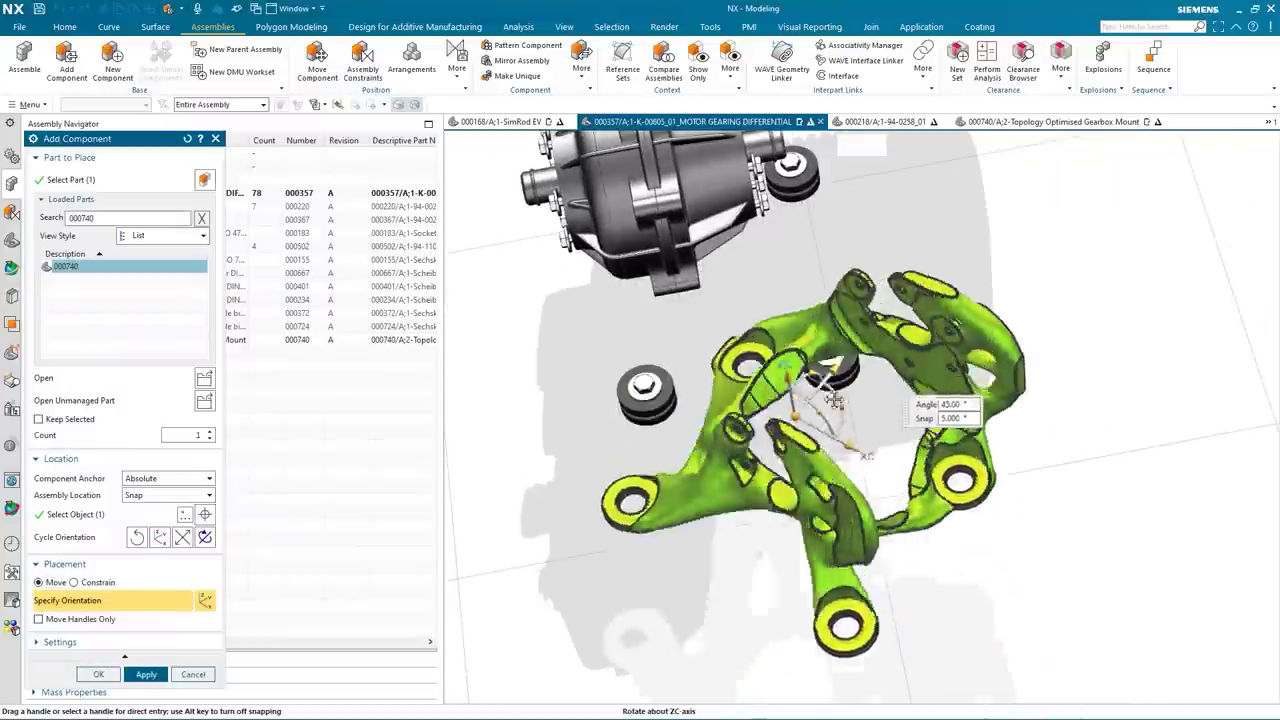
Touch/Align the green bracket's hole face to the bushing face to seat it on the gearbox.
middle_drag(725, 428, 480, 258)
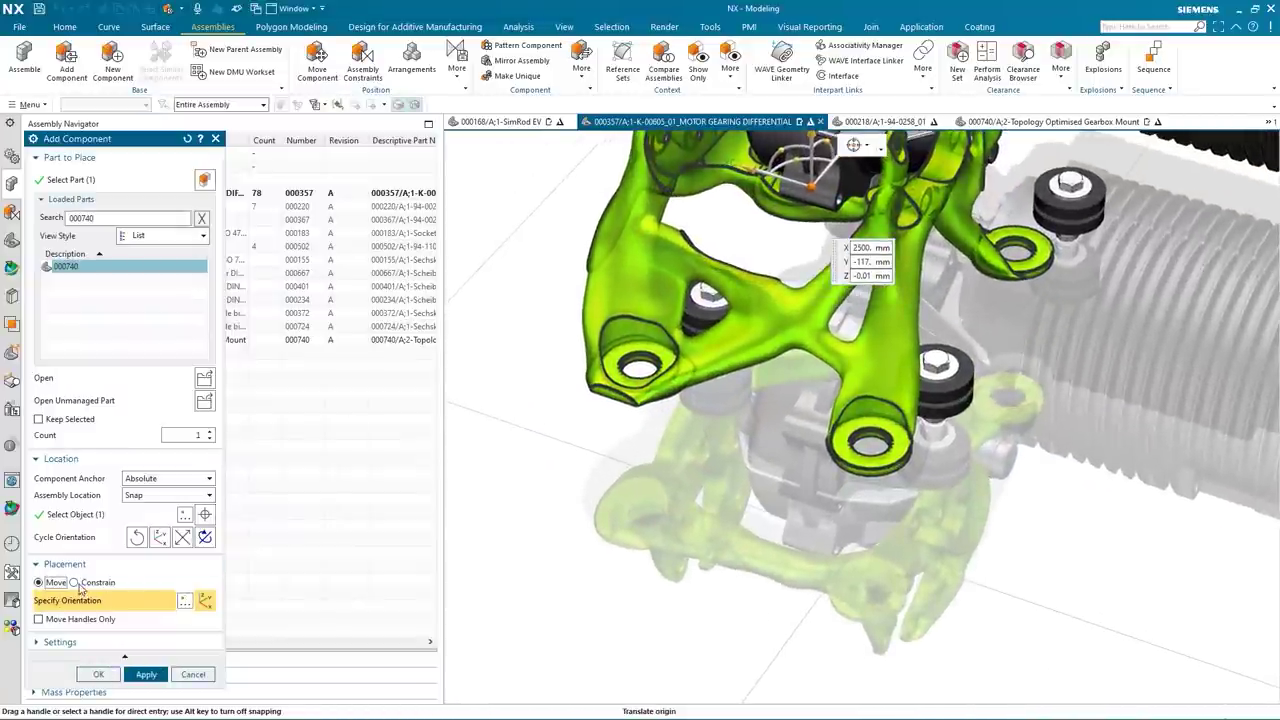
click(74, 582)
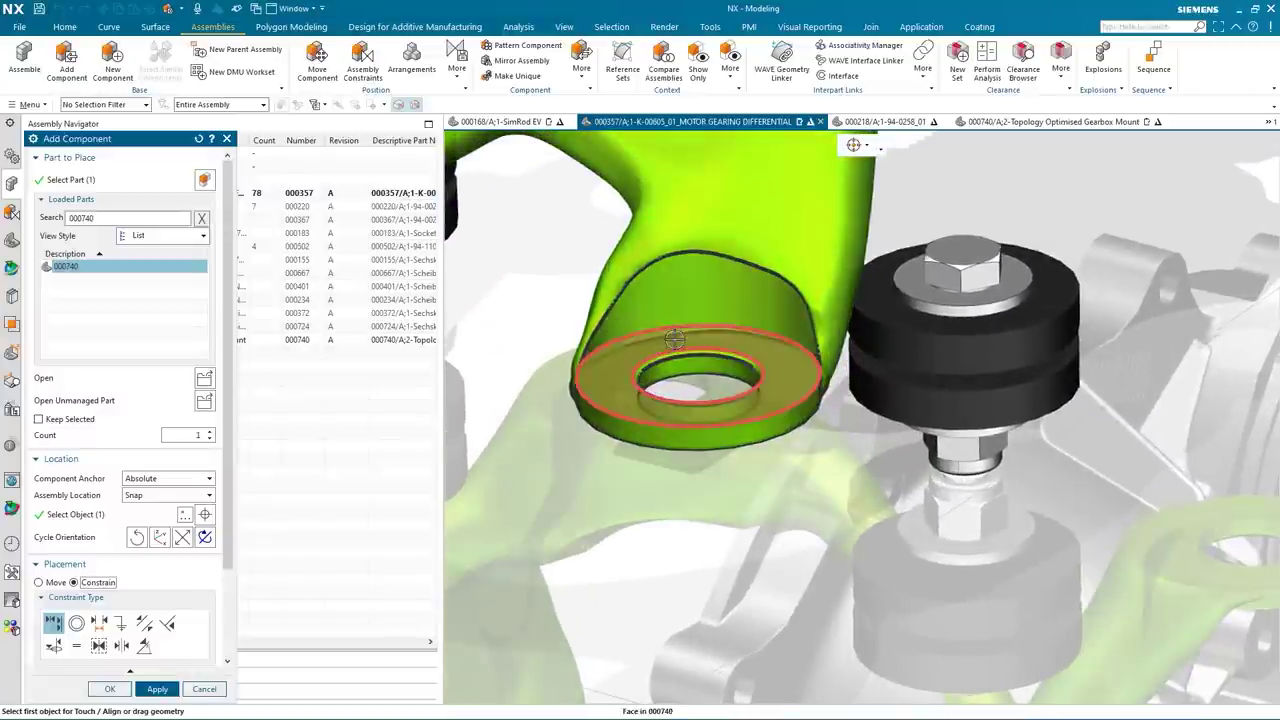
click(655, 405)
middle_drag(655, 405, 1061, 459)
click(1068, 452)
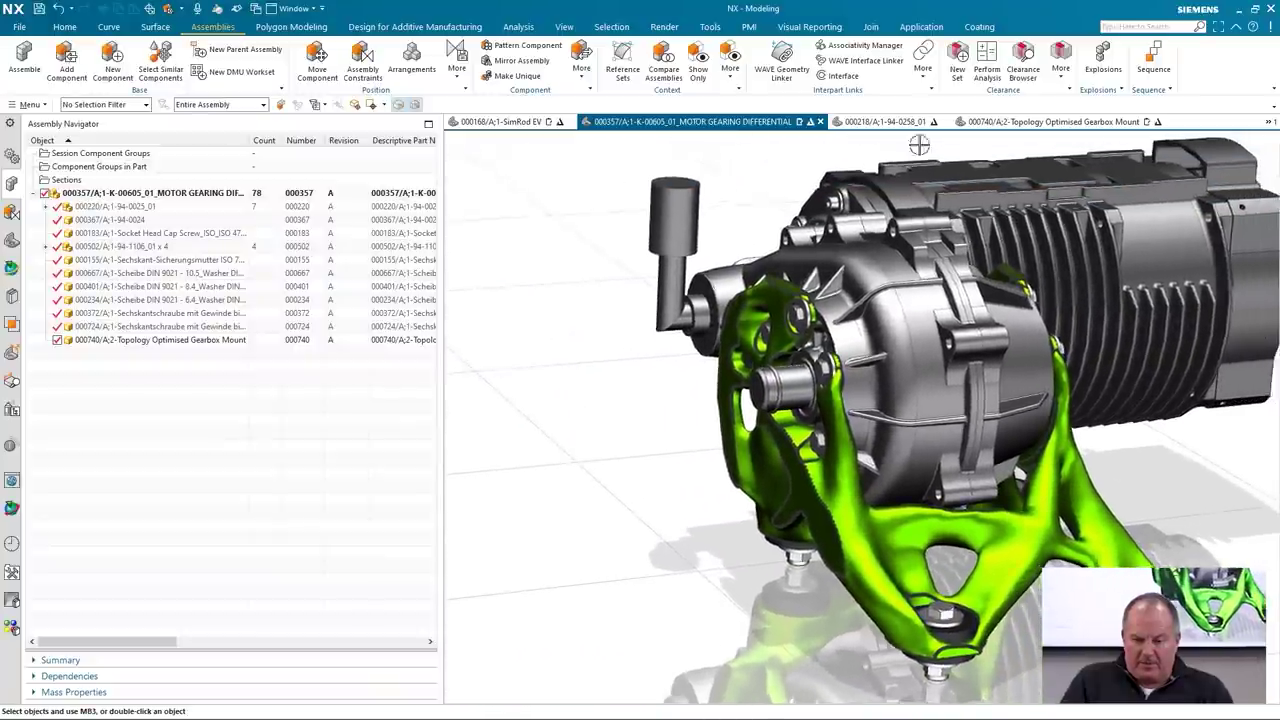
Switch to the SimRod EV document showing the full vehicle assembly.
click(532, 124)
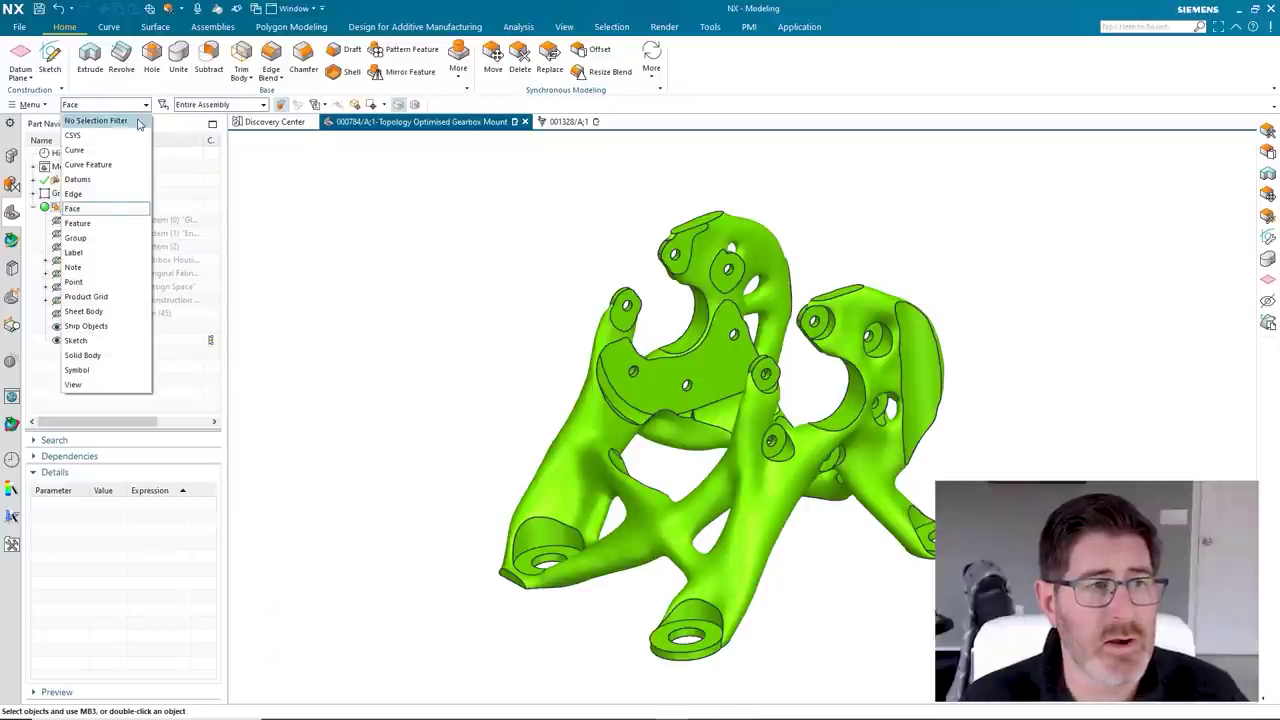
Set the selection filter to No Selection Filter.
click(139, 121)
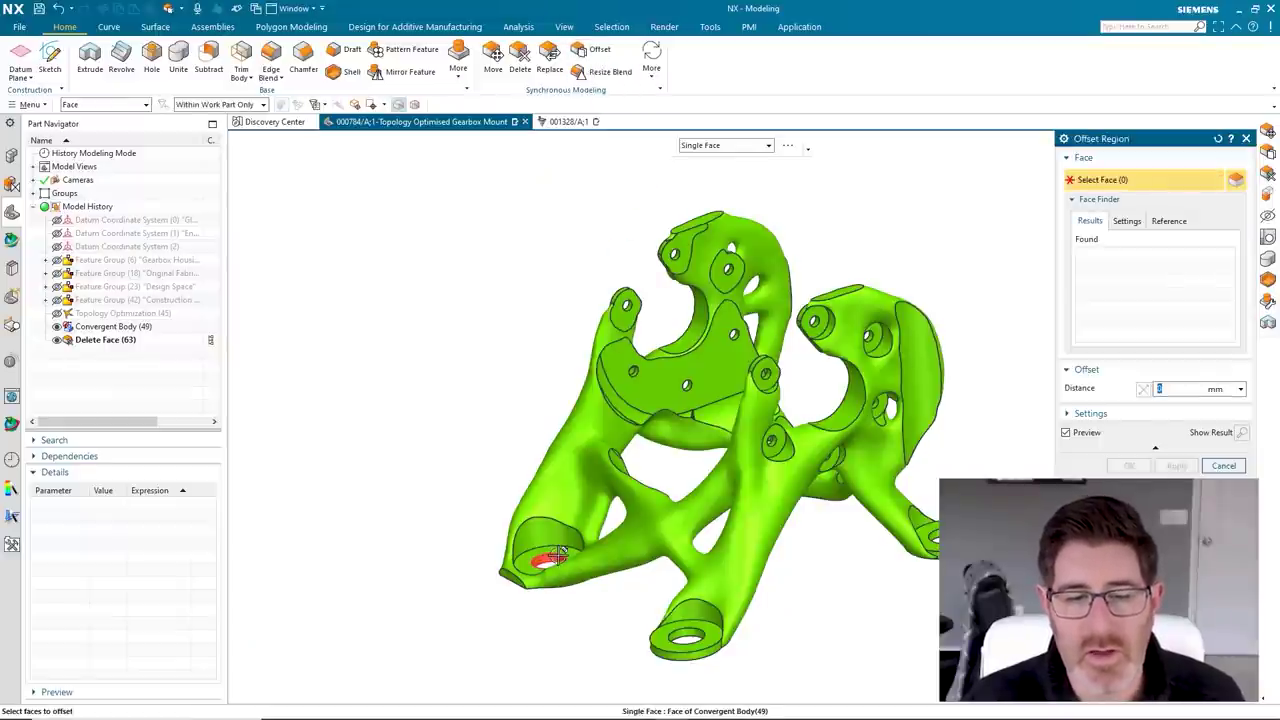
Offset the four equal-radius foot hole faces by 5 mm with Offset Region.
click(558, 555)
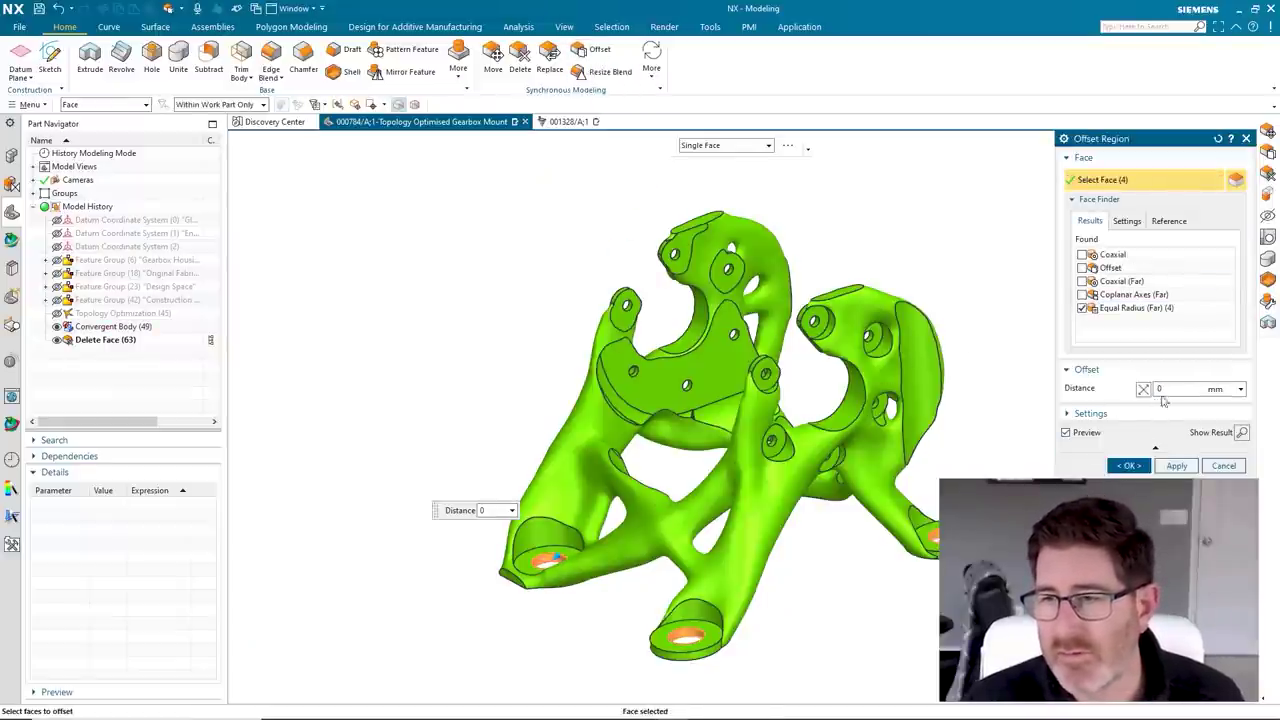
text(5)
key(Return)
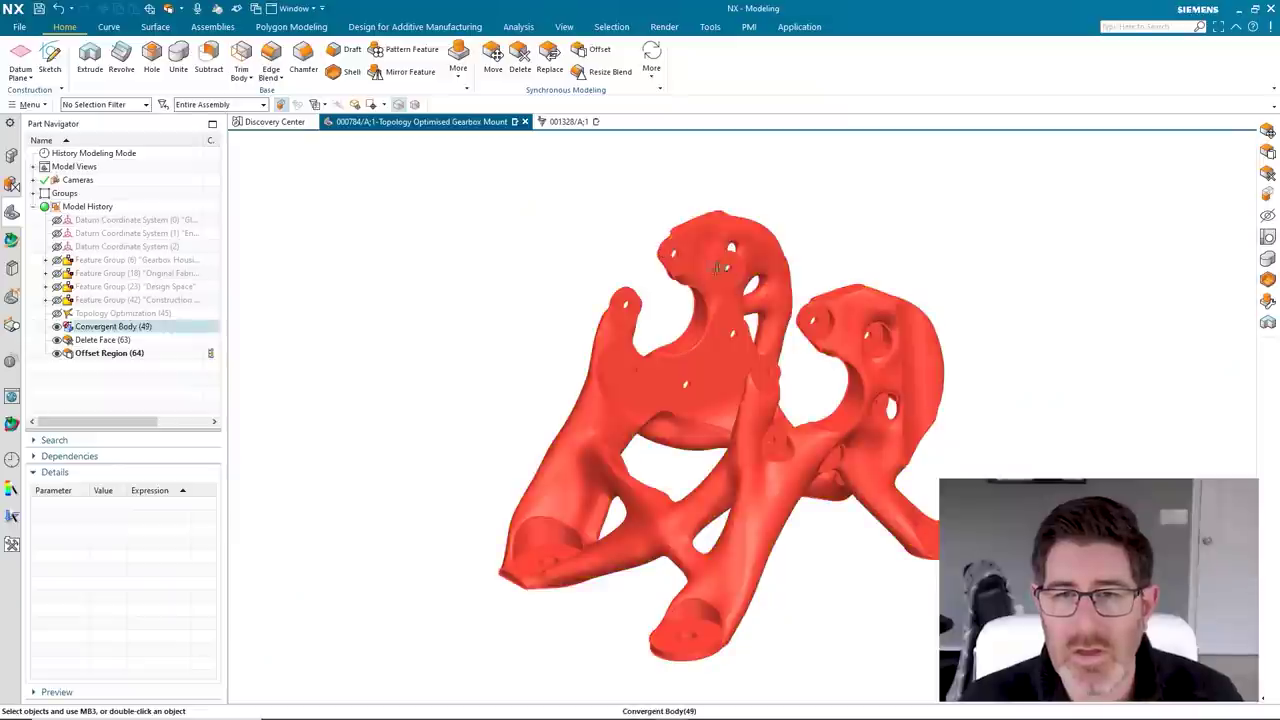
Delete the twelve clone-matched small hole faces with Delete Face.
click(643, 229)
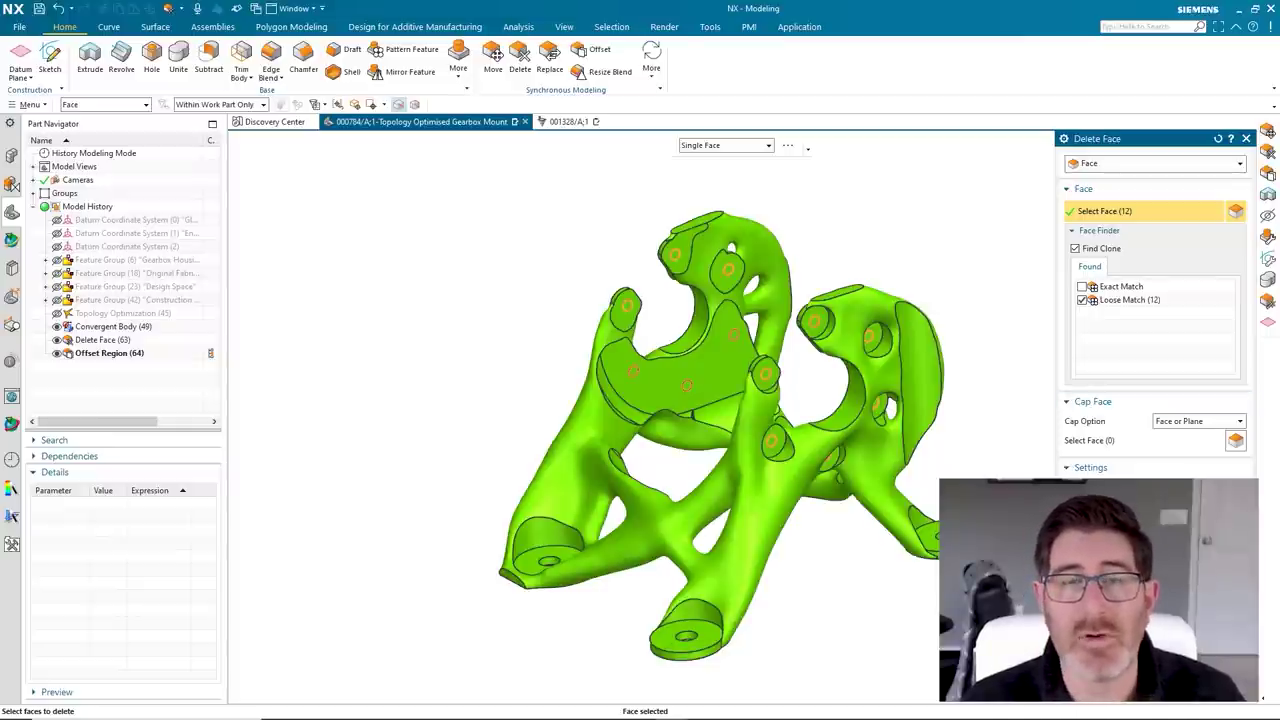
key(Return)
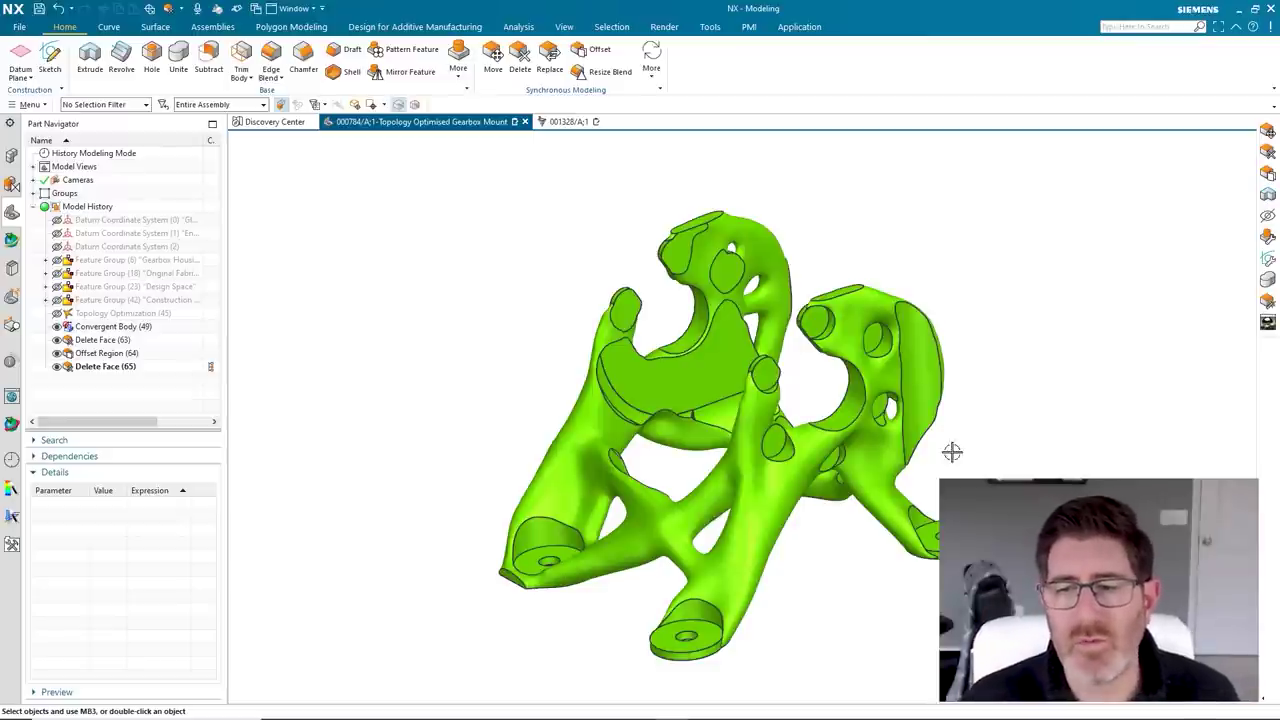
Turn the bracket to a top view and pick a flat top pad face for Move Face.
mouse_move(952, 452)
middle_down()
mouse_move(905, 289)
mouse_move(900, 211)
mouse_move(927, 234)
middle_up()
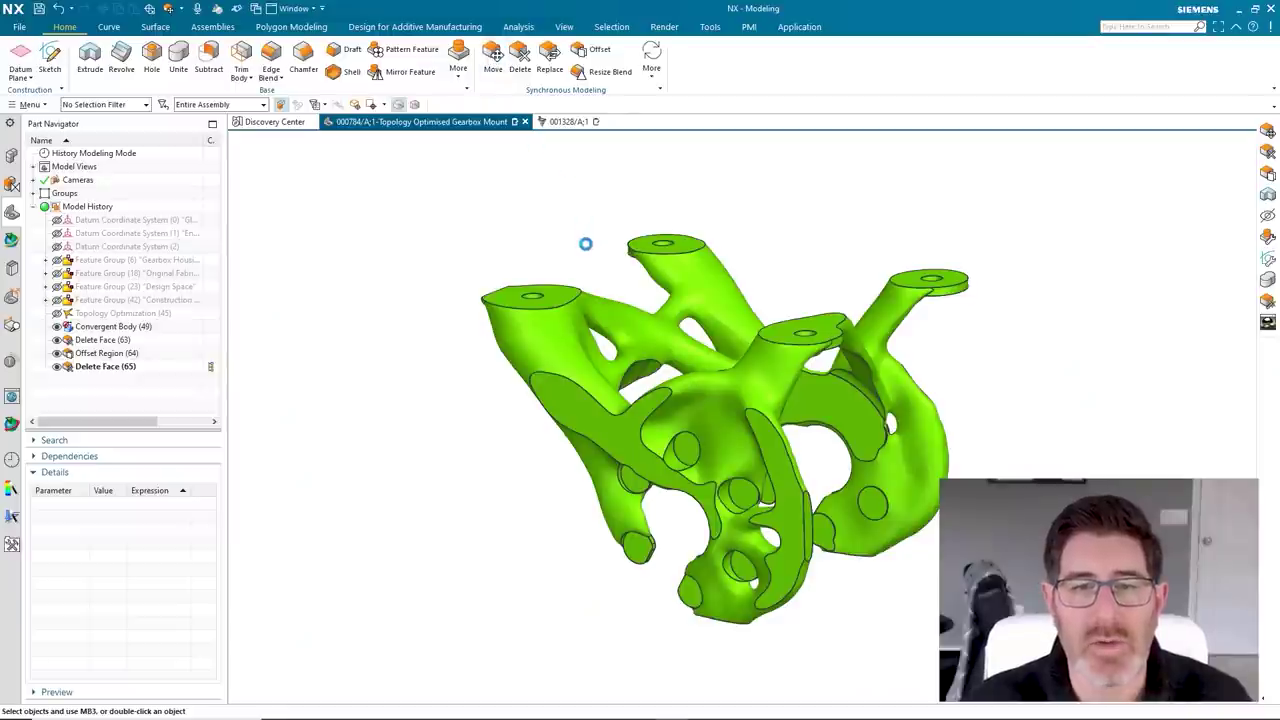
click(556, 294)
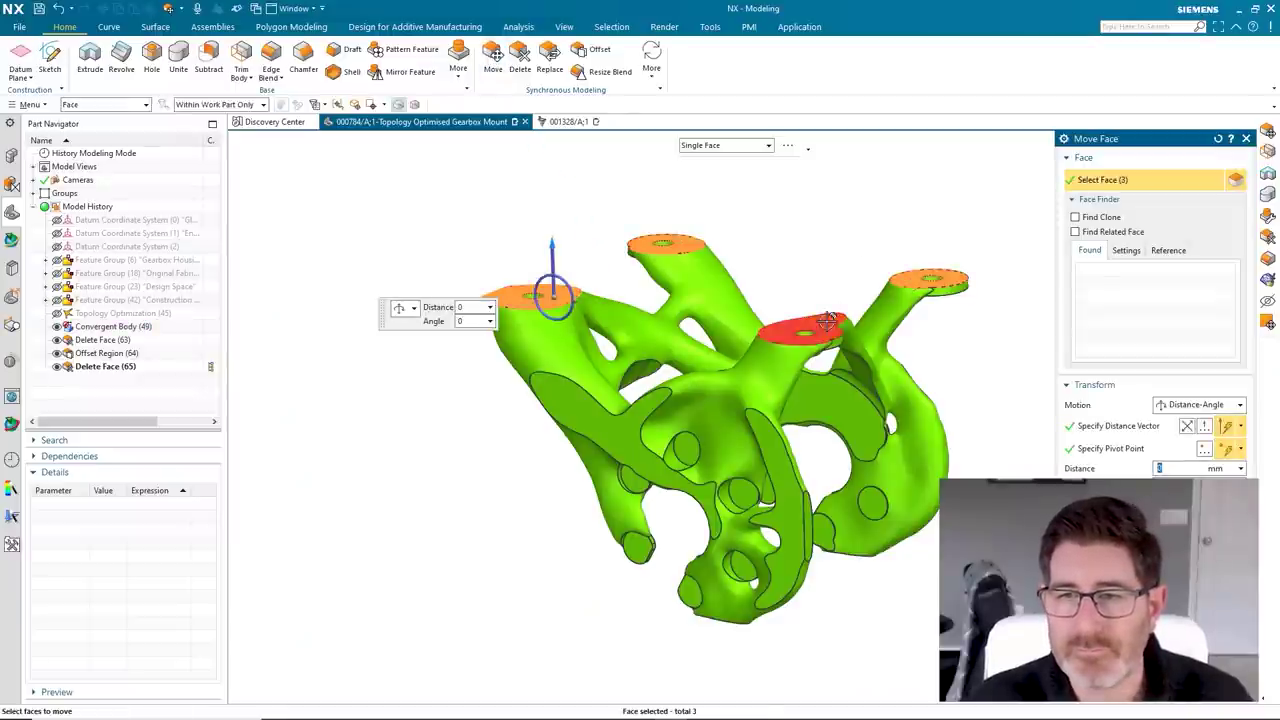
Raise the selected top mounting-pad faces by a distance of 2 mm.
text(2)
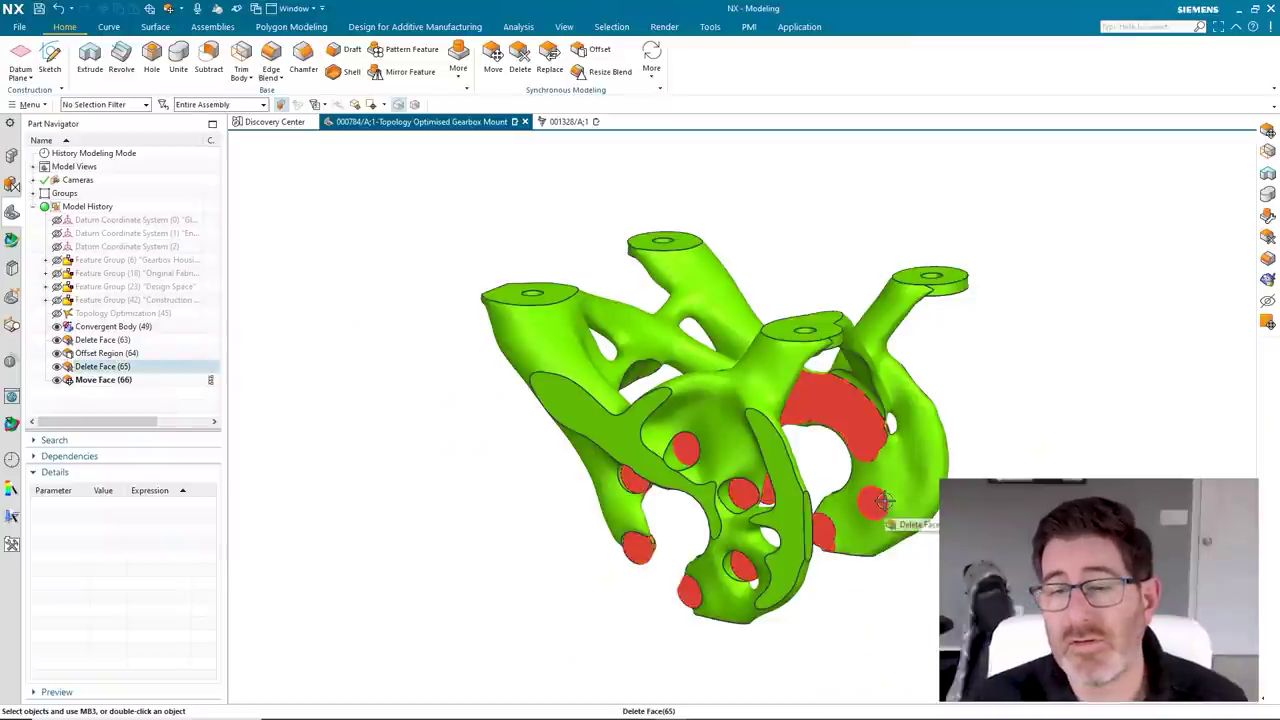
Orbit the bracket to a new viewing orientation.
mouse_move(883, 500)
middle_down()
mouse_move(857, 423)
mouse_move(864, 270)
middle_up()
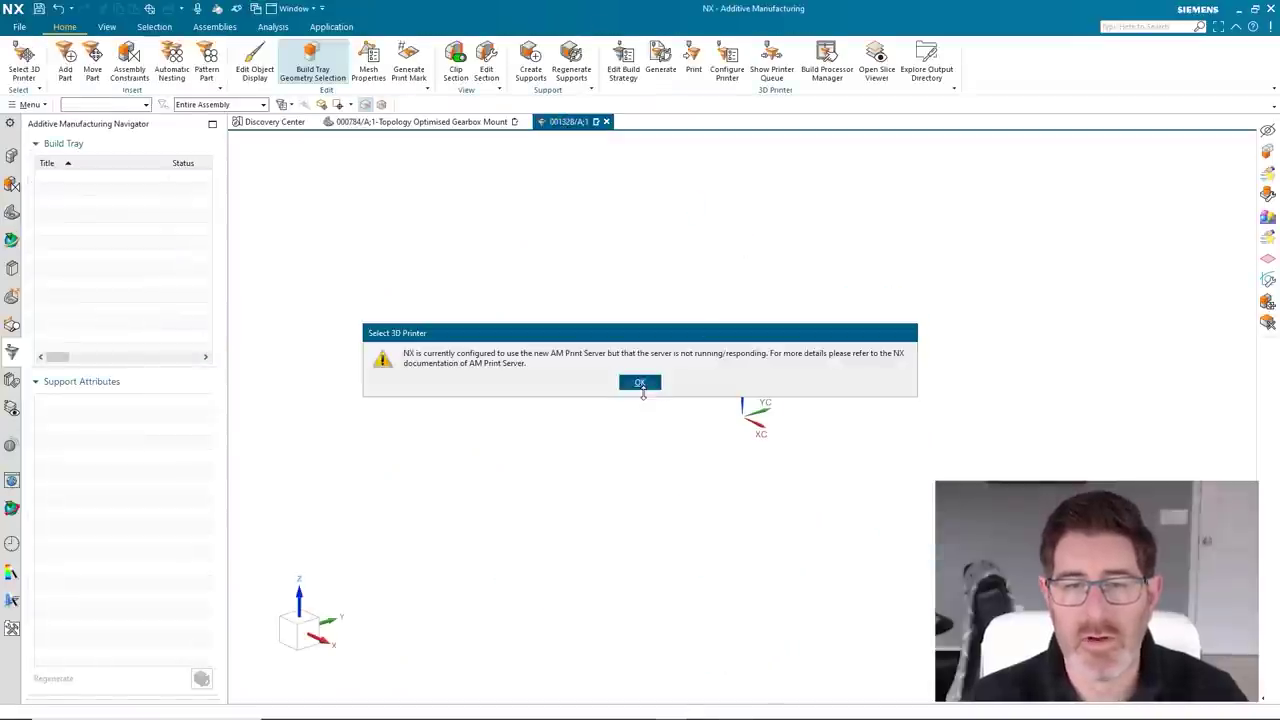
Dismiss the print server warning and choose EOS M400 as the 3D printer.
click(641, 383)
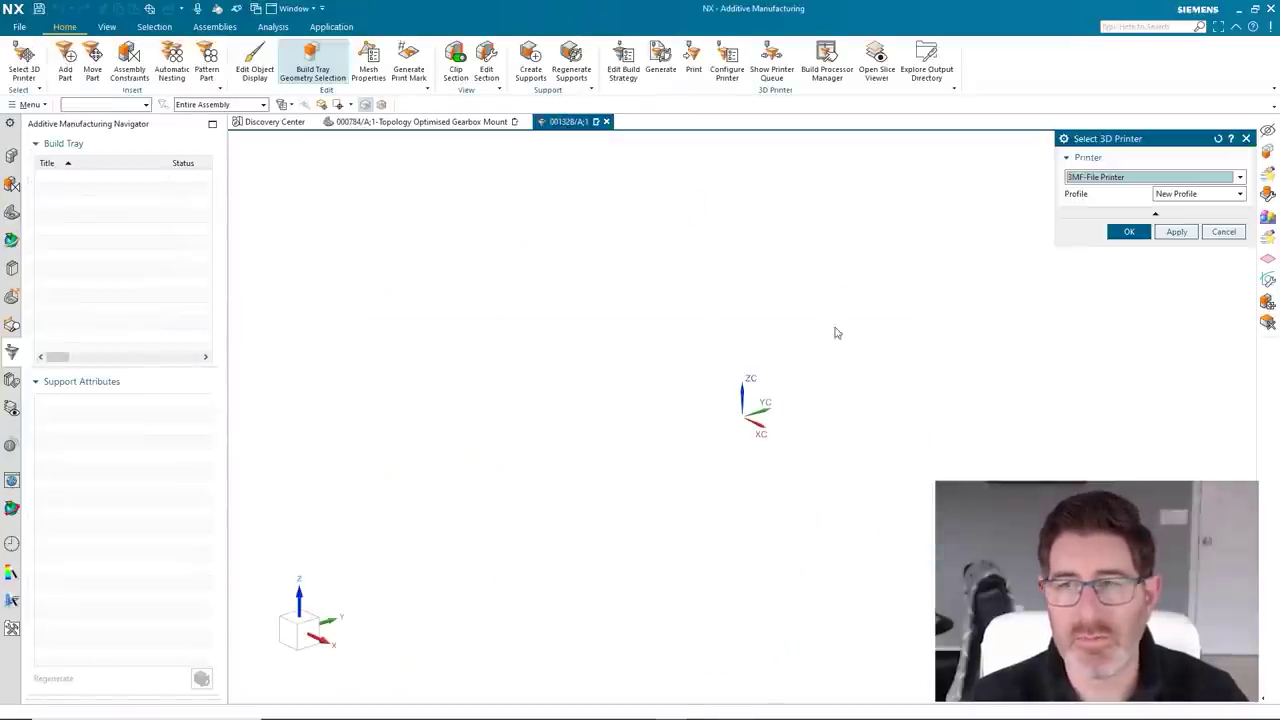
click(1088, 177)
click(1100, 211)
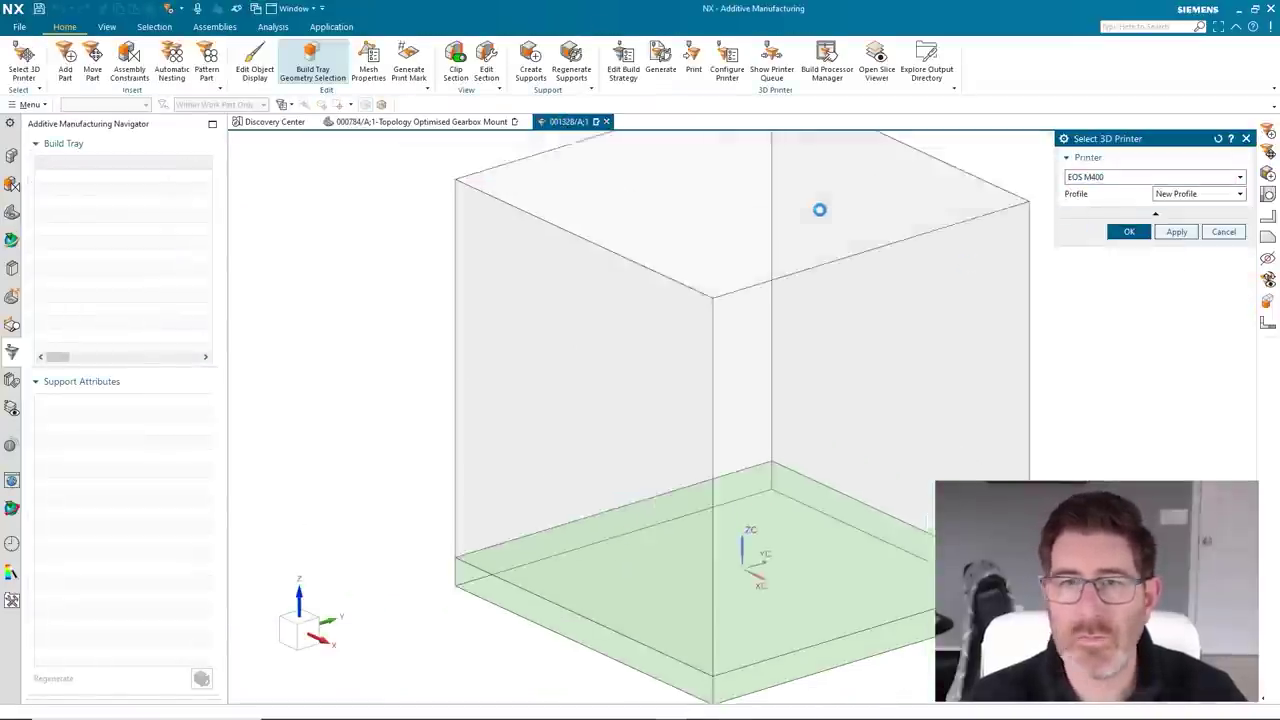
middle_click(369, 222)
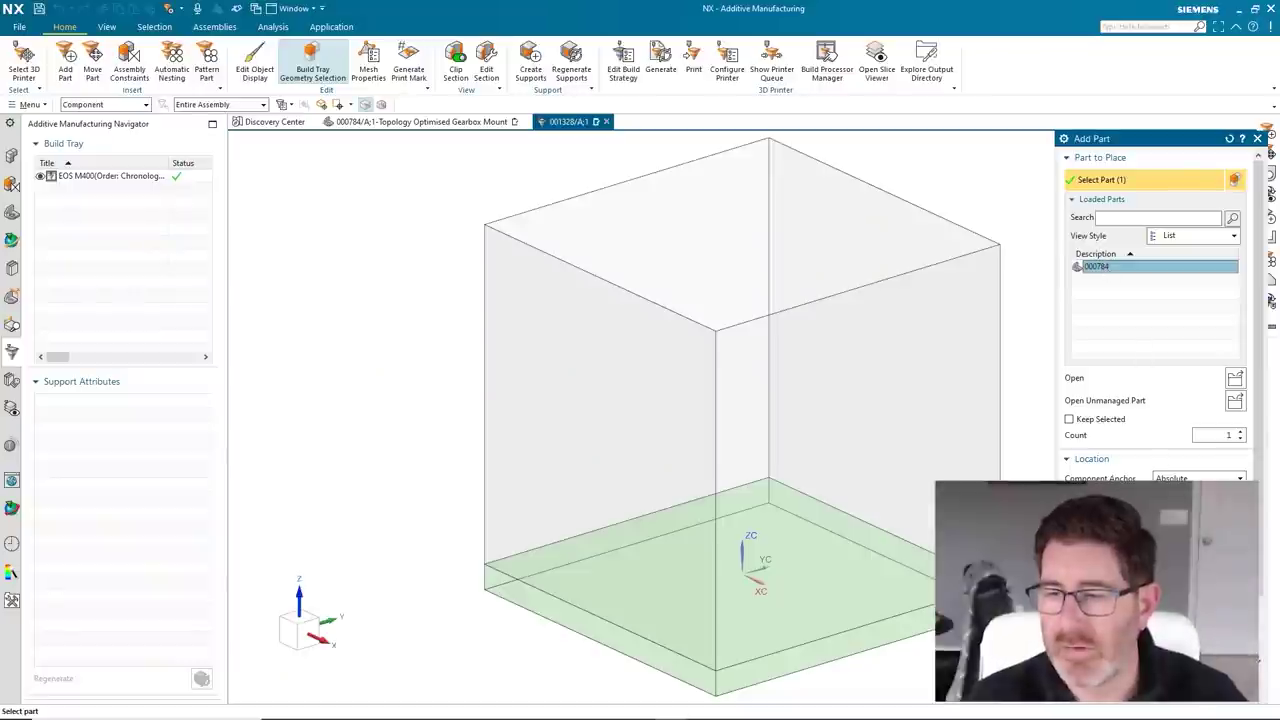
Add the 000784 gearbox mount to the EOS M400 build tray.
scroll(1155, 300, down, 1)
scroll(1155, 300, down, 1)
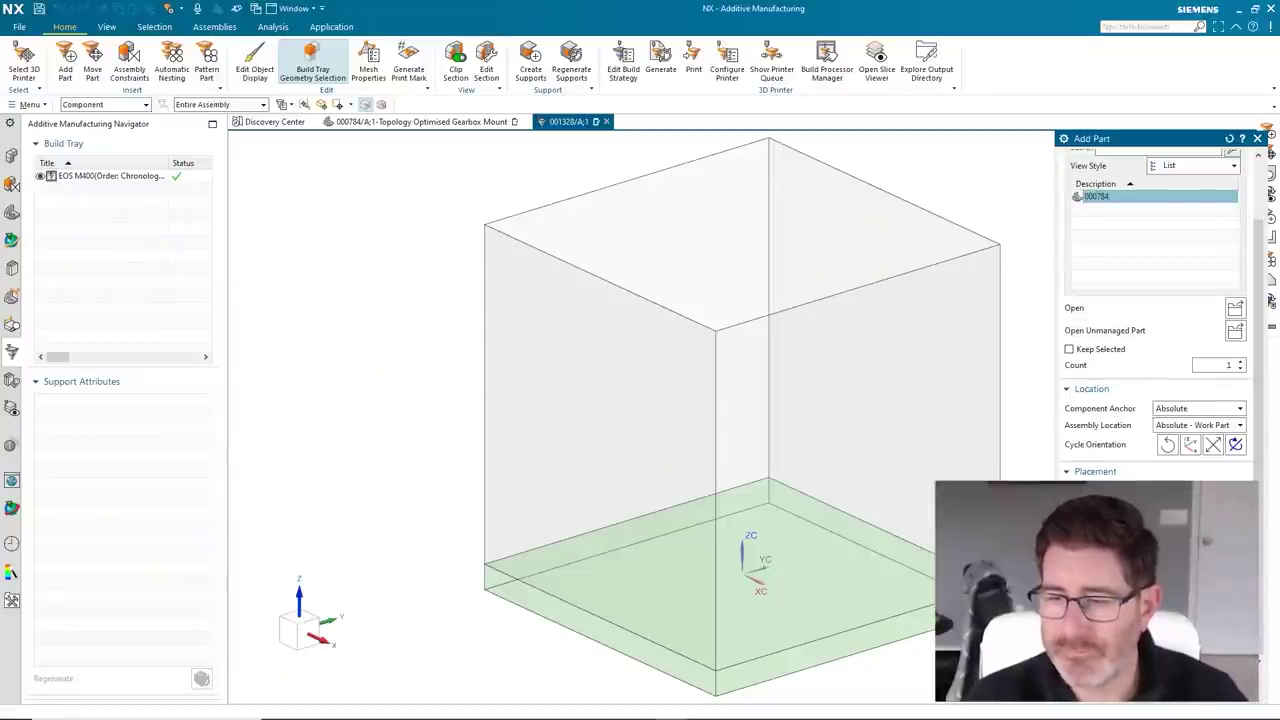
key(Return)
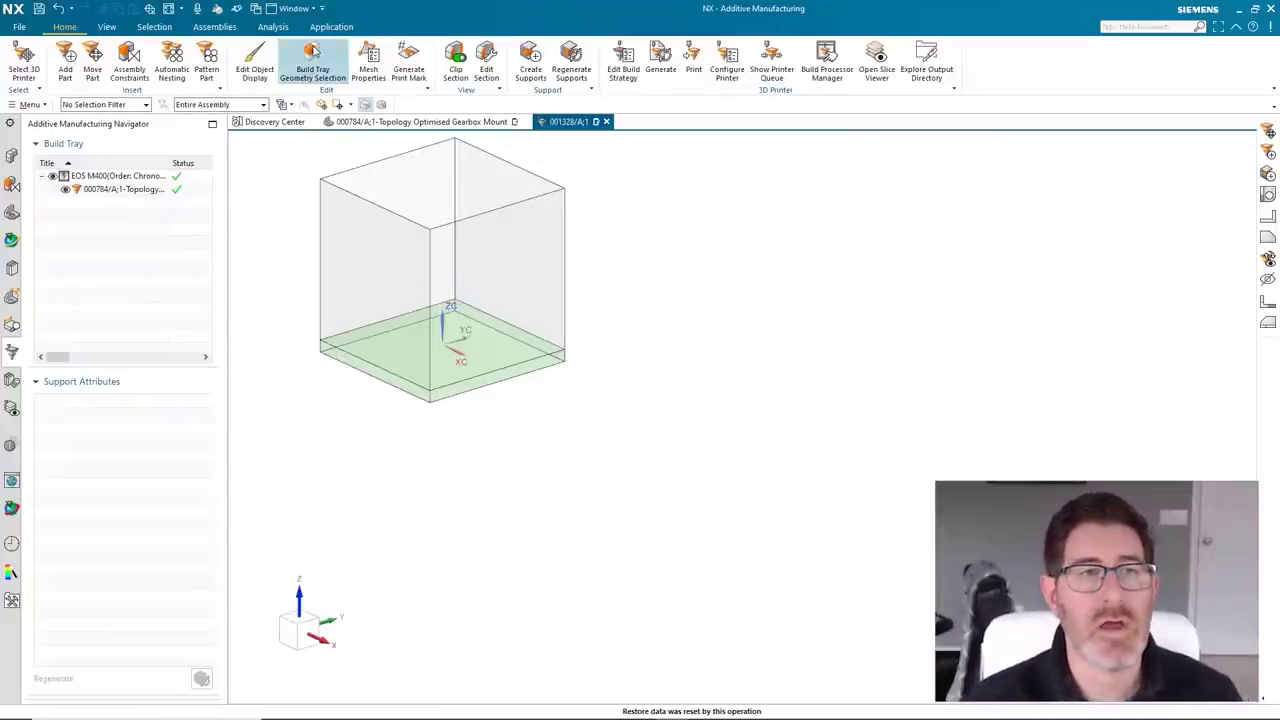
Start Check Thermal Distortion from the Analysis tab and select the gearbox mount.
click(273, 27)
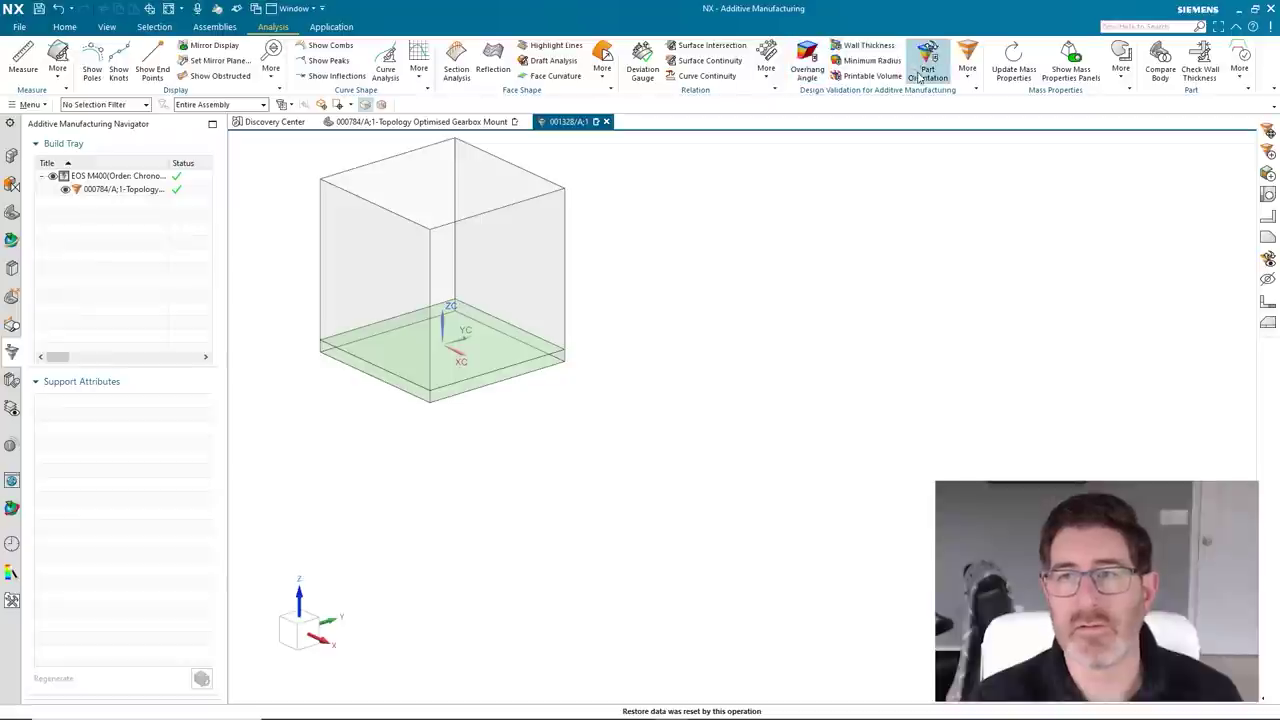
click(972, 84)
click(975, 196)
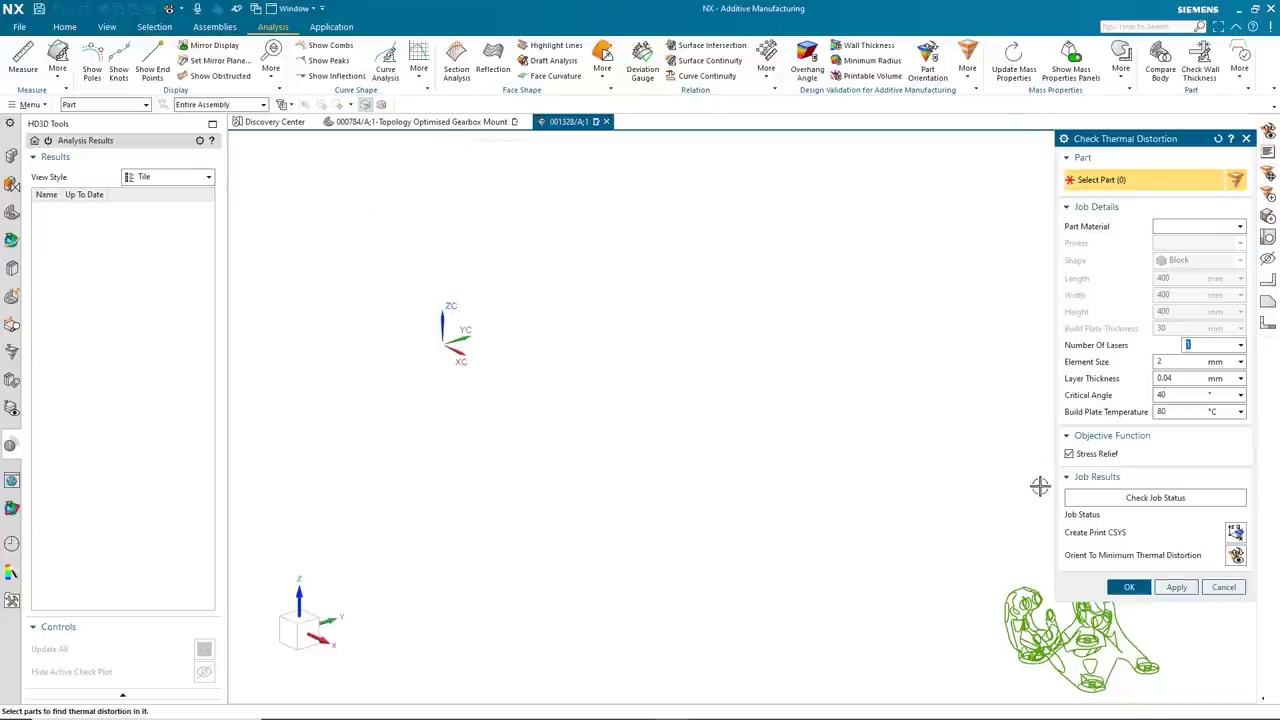
click(1018, 617)
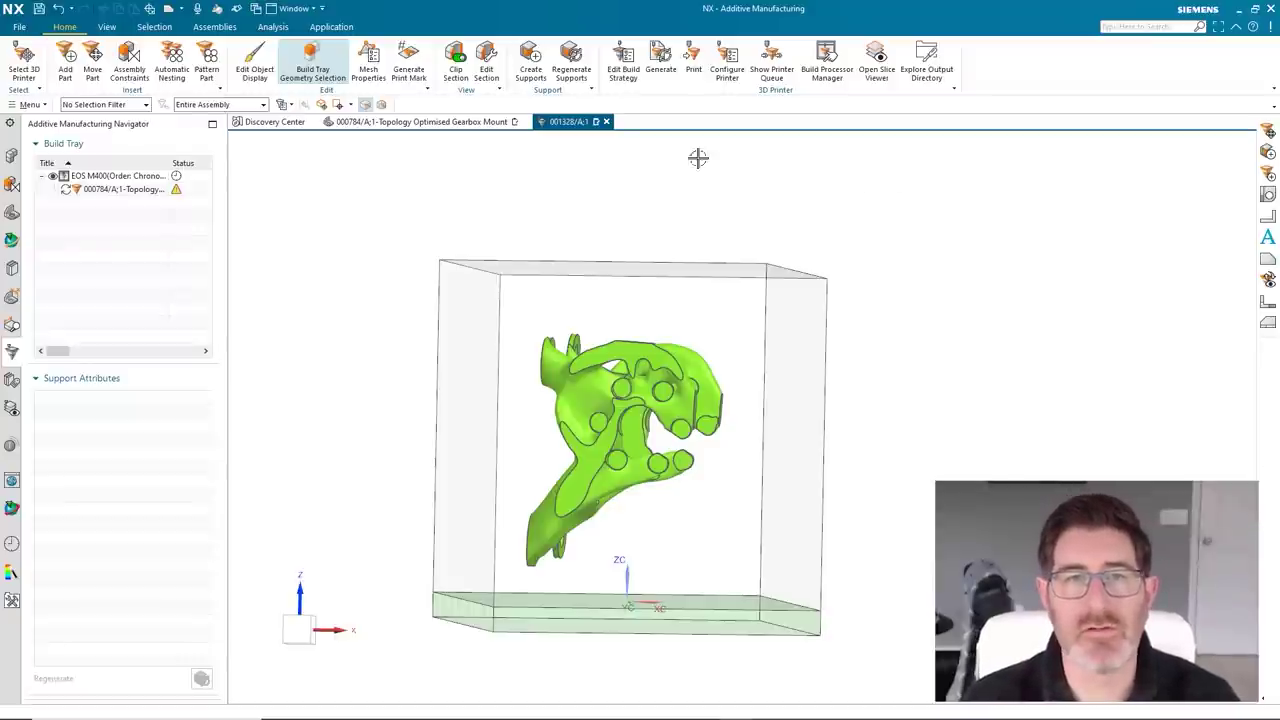
Launch Create Supports for the angled gearbox mount.
click(531, 60)
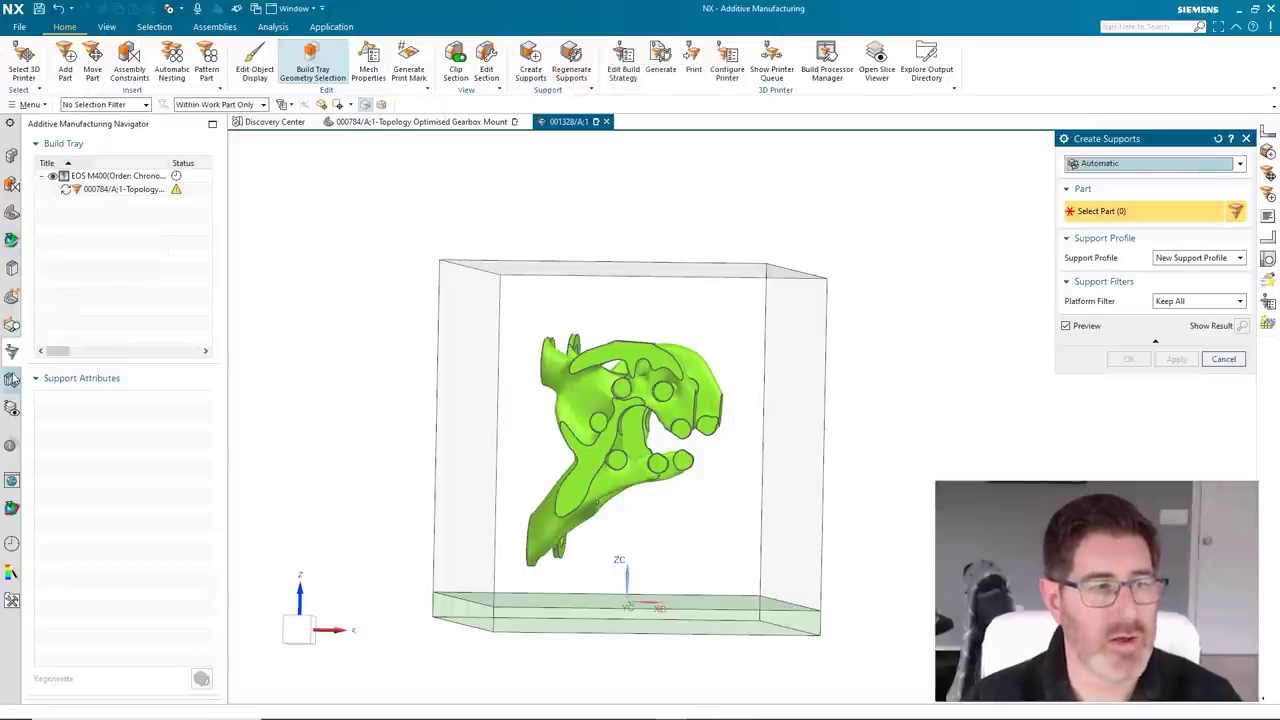
Using New Library's New Profile, create automatic column supports beneath the gearbox mount.
click(12, 380)
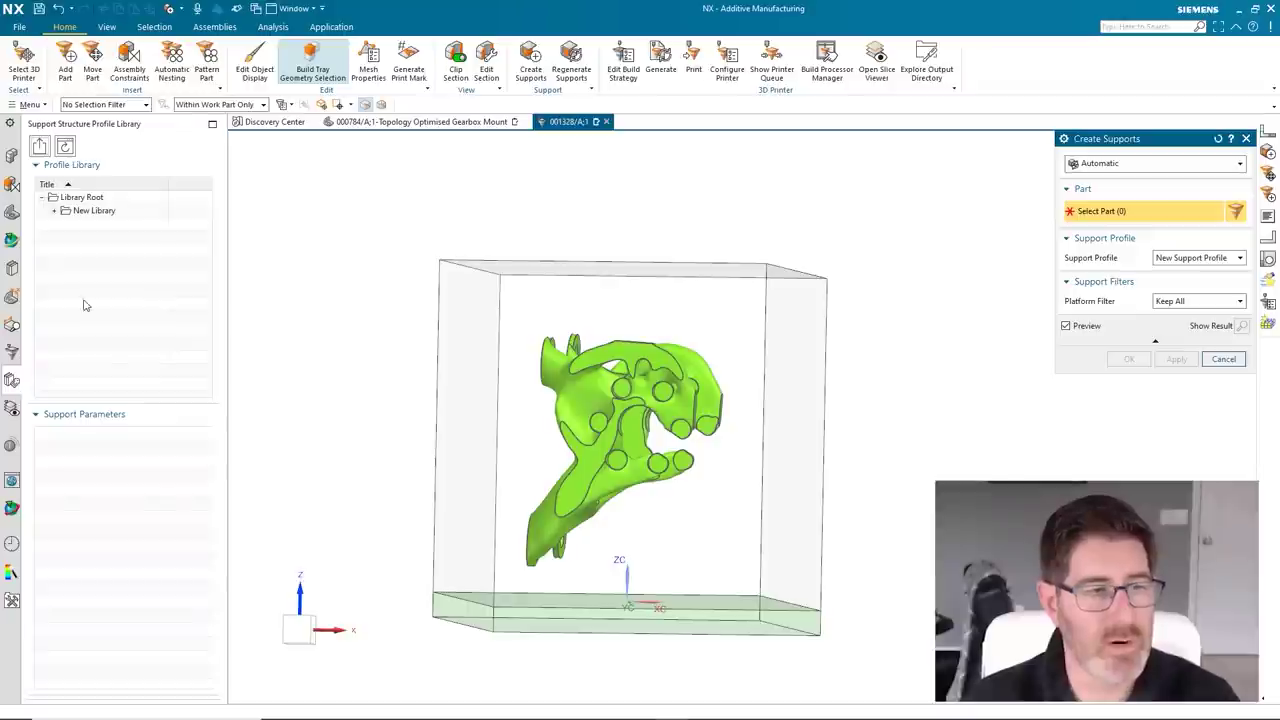
click(56, 212)
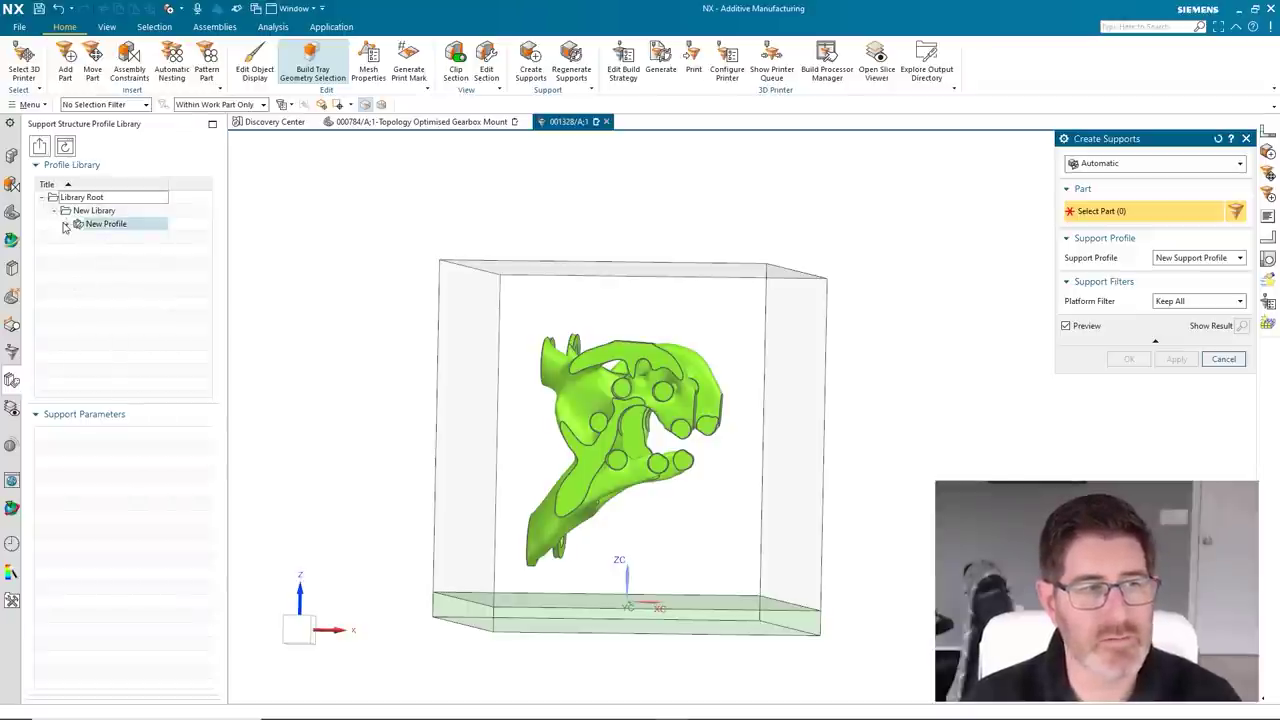
click(81, 238)
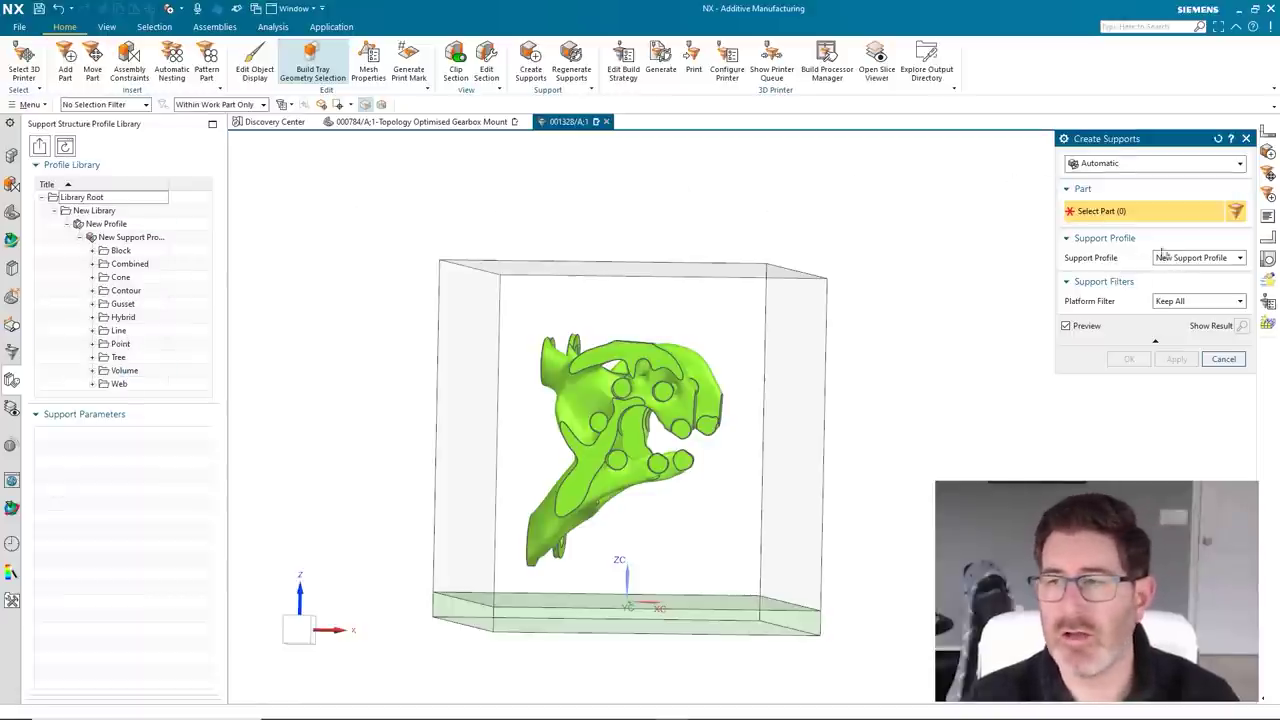
click(1108, 166)
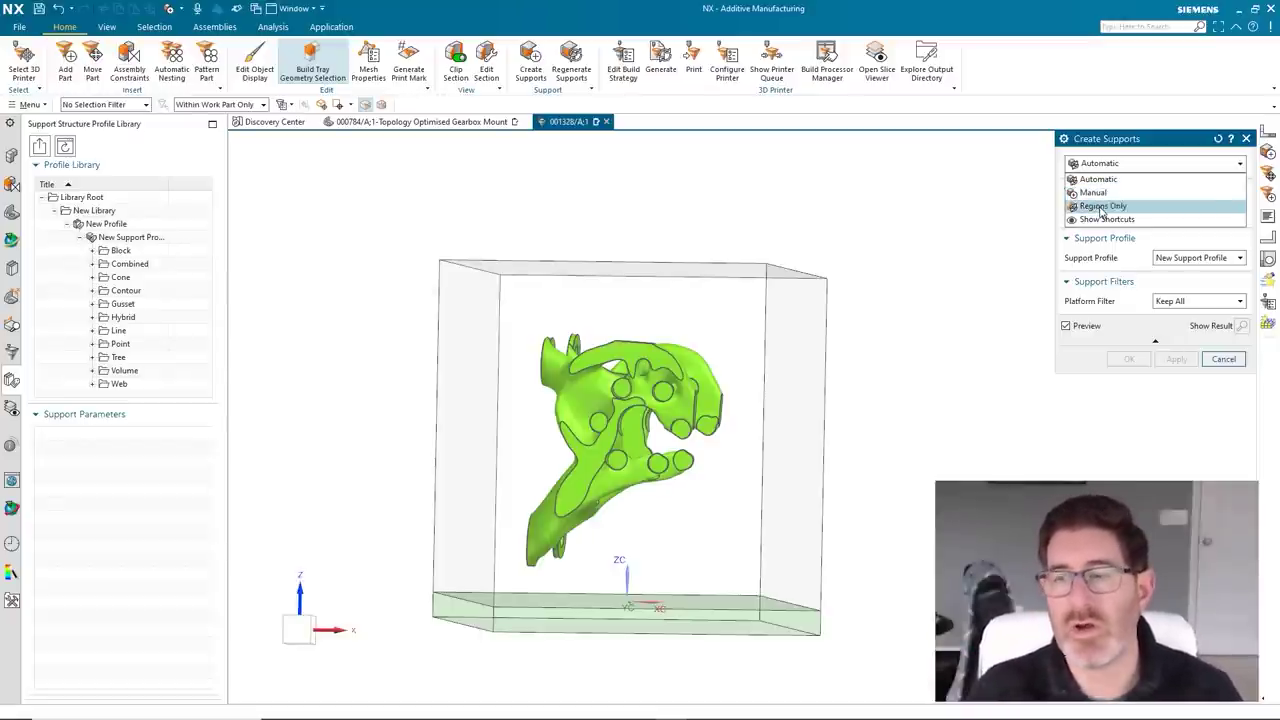
click(1098, 178)
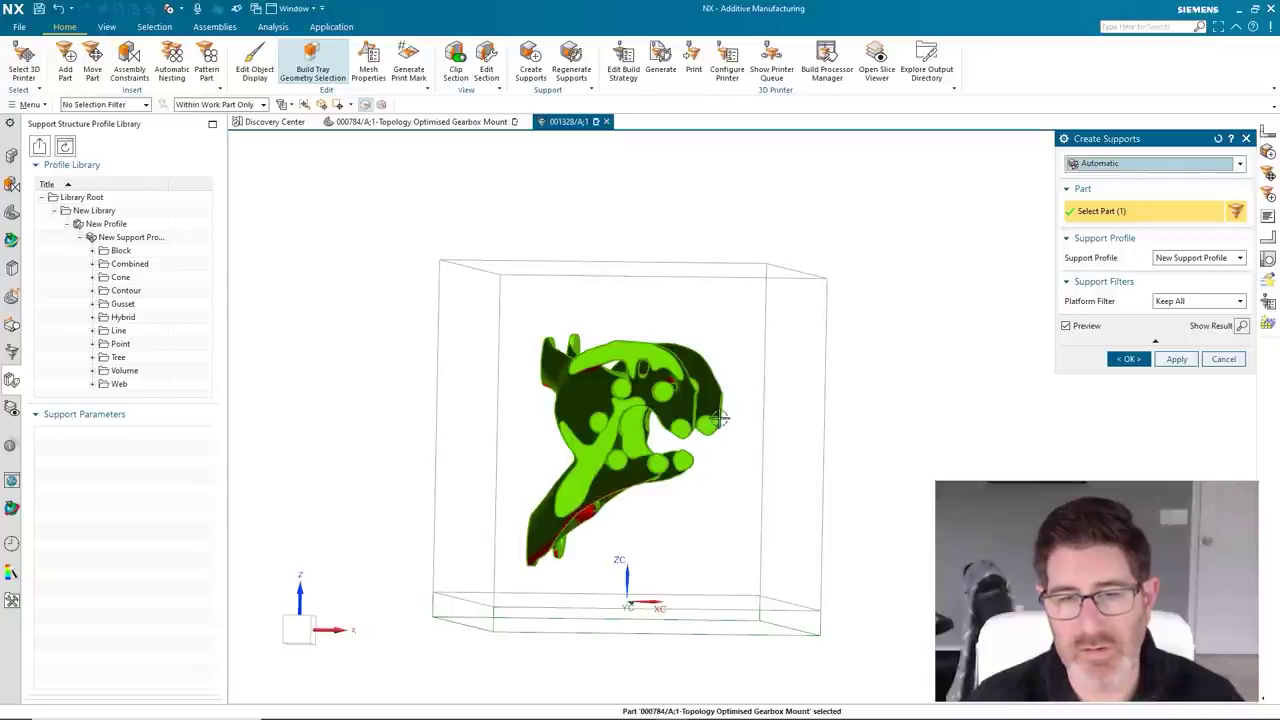
click(1130, 360)
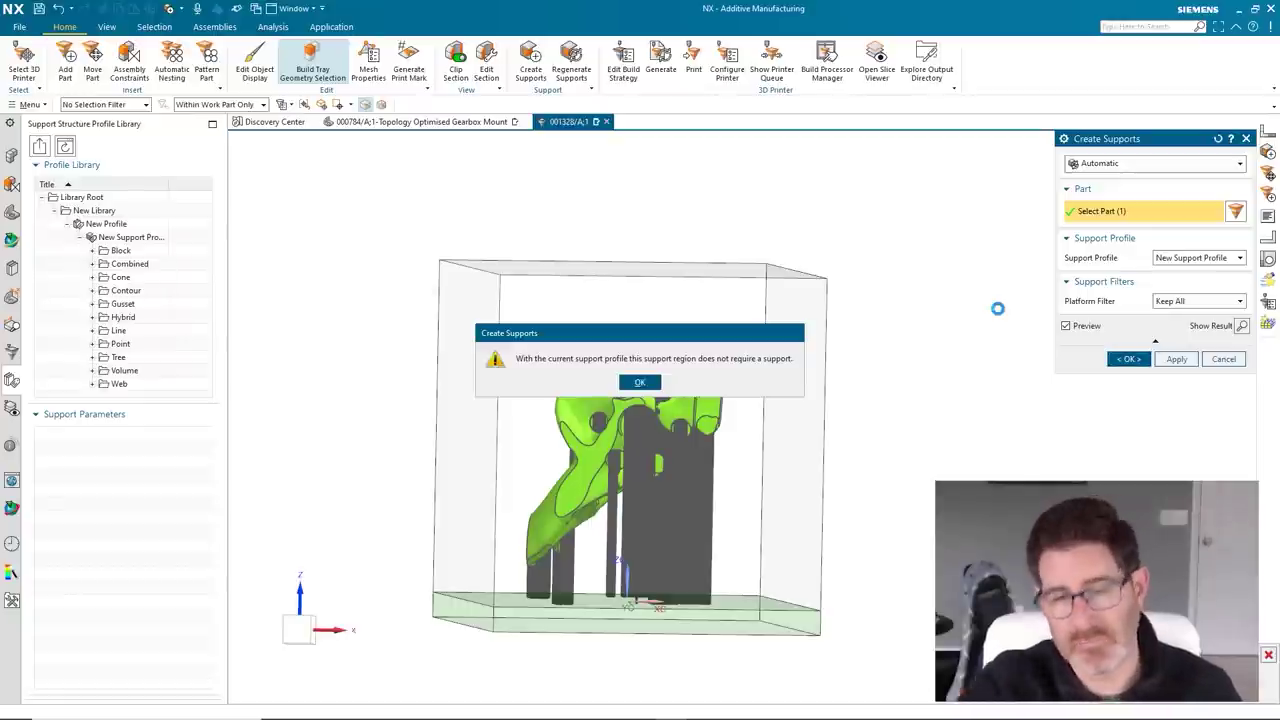
Accept the Create Supports warning so the gearbox mount stands on its support columns.
click(640, 382)
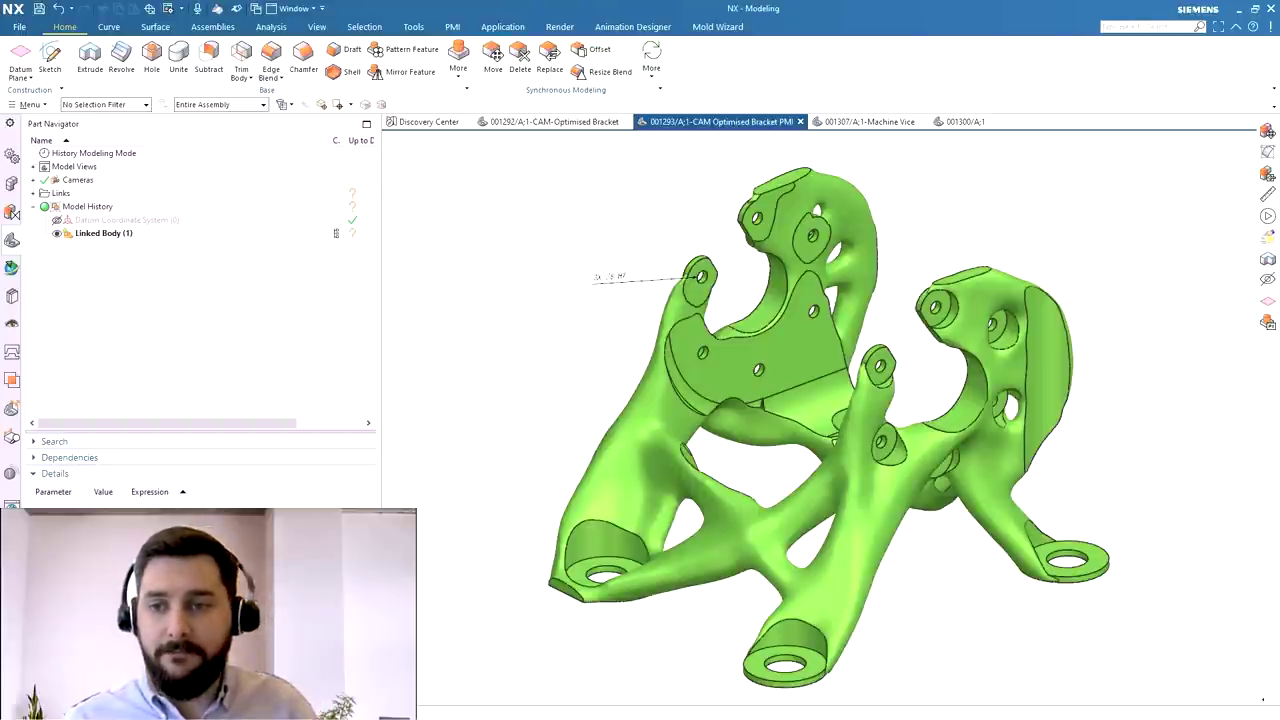
Tile the graphics window into four views of the open brackets, vice and part 001300.
click(316, 26)
click(90, 60)
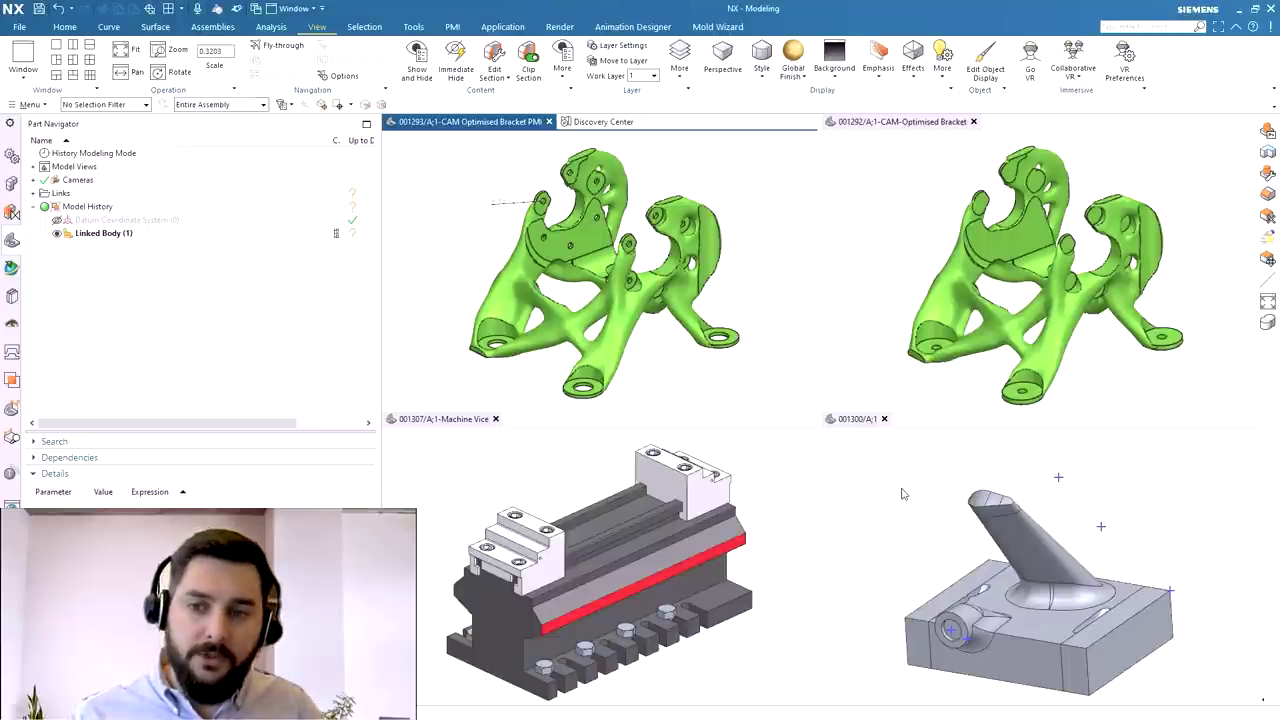
Switch to the machine tool session, fit the whole machine and orbit to an oblique view.
click(30, 78)
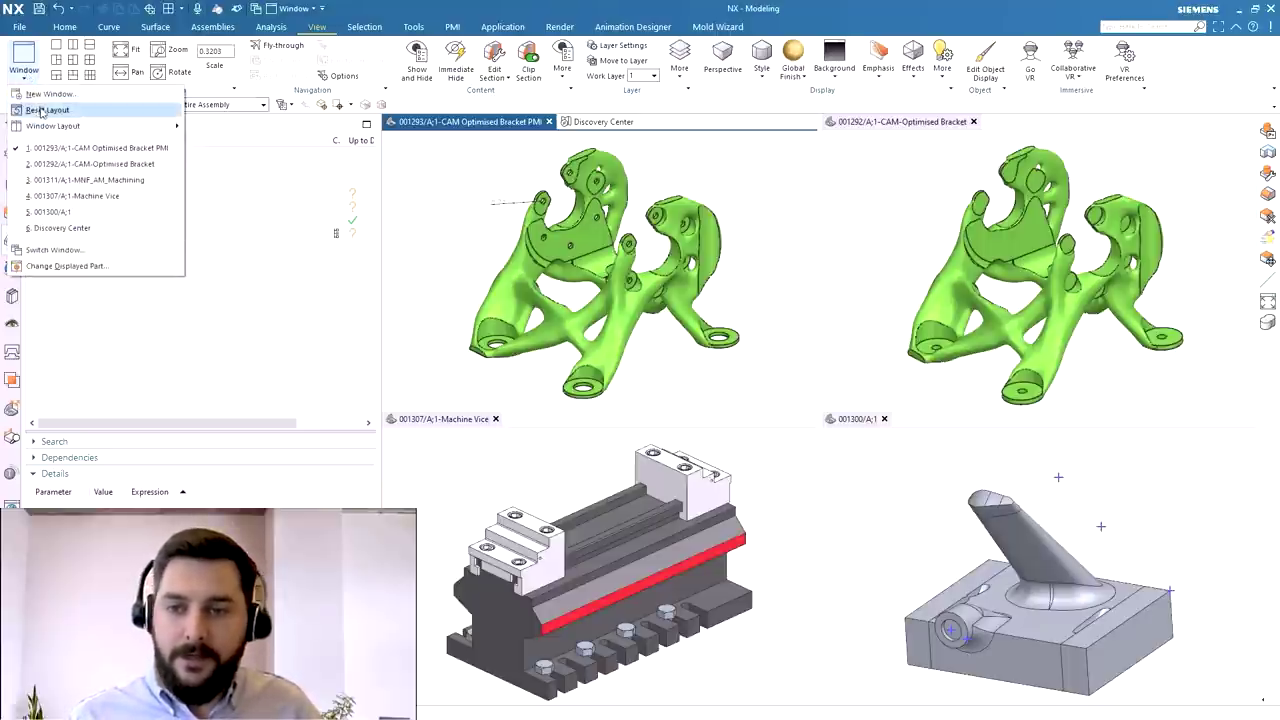
click(30, 111)
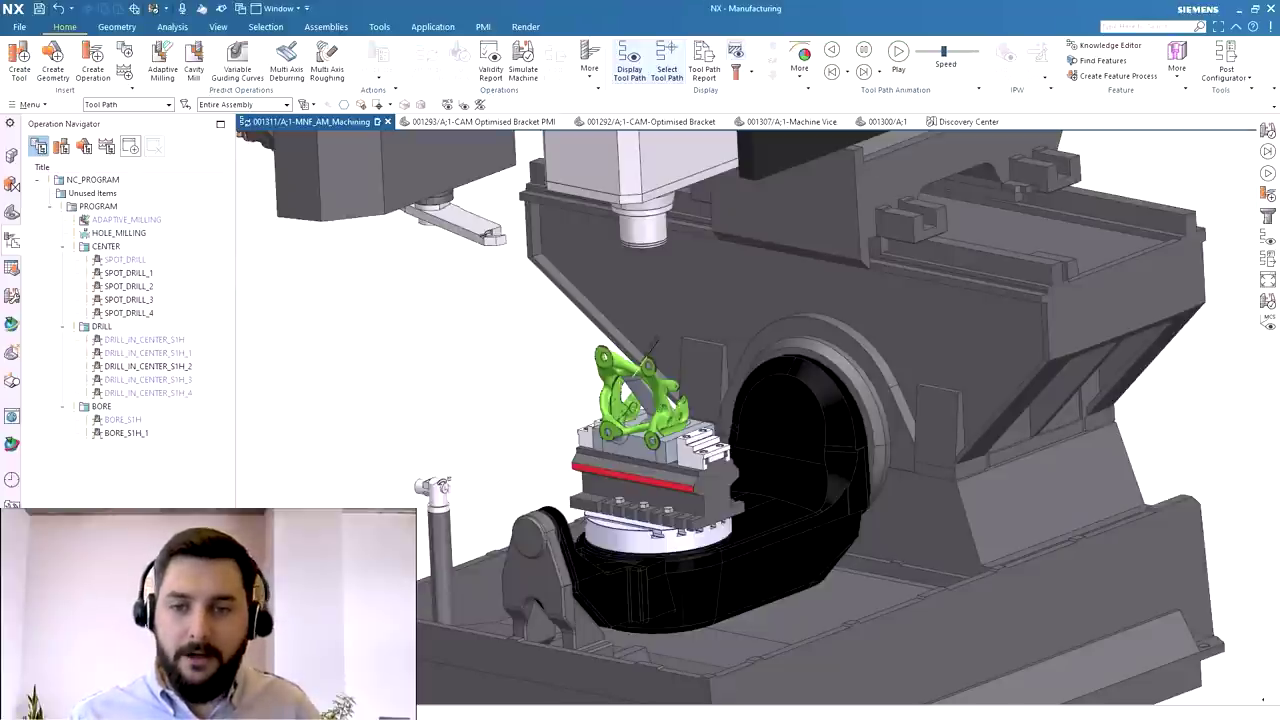
key(ctrl+f)
key(Home)
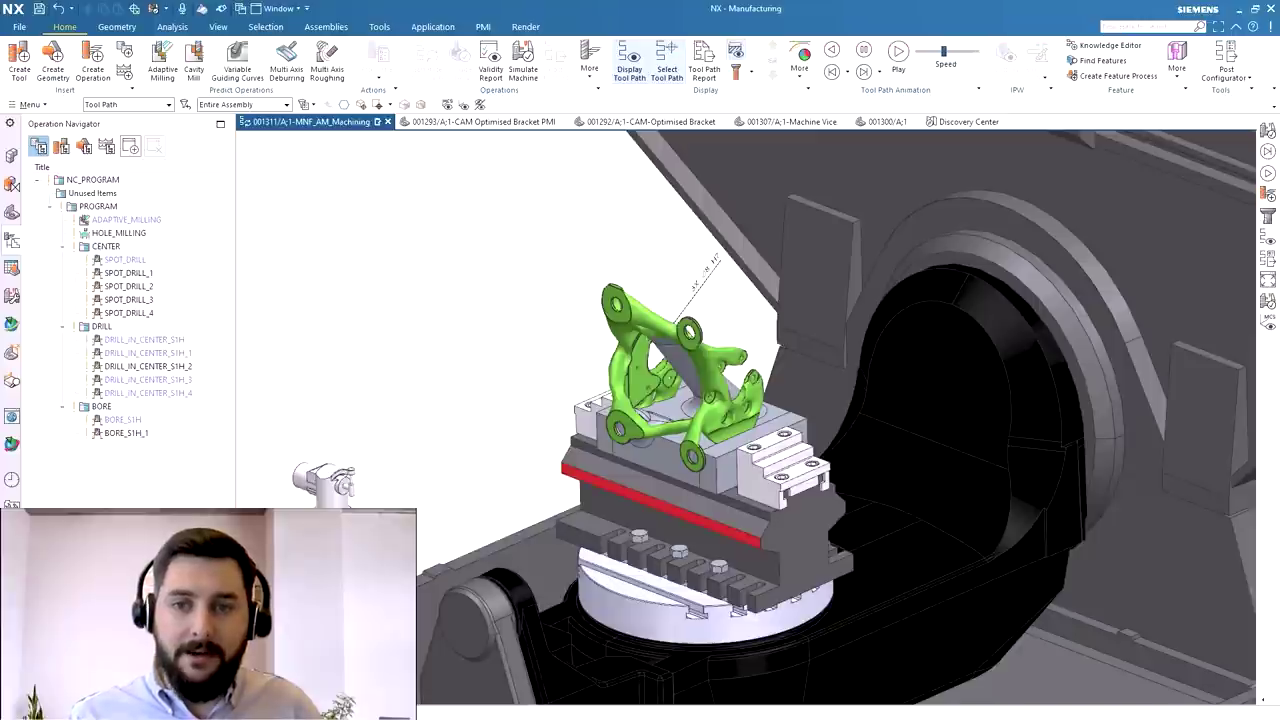
click(98, 206)
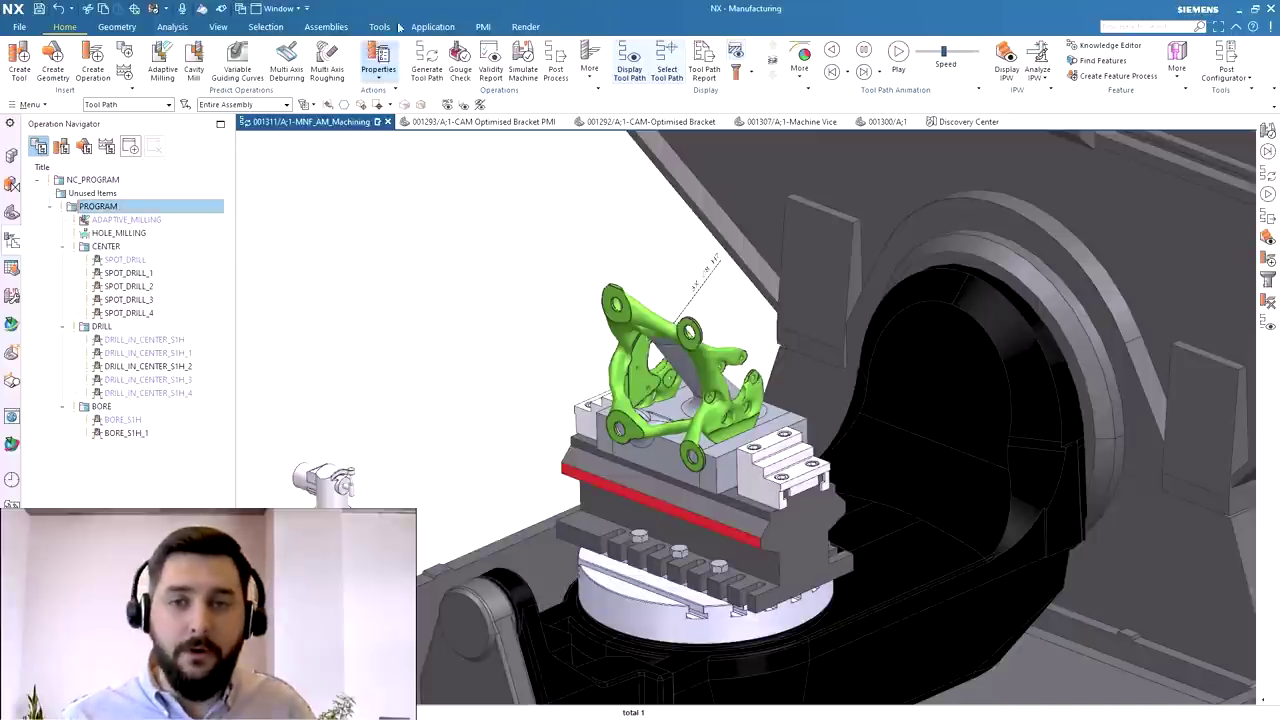
click(560, 64)
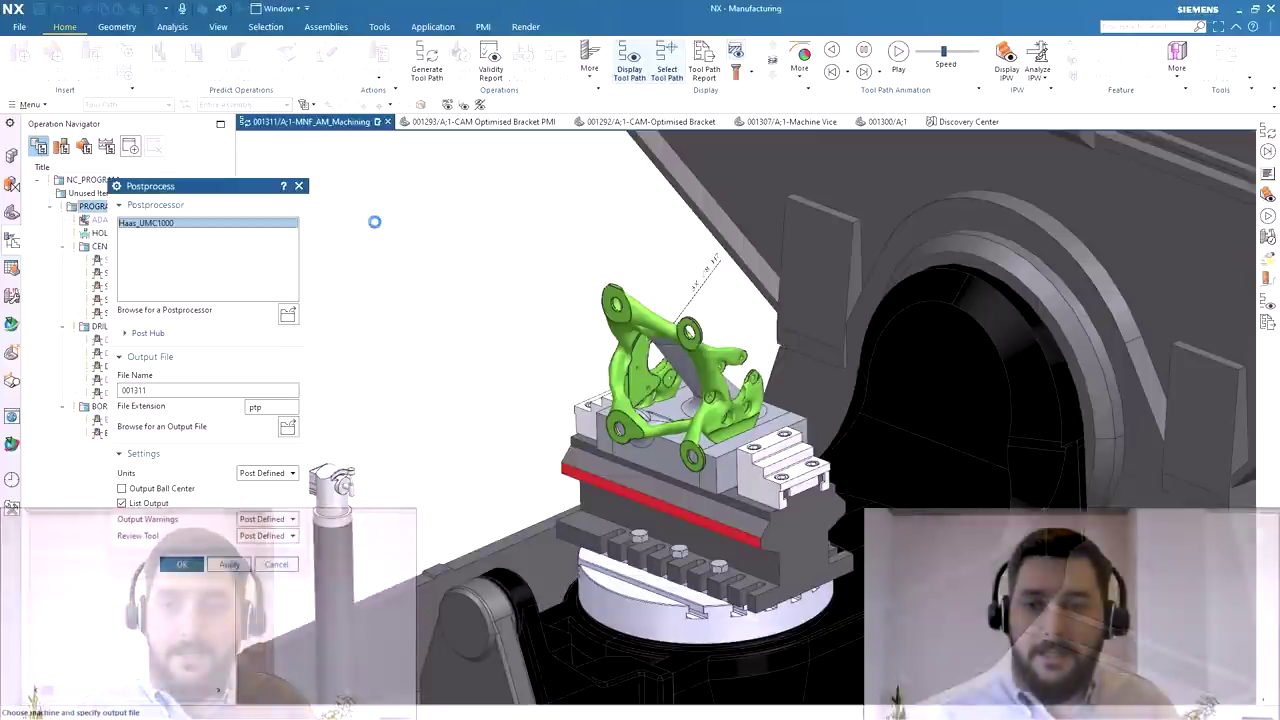
click(220, 334)
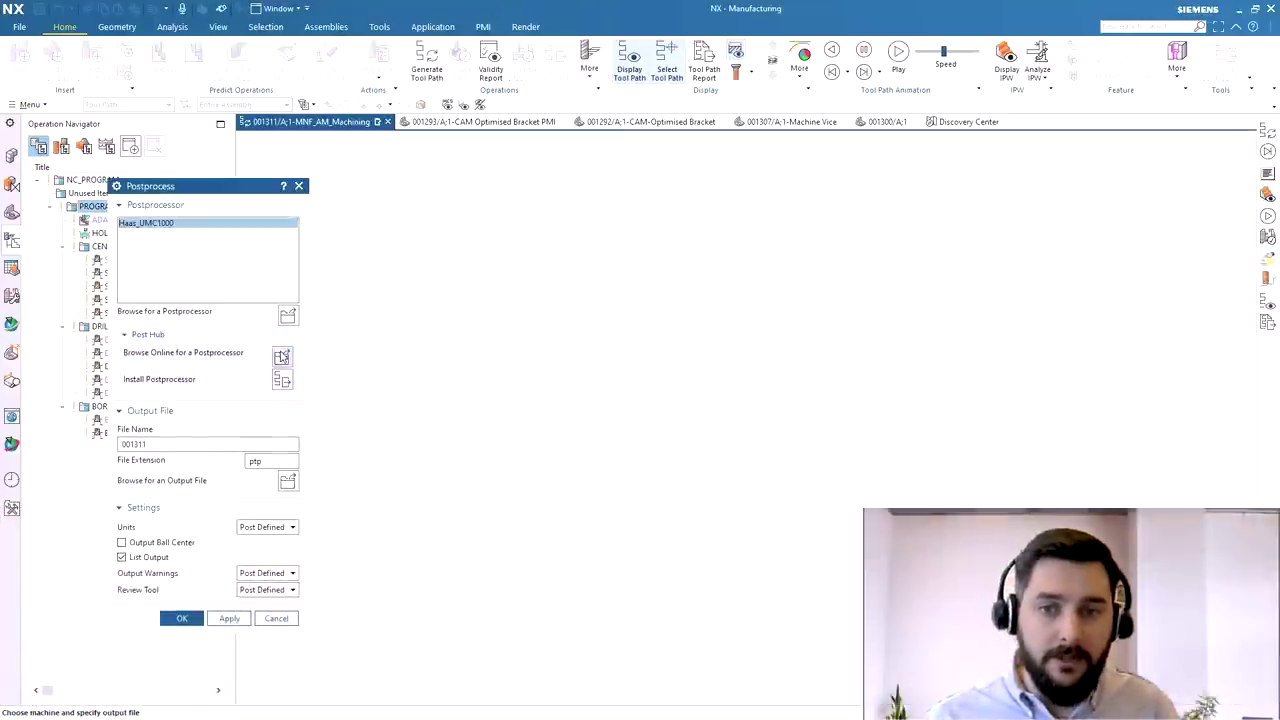
click(282, 357)
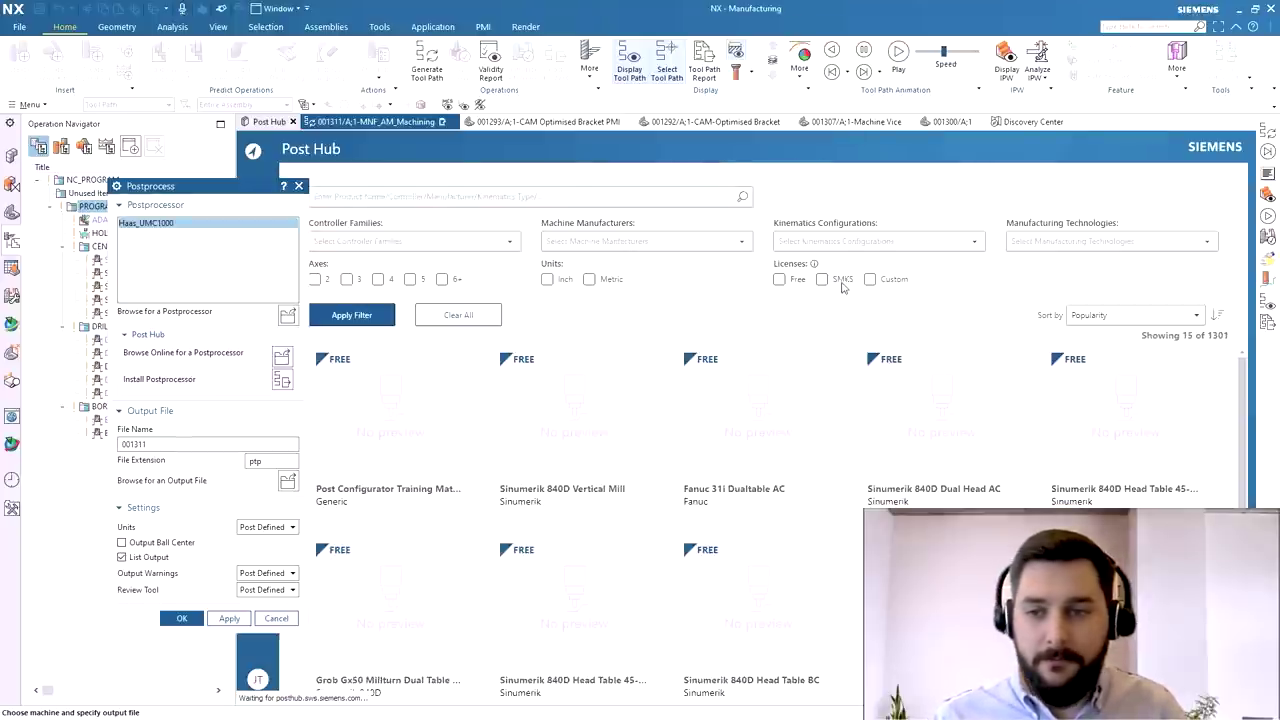
click(822, 279)
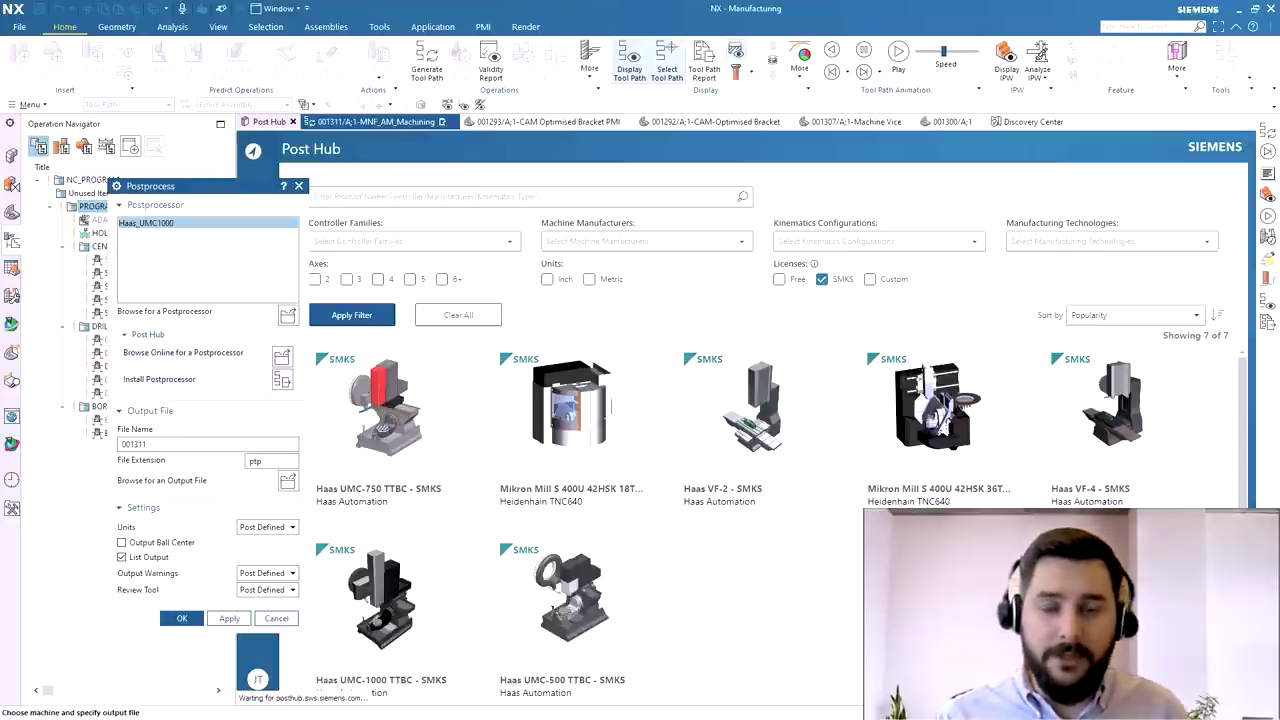
scroll(524, 597, down, 2)
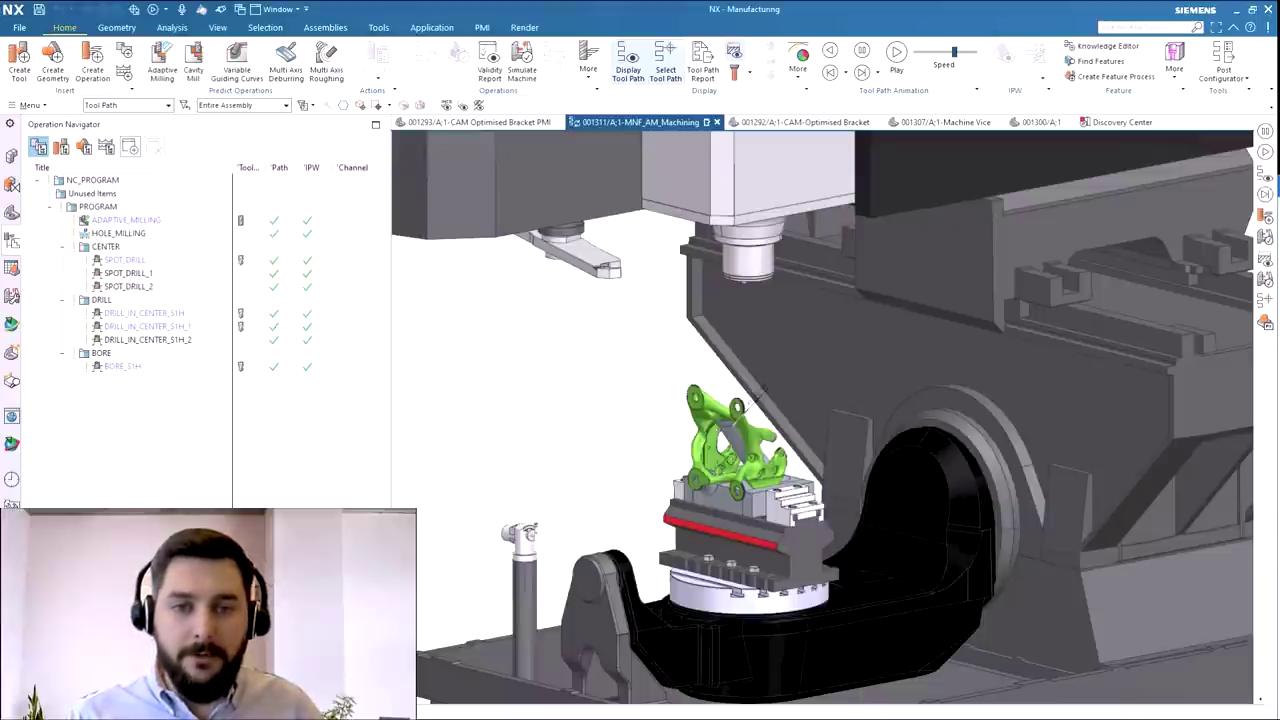
Zoom and orbit onto the bracket in the vise, displaying the ADAPTIVE_MILLING tool path.
scroll(646, 551, up, 2)
middle_drag(646, 551, 695, 651)
scroll(695, 651, up, 2)
scroll(695, 651, up, 1)
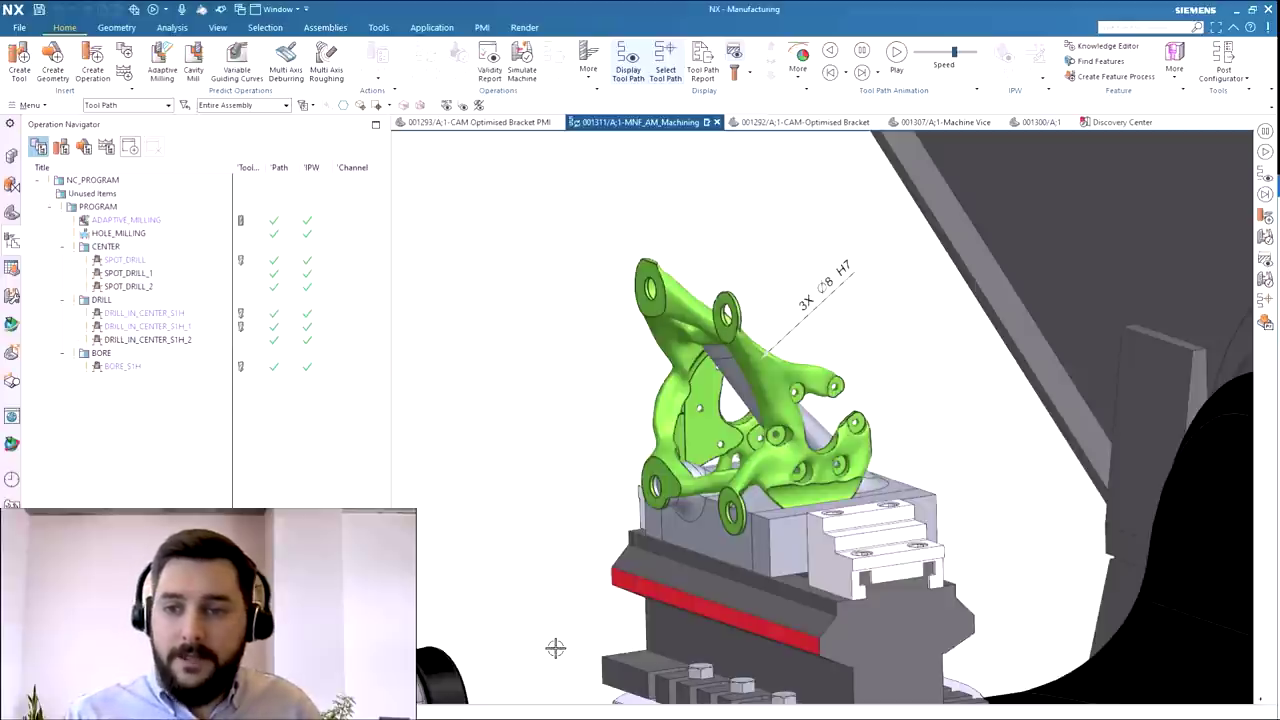
click(183, 219)
Zoom in closer and display the HOLE_MILLING tool path on the in-process part.
scroll(509, 347, up, 2)
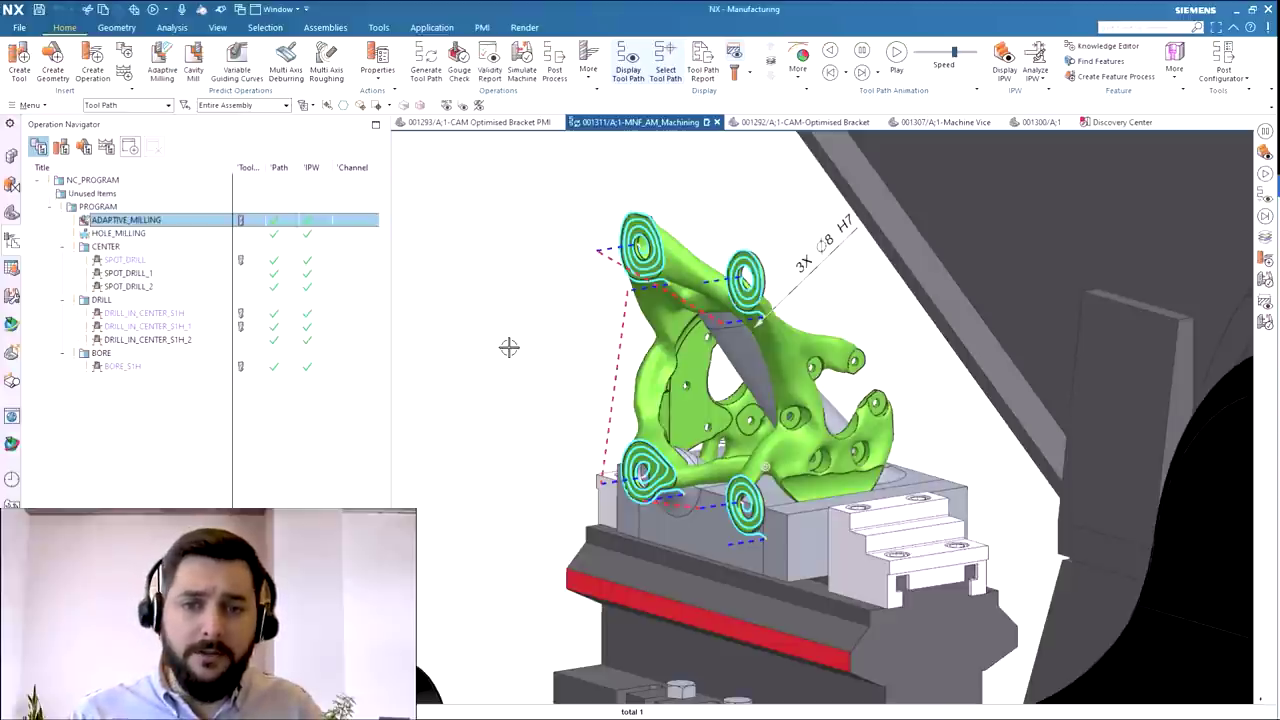
scroll(509, 347, up, 1)
scroll(509, 347, up, 1)
scroll(509, 347, up, 1)
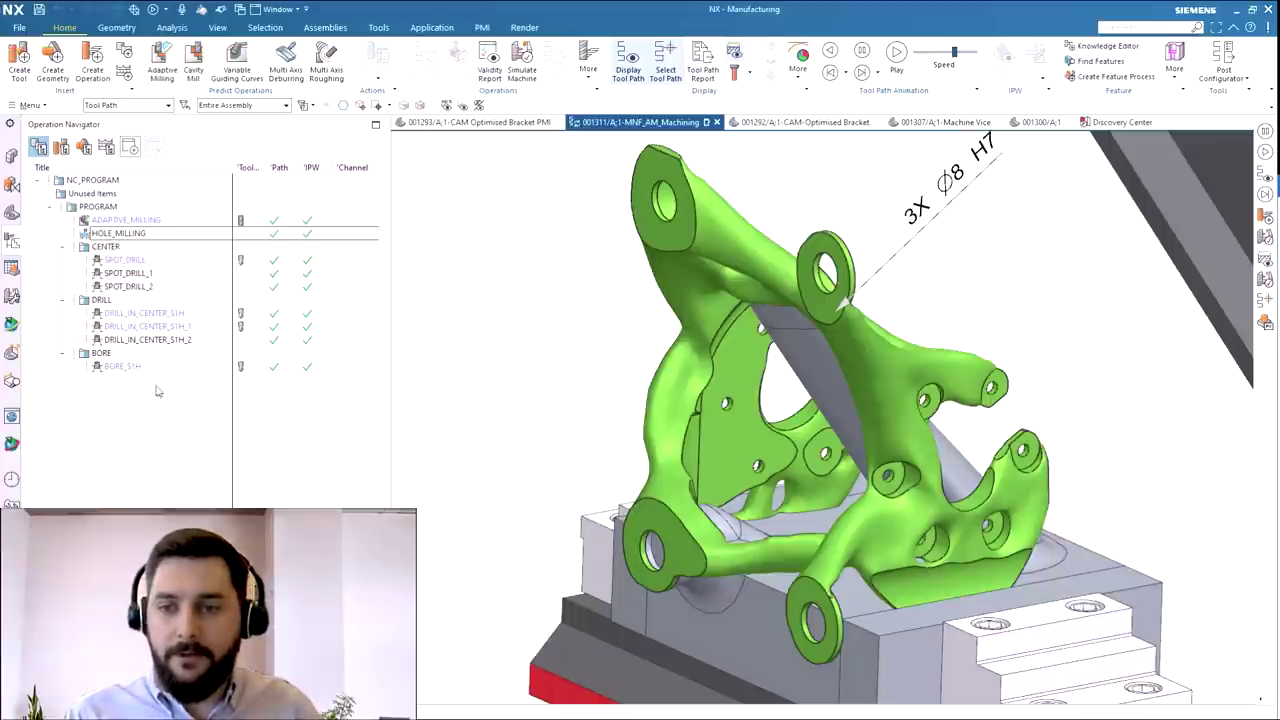
click(110, 220)
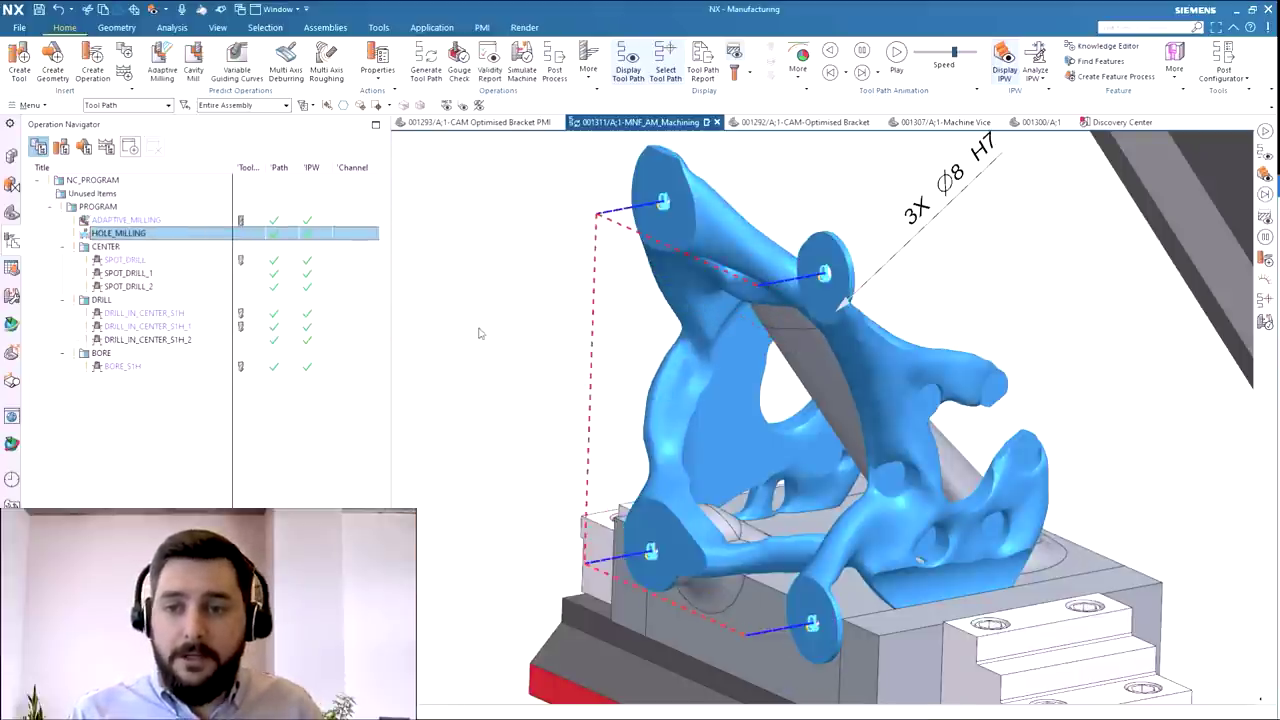
Animate the HOLE_MILLING tool path, then end the playback.
click(897, 53)
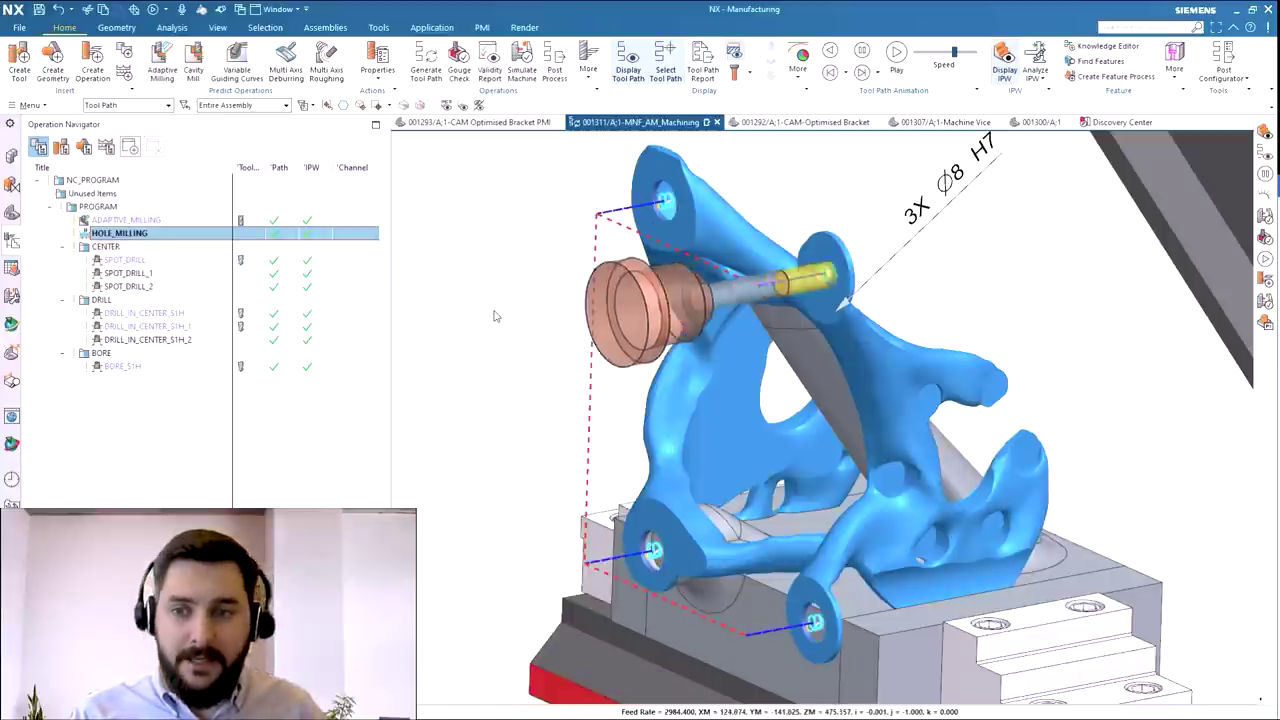
key(Home)
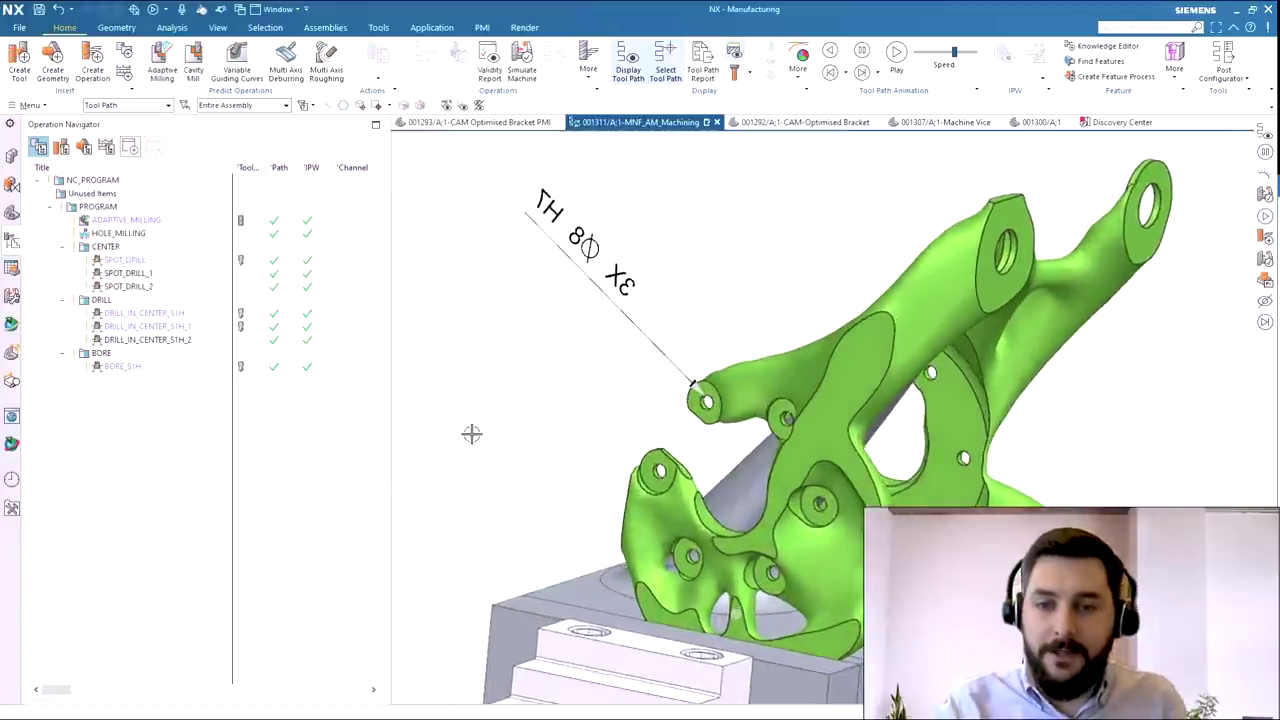
Find the operations machining STEP2HOLE_8 and animate their drilling tool path at slower speed.
click(13, 270)
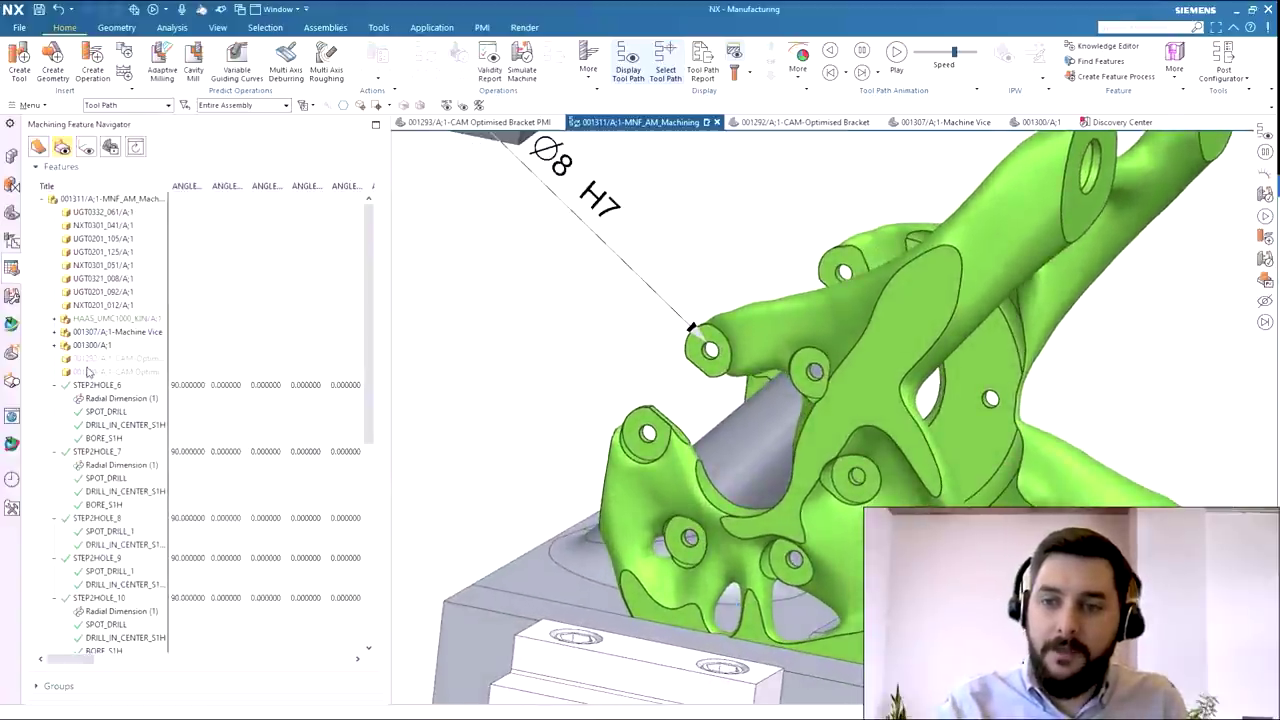
scroll(87, 371, down, 5)
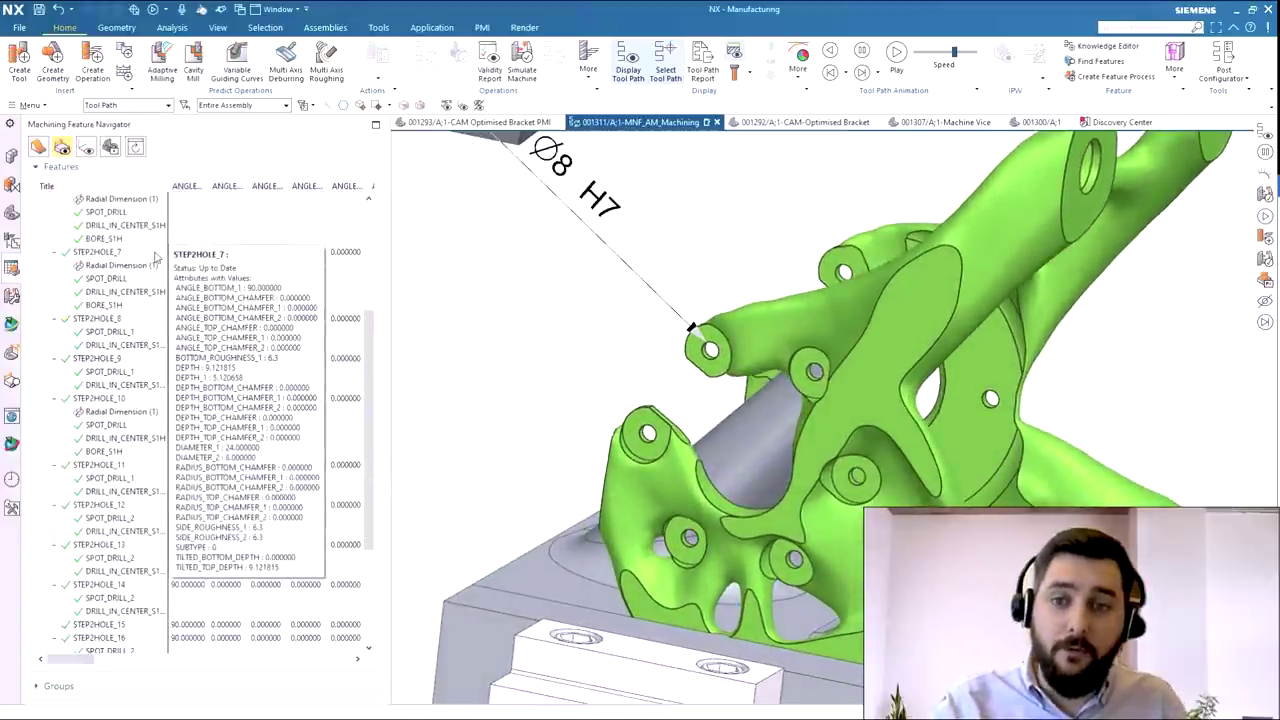
scroll(70, 452, up, 1)
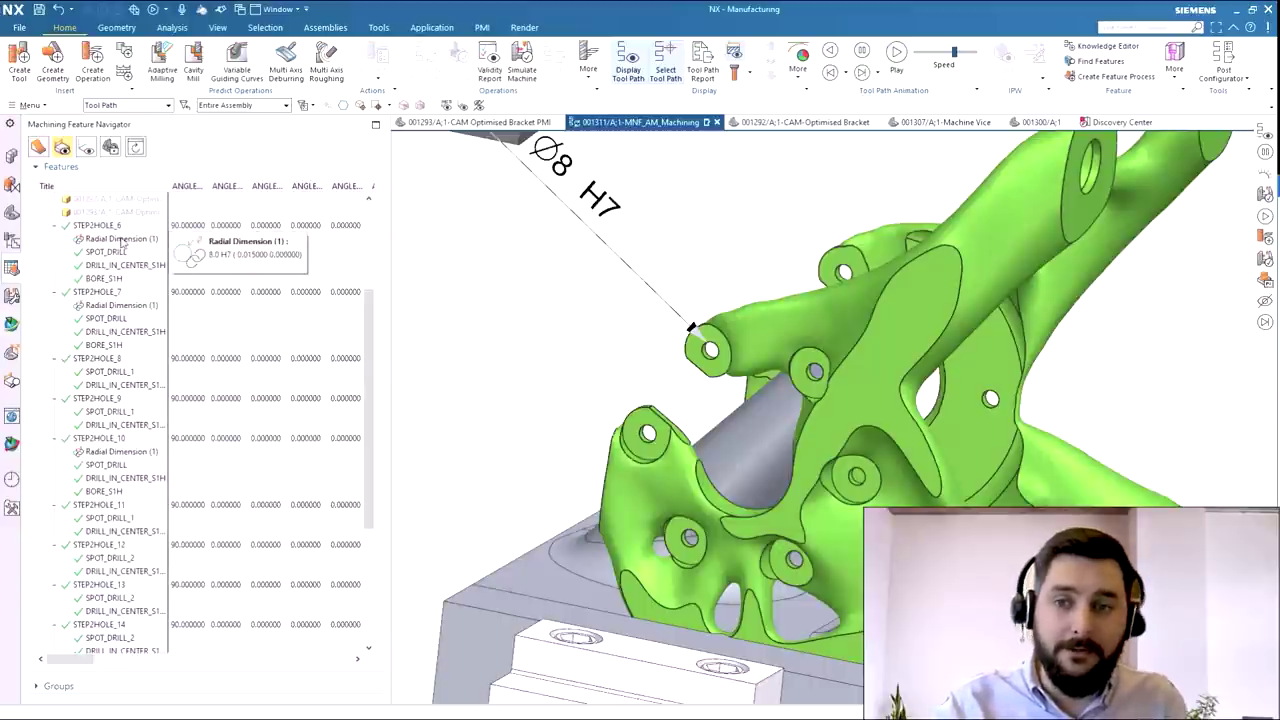
click(104, 359)
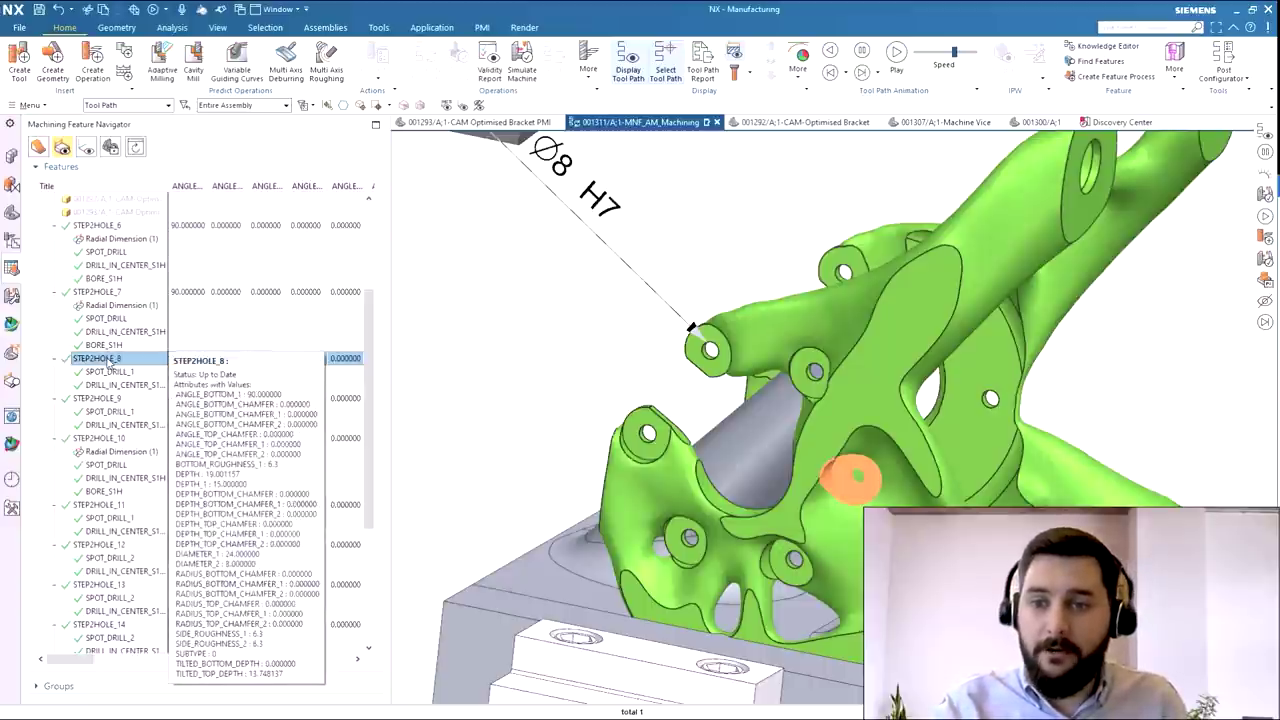
right_click(108, 362)
click(183, 490)
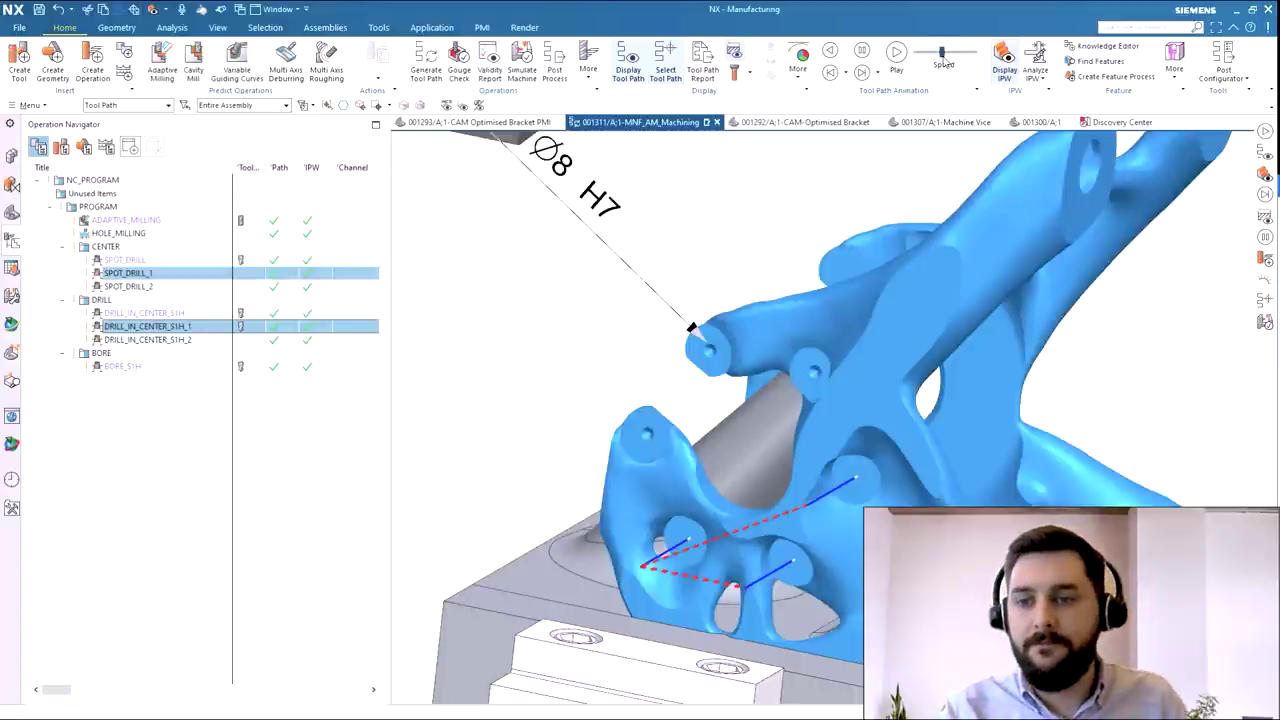
drag(953, 51, 941, 51)
click(898, 55)
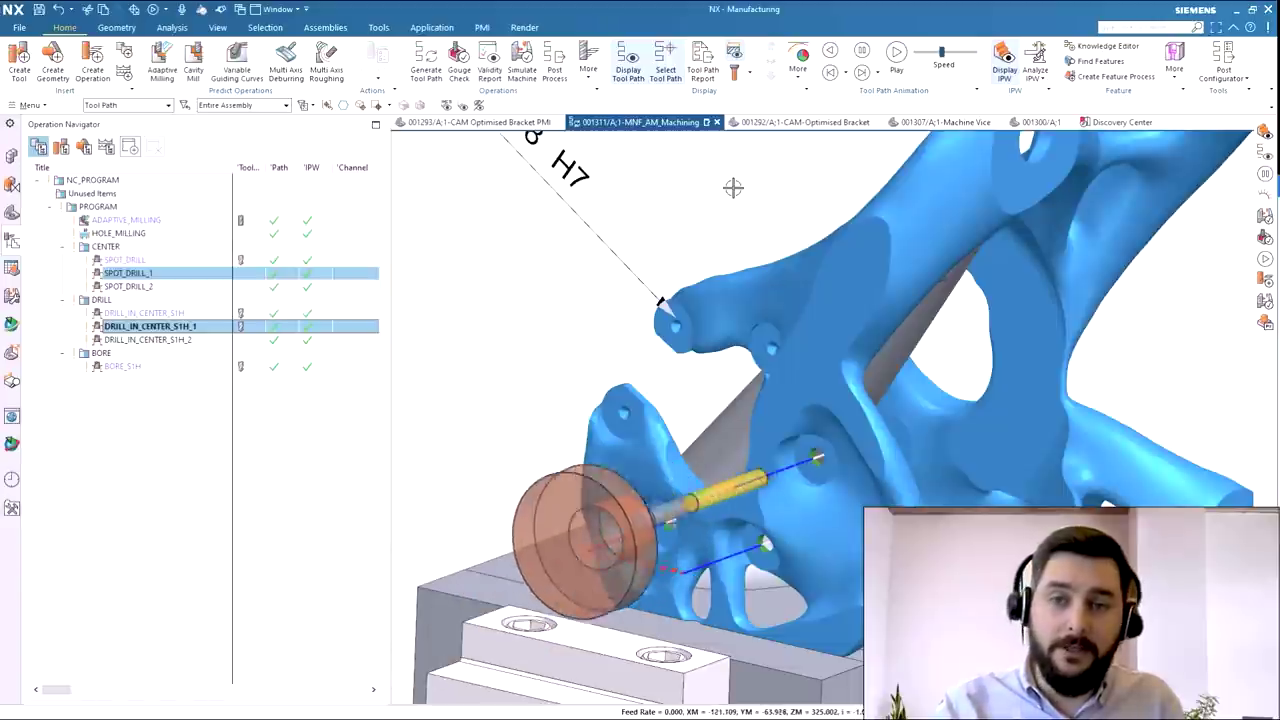
click(185, 457)
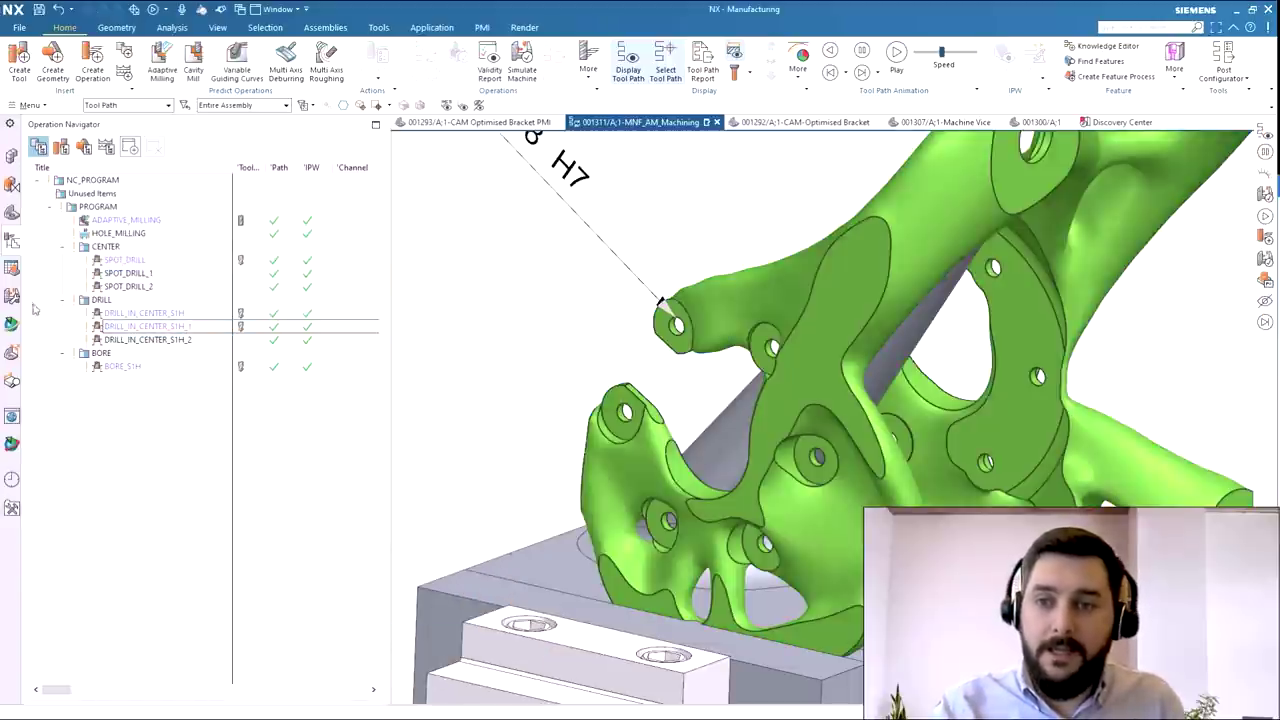
Select the operations machining hole features STEP2HOLE_6, STEP2HOLE_7 and STEP2HOLE_10.
click(12, 268)
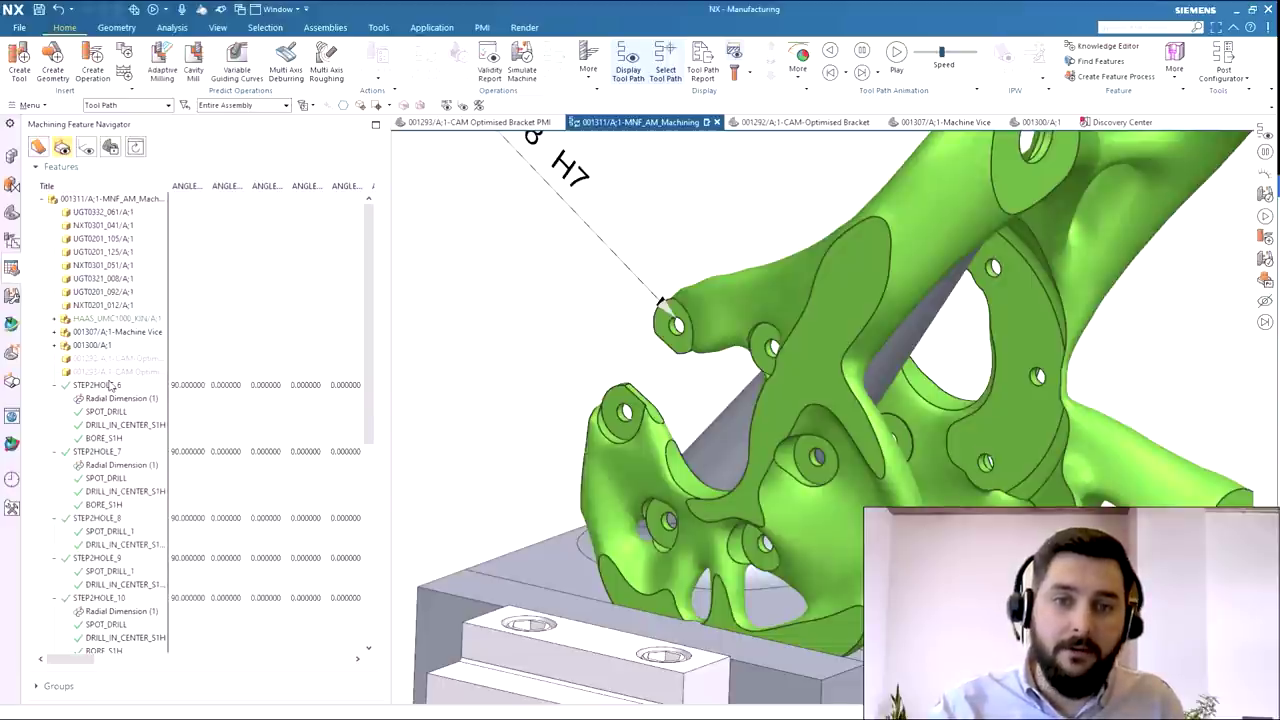
click(111, 386)
ctrl+click(121, 453)
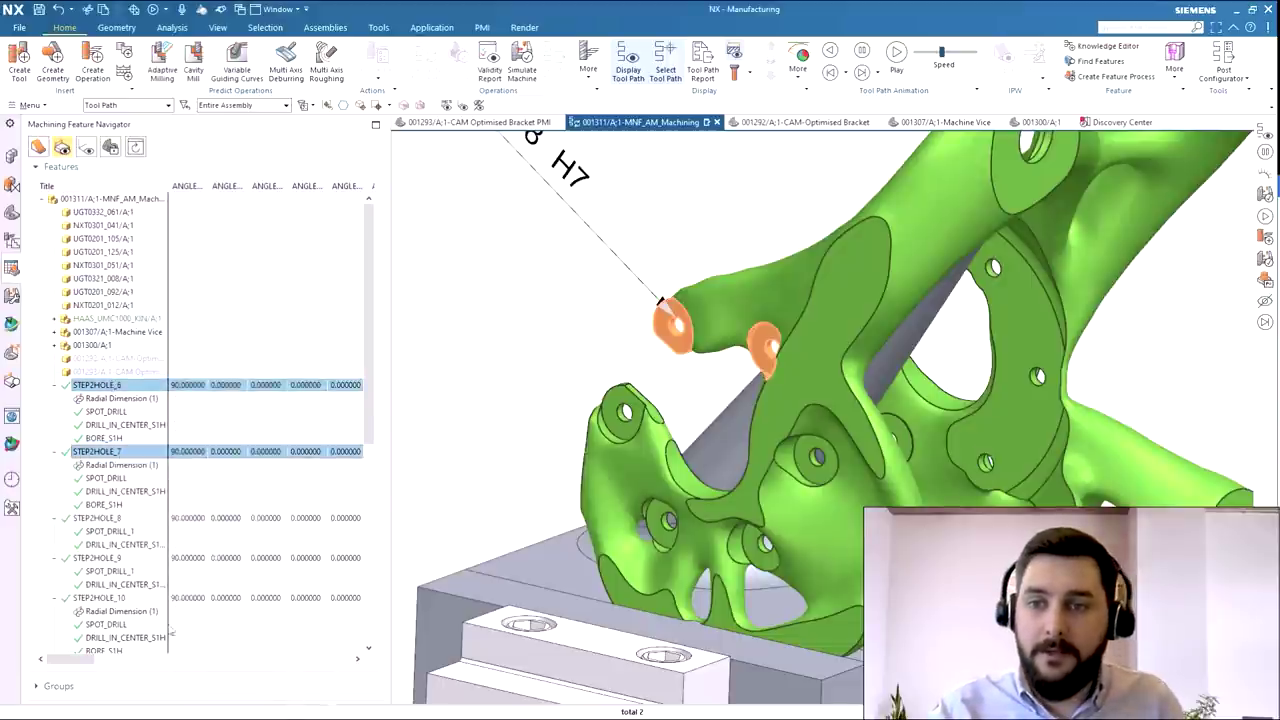
ctrl+click(120, 599)
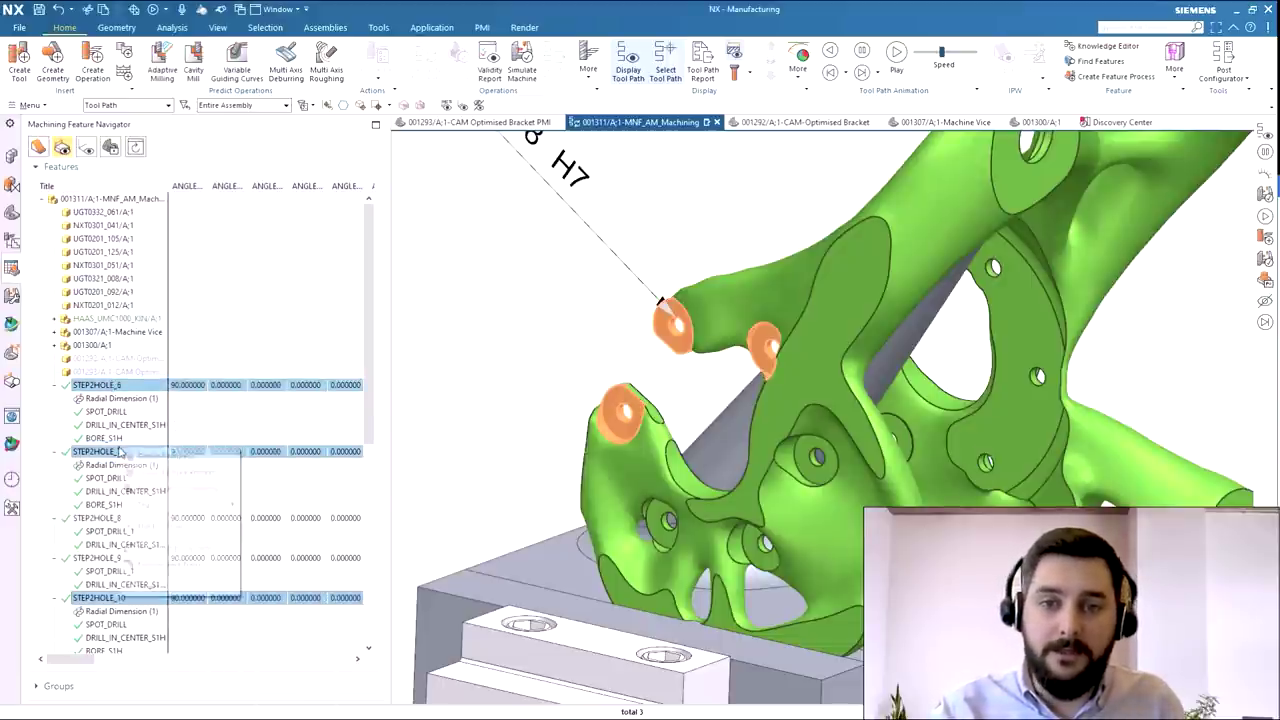
right_click(119, 452)
click(199, 553)
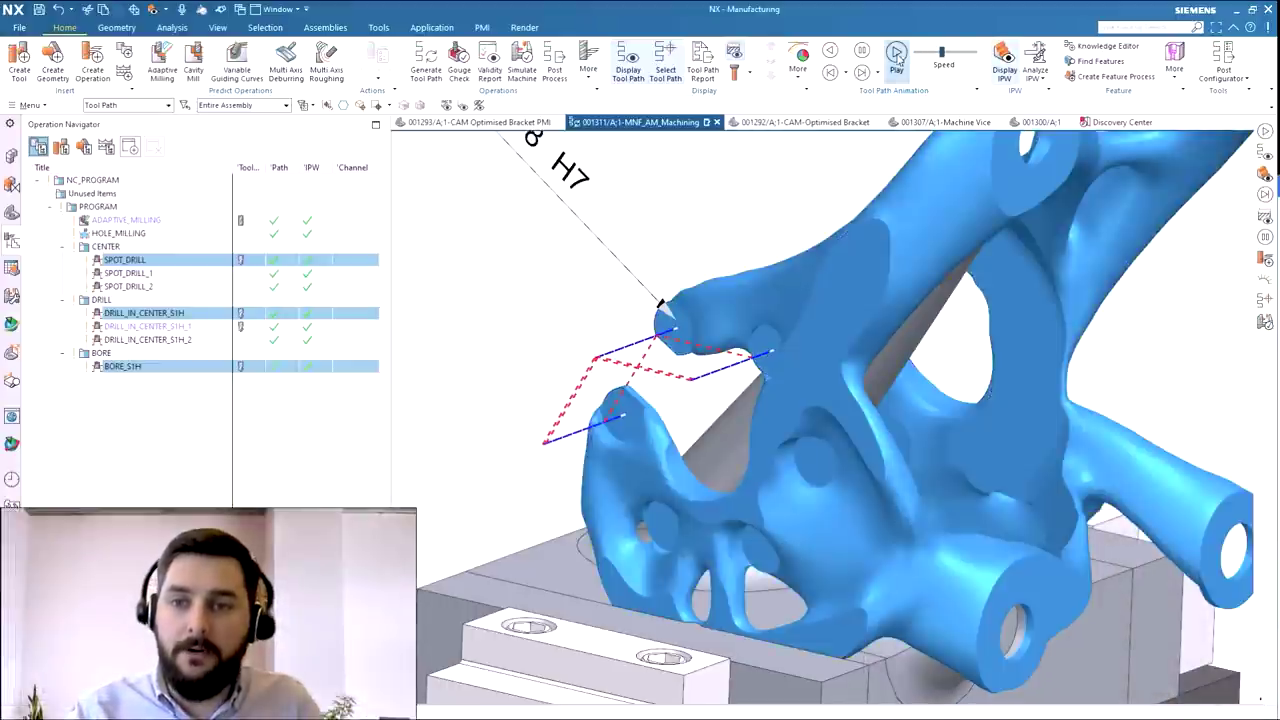
Animate the spot-drill, drill and bore passes on the three holes, then select PROGRAM.
click(897, 58)
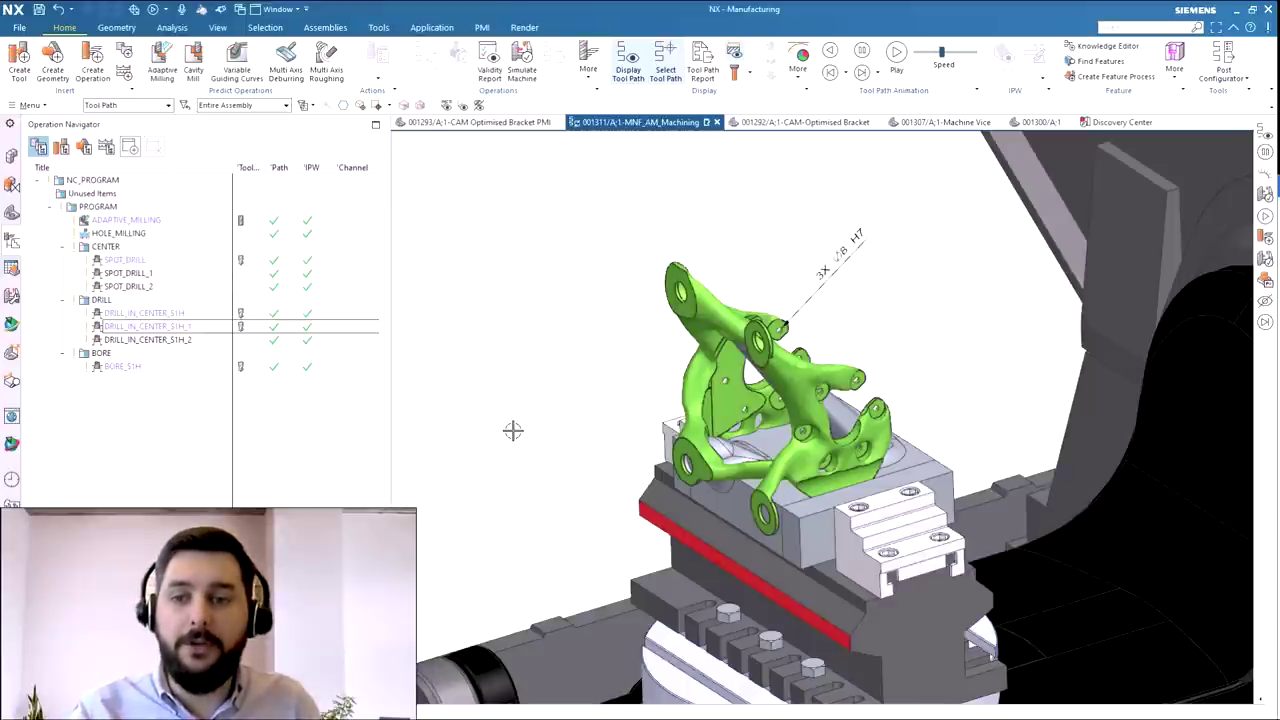
click(104, 208)
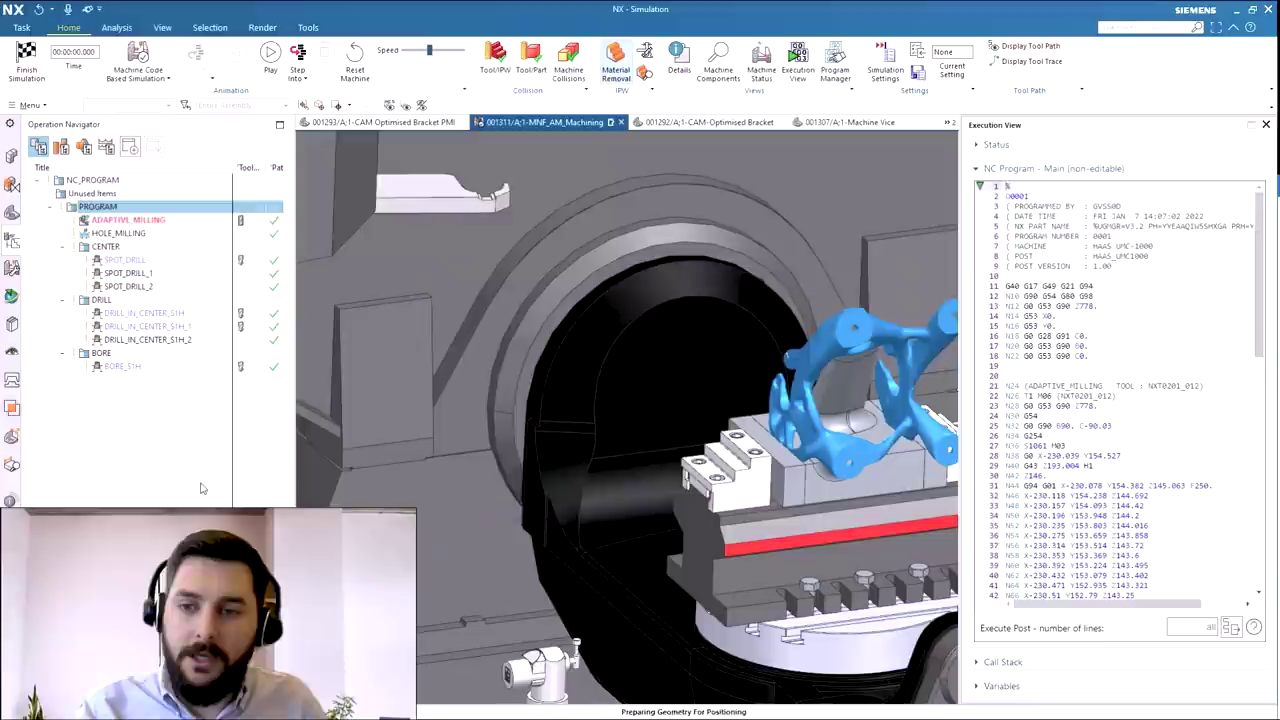
Launch the machine tool simulation of the whole NC program.
click(537, 80)
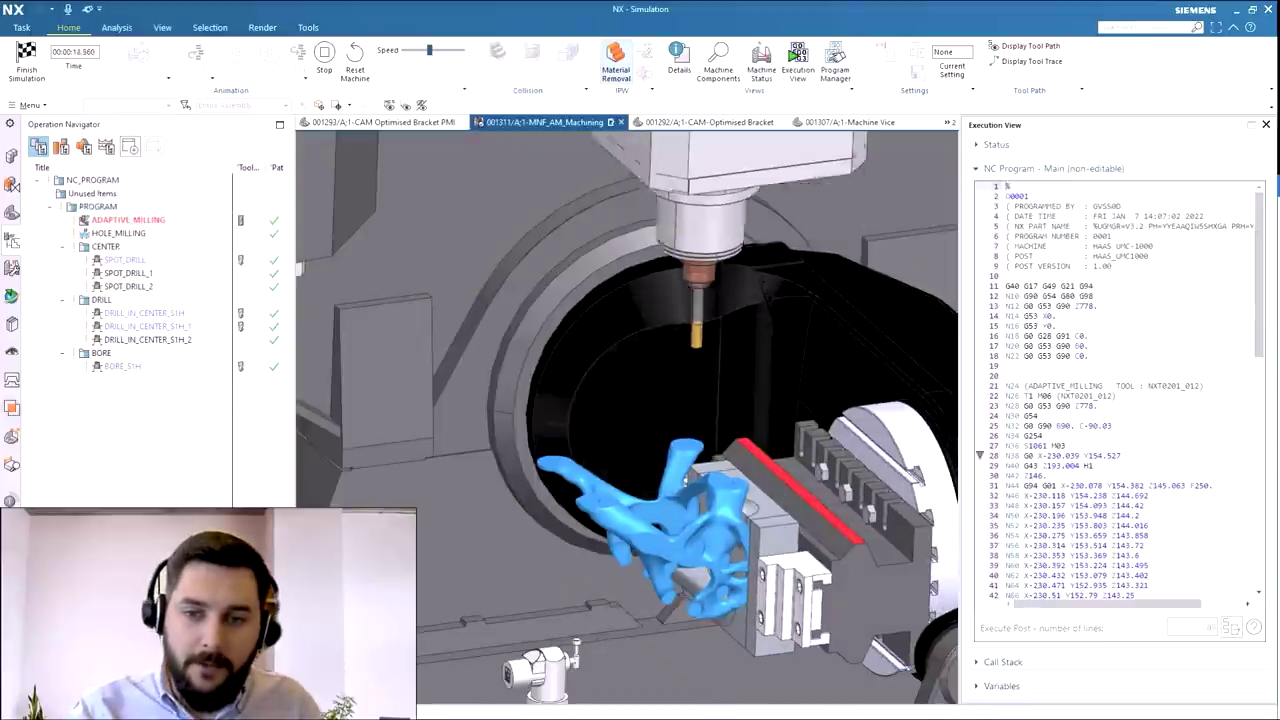